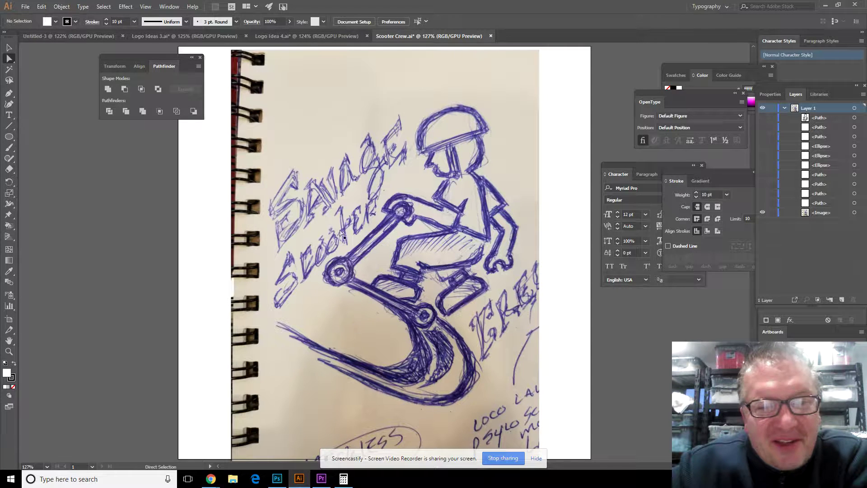
# Step: Zoom in on the rider's helmet and head
pyautogui.click(9, 93)
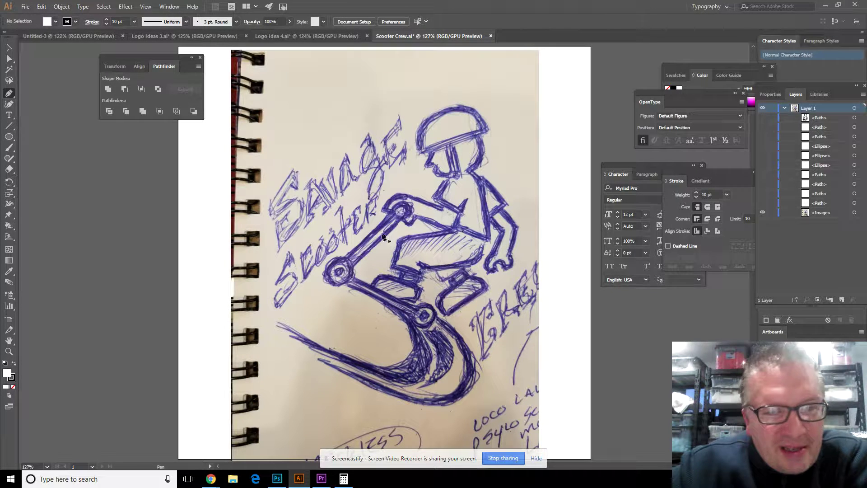
pyautogui.click(9, 353)
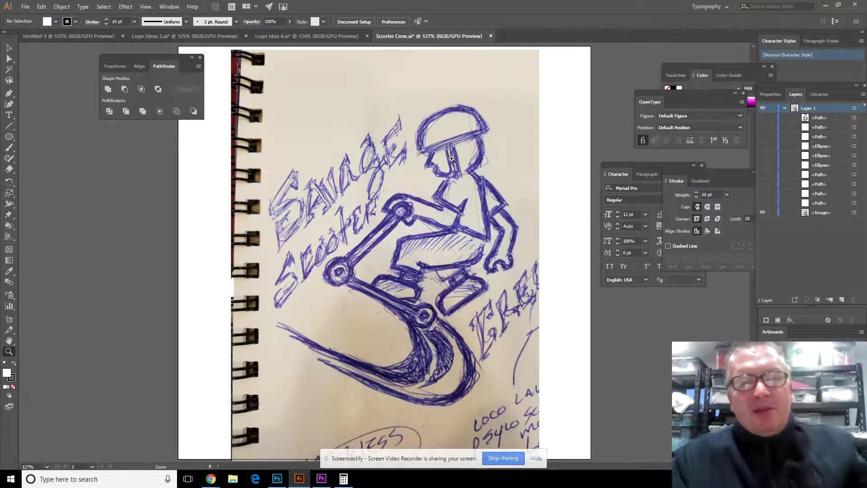
pyautogui.moveTo(452, 159); pyautogui.dragTo(556, 198)
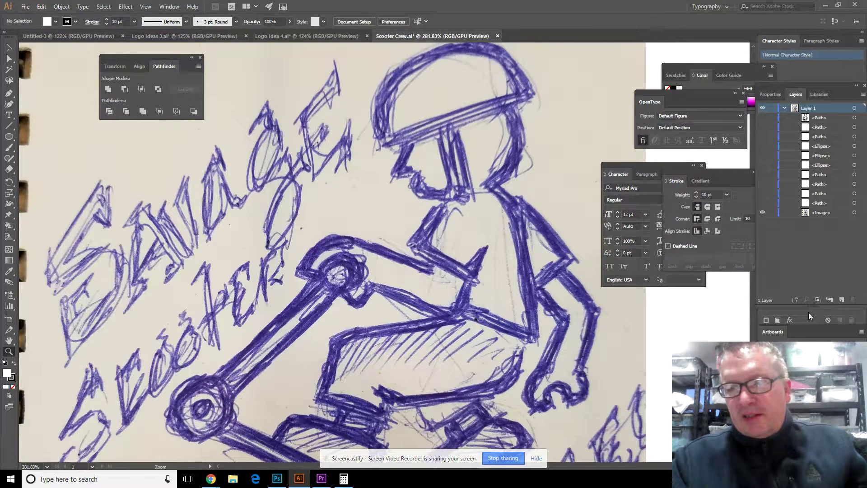
# Step: Briefly show, then re-hide the traced figure, and start a Pen line at the helmet brim
pyautogui.click(763, 203)
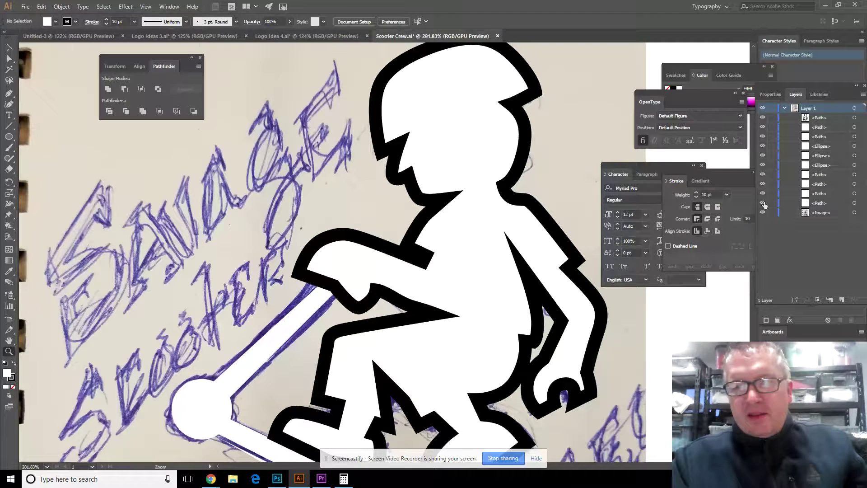
pyautogui.moveTo(764, 204); pyautogui.dragTo(762, 118)
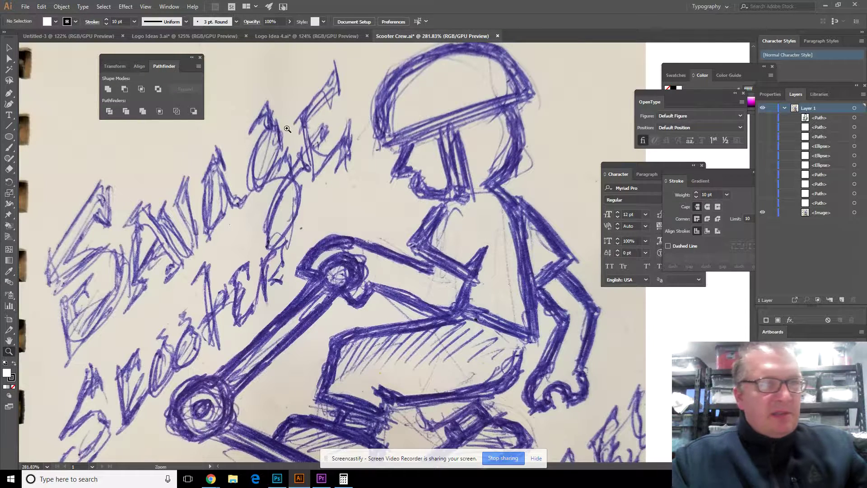
pyautogui.click(9, 93)
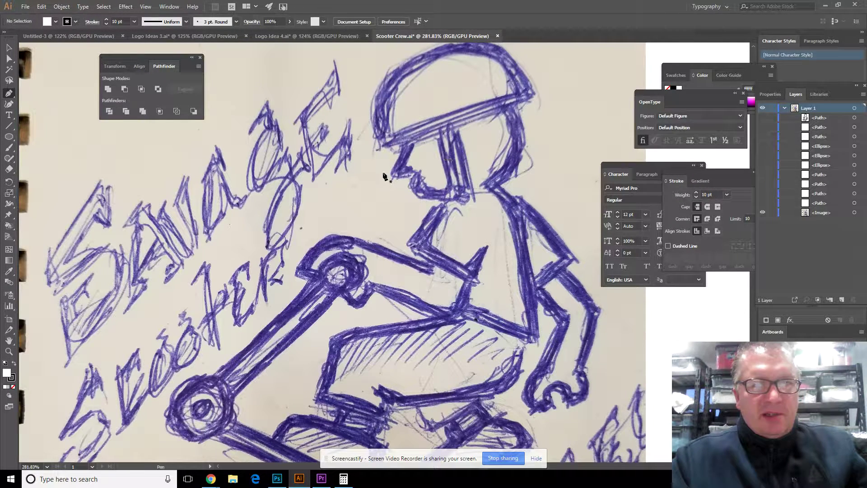
pyautogui.click(385, 150)
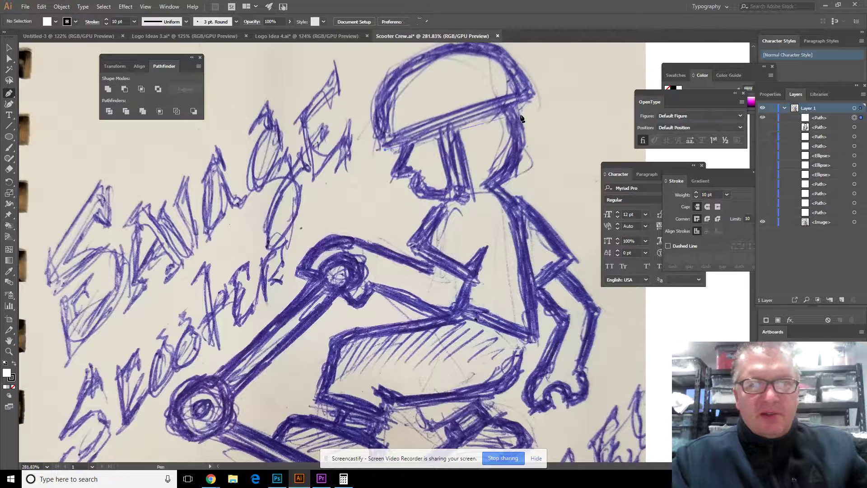
# Step: Draw the helmet brim line with a black stroke
pyautogui.click(533, 97)
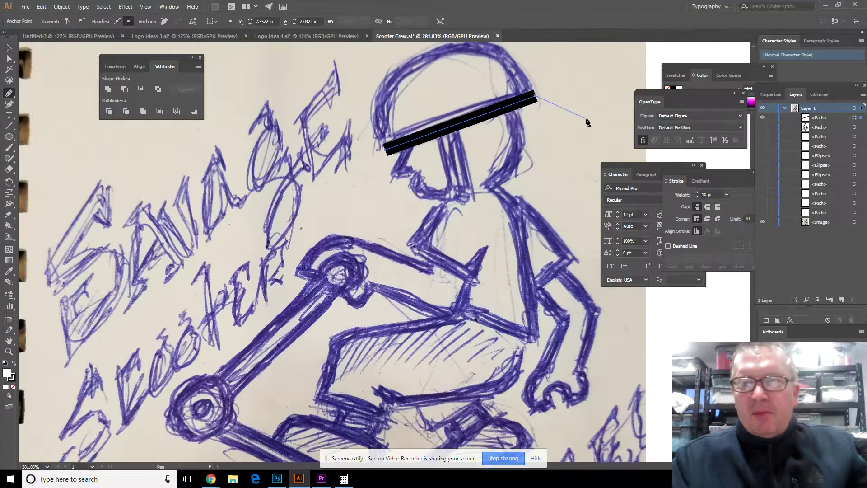
pyautogui.scroll(3, 753, 46)
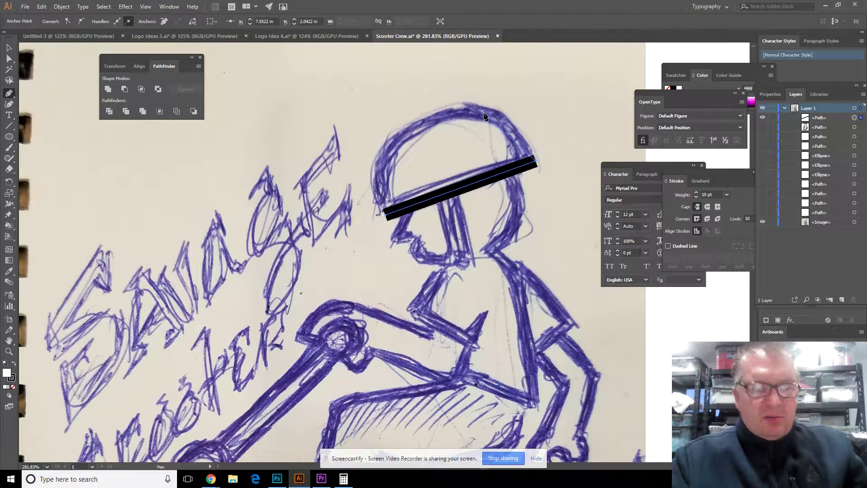
pyautogui.hotkey('ctrl', 'z')
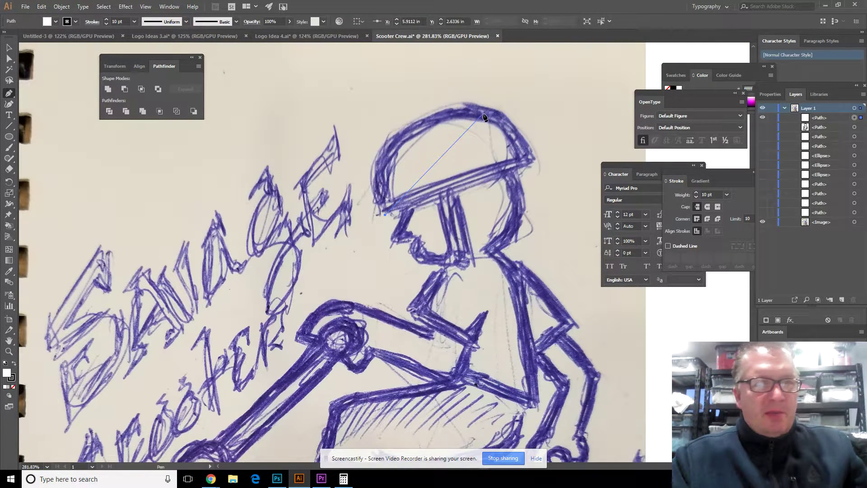
pyautogui.click(76, 22)
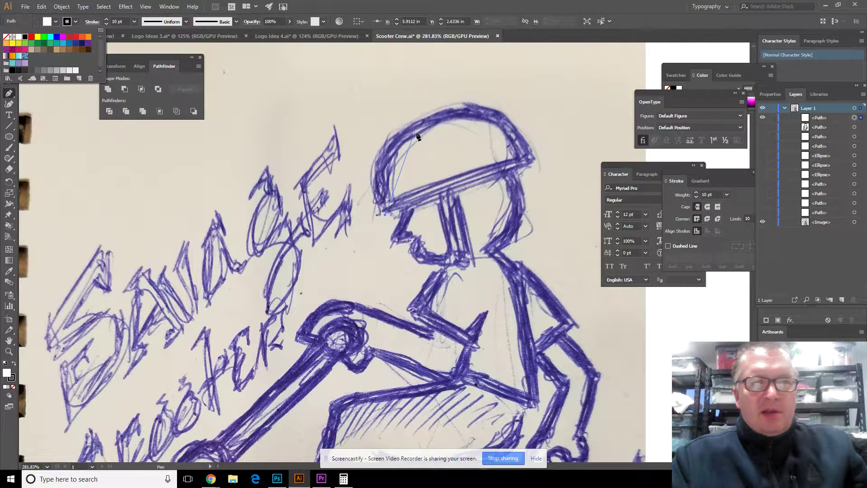
pyautogui.click(536, 169)
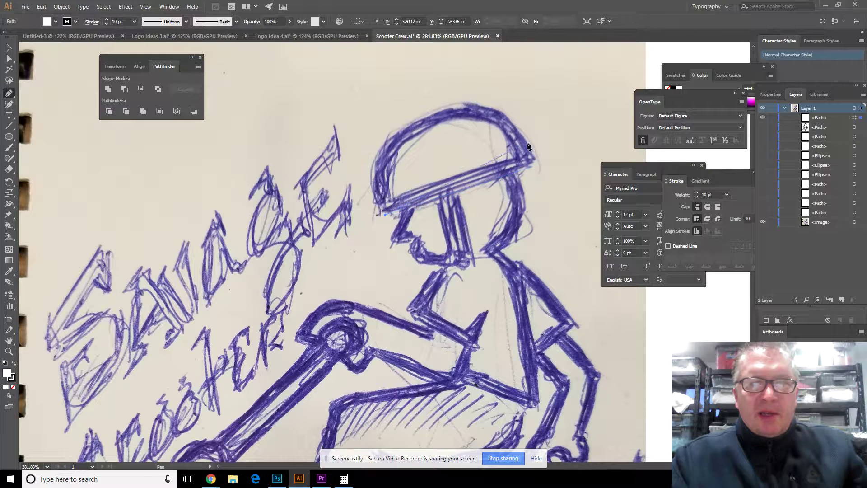
pyautogui.click(535, 165)
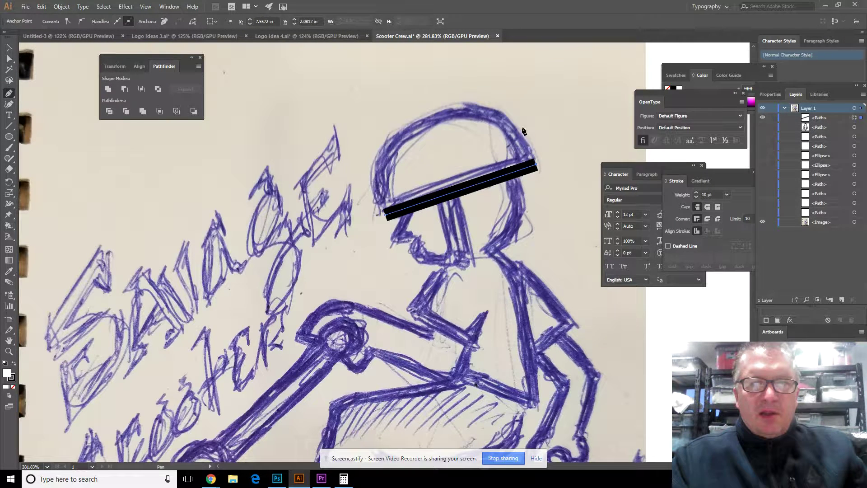
# Step: Curve the outline over the helmet crown and down its left side, closing the dome
pyautogui.keyDown('ctrl'); pyautogui.click(481, 106); pyautogui.keyUp('ctrl')
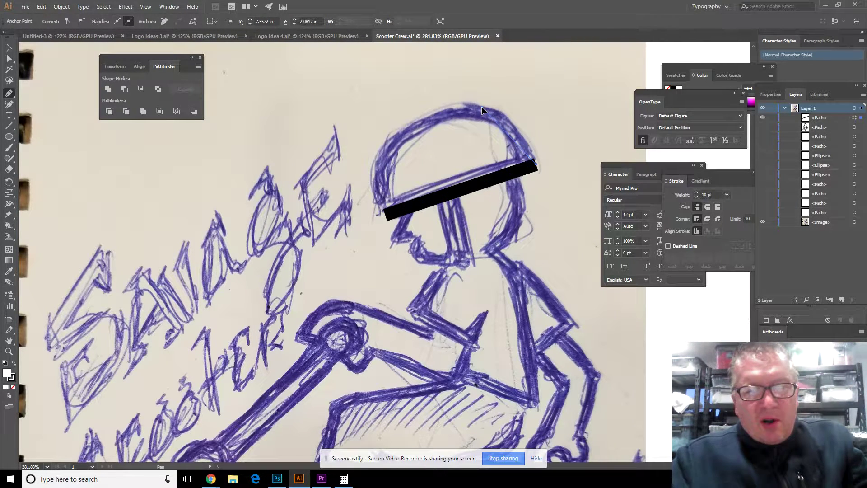
pyautogui.moveTo(464, 107); pyautogui.dragTo(437, 98)
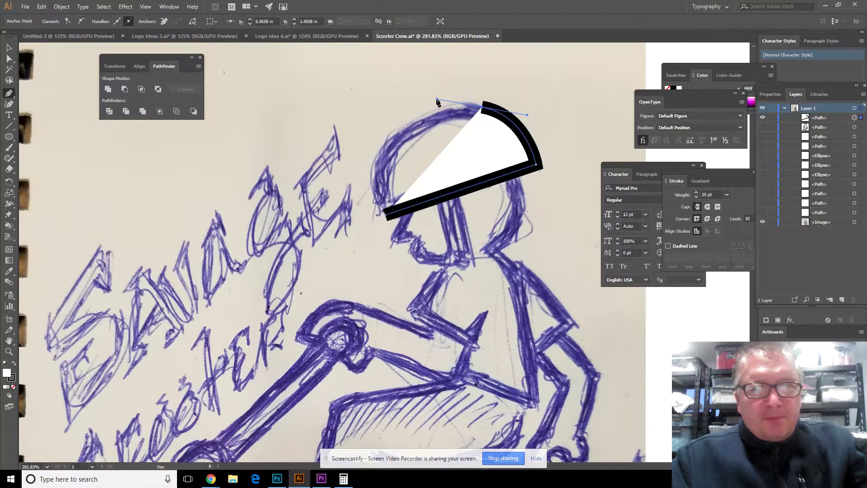
pyautogui.click(389, 135)
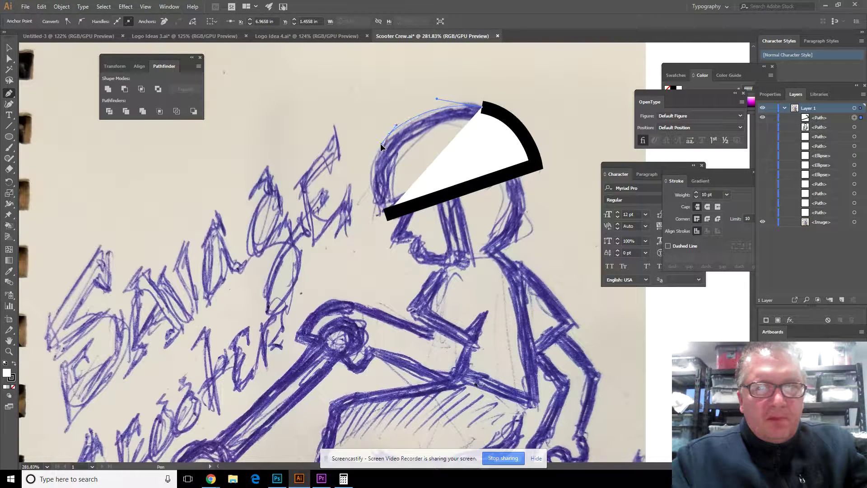
pyautogui.click(381, 144)
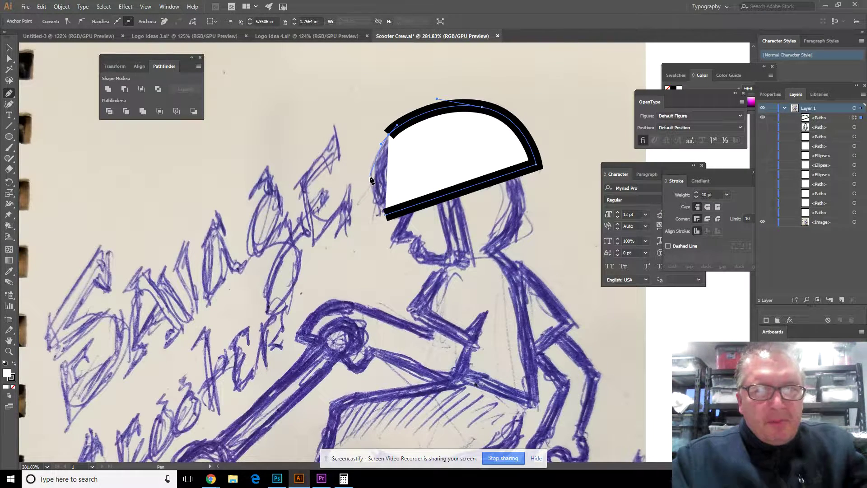
pyautogui.moveTo(370, 179); pyautogui.dragTo(370, 191)
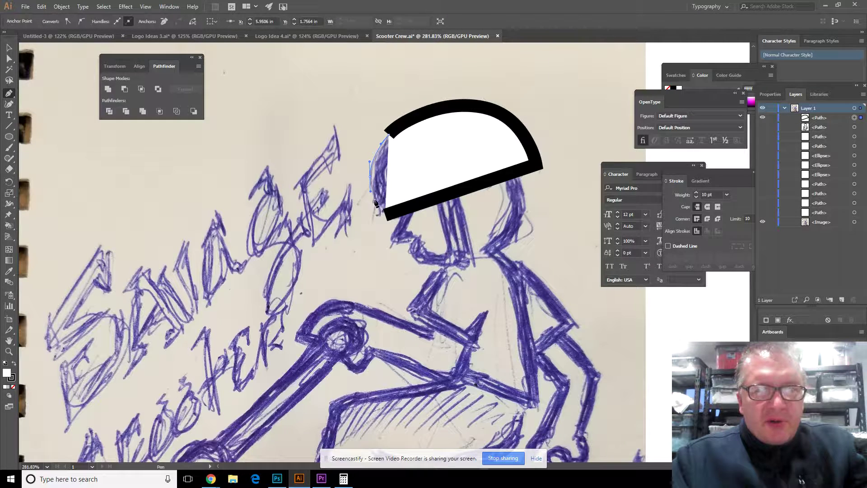
pyautogui.click(384, 216)
pyautogui.click(9, 58)
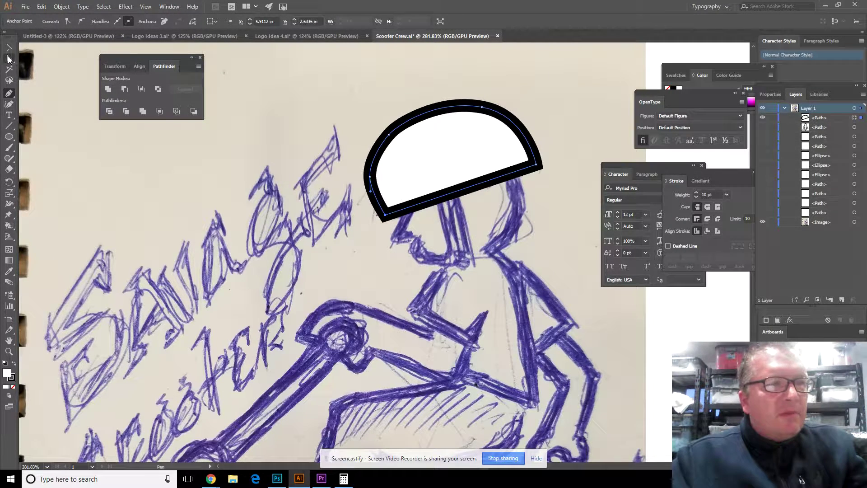
# Step: Adjust the helmet's lower-left, upper-left, left and top anchors for a rounder dome
pyautogui.click(383, 214)
pyautogui.moveTo(382, 218); pyautogui.dragTo(383, 219)
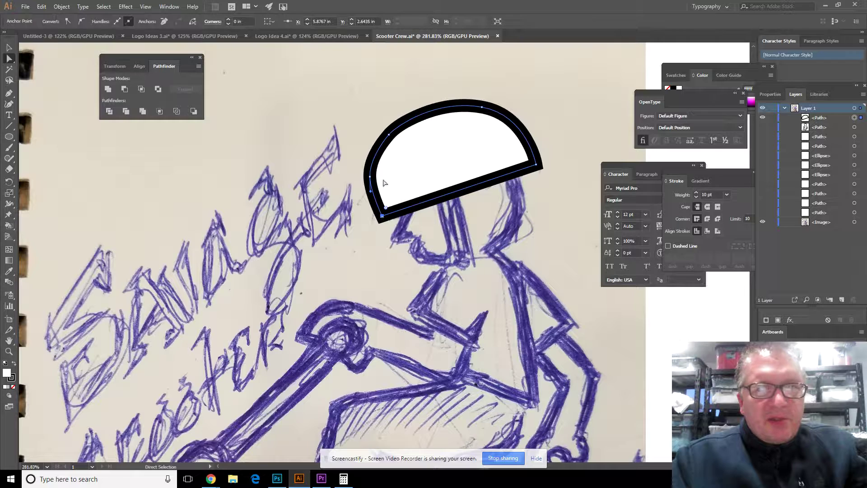
pyautogui.click(393, 132)
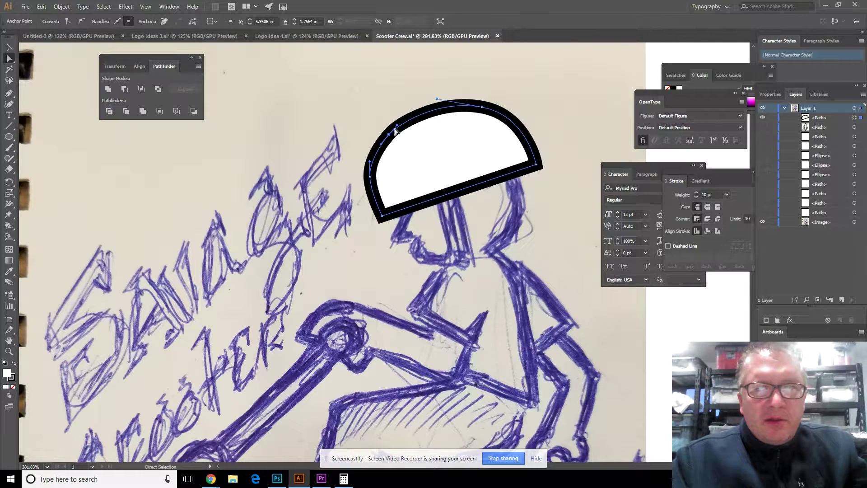
pyautogui.moveTo(398, 127)
pyautogui.mouseDown()
pyautogui.moveTo(403, 115)
pyautogui.moveTo(389, 132)
pyautogui.mouseUp()
pyautogui.click(370, 177)
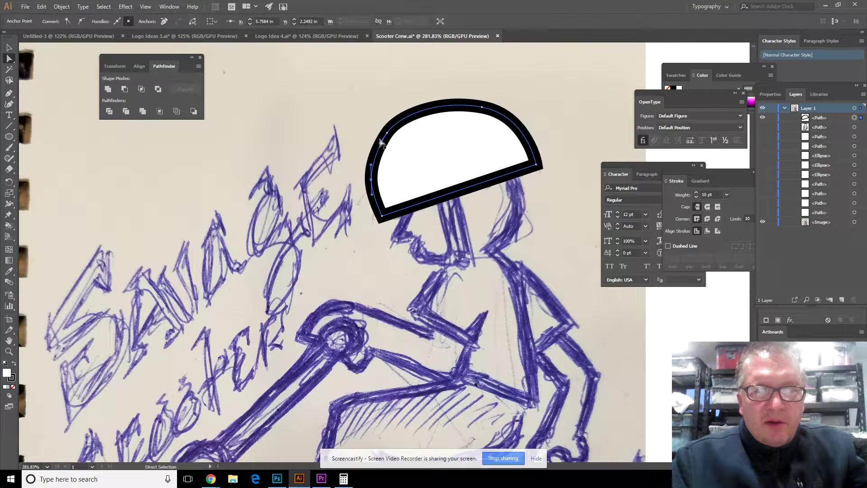
pyautogui.moveTo(382, 147); pyautogui.dragTo(378, 149)
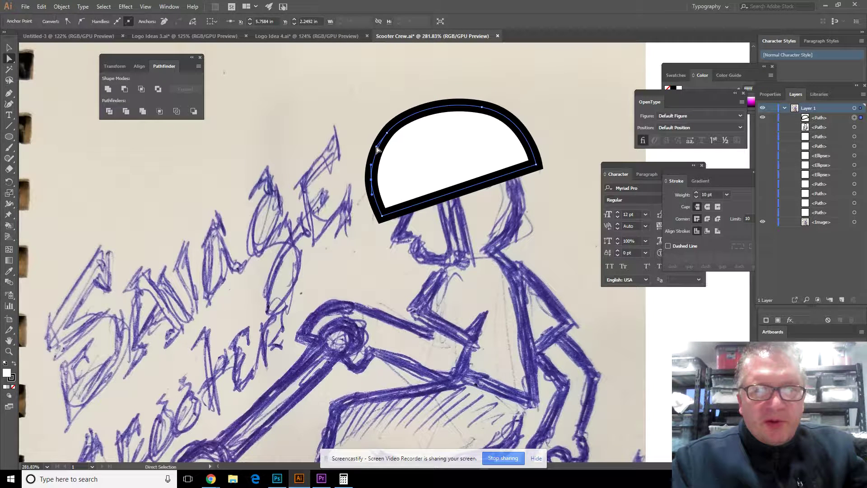
pyautogui.click(482, 108)
pyautogui.moveTo(482, 108); pyautogui.dragTo(483, 104)
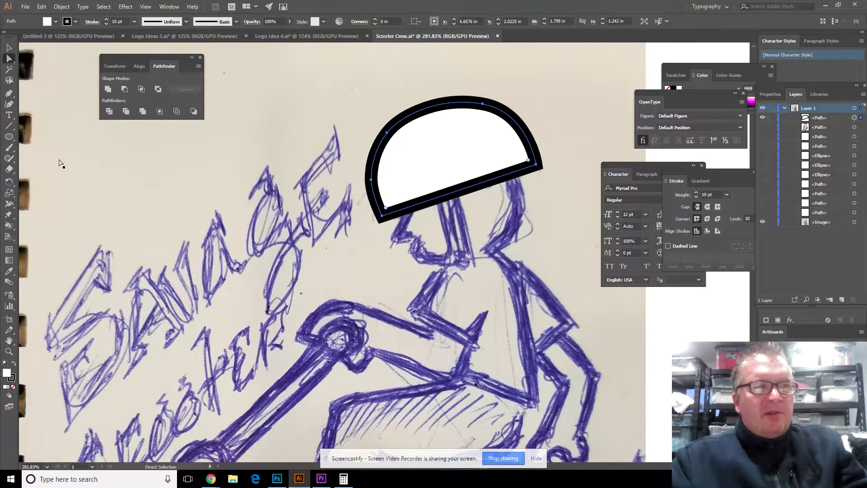
# Step: Remove the black outline stroke from the helmet dome
pyautogui.click(76, 21)
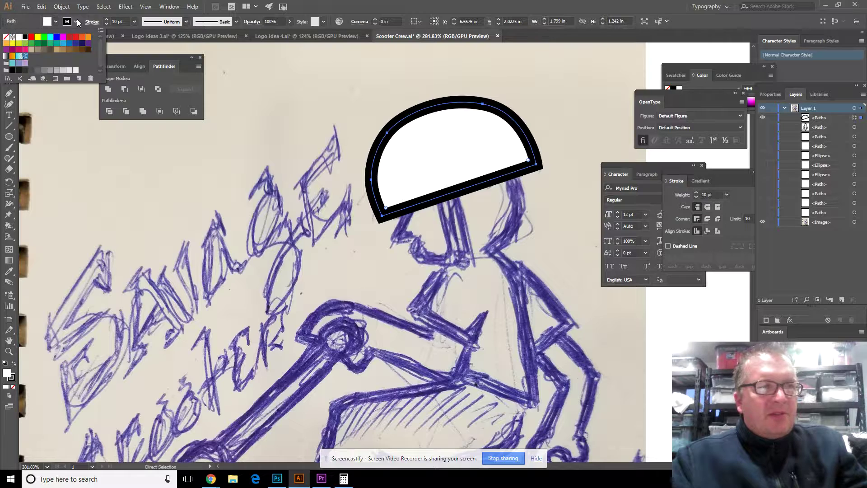
pyautogui.click(8, 37)
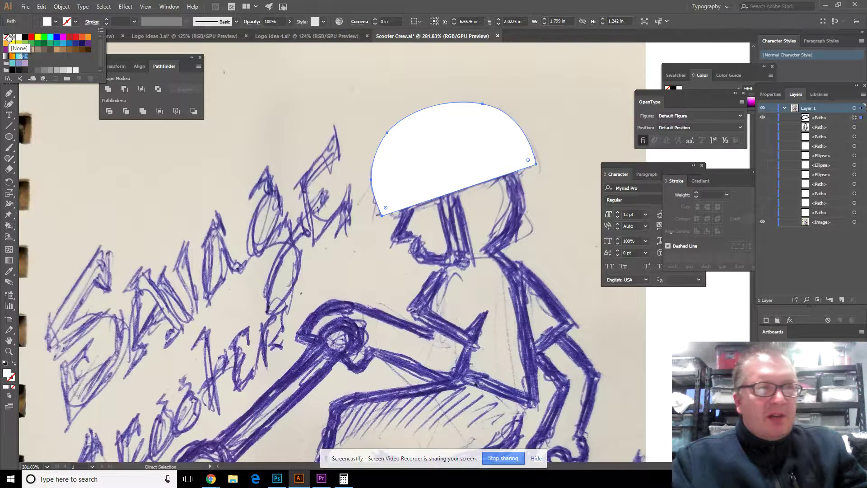
pyautogui.click(8, 94)
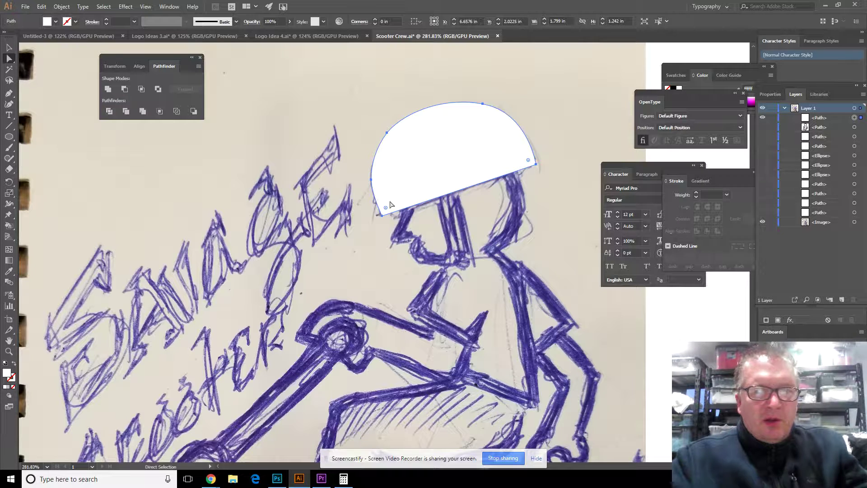
pyautogui.click(8, 93)
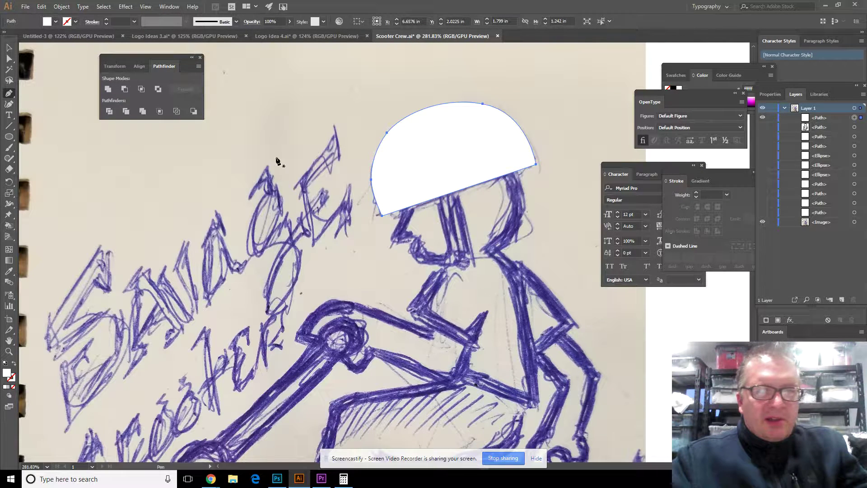
# Step: Duplicate the dome path from the Layers panel menu
pyautogui.click(846, 119)
pyautogui.click(863, 95)
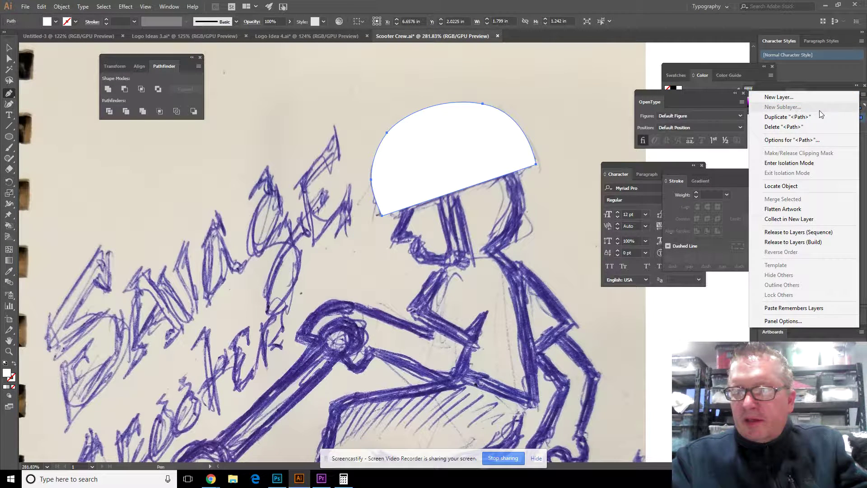
pyautogui.click(811, 183)
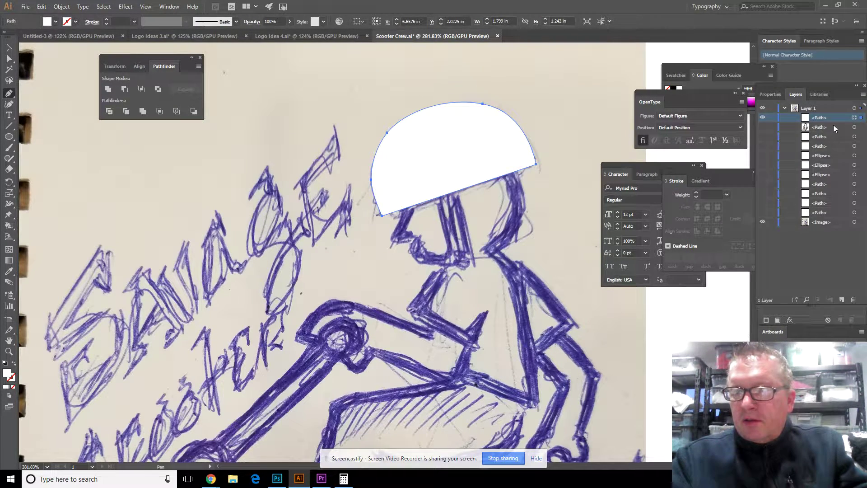
pyautogui.click(863, 94)
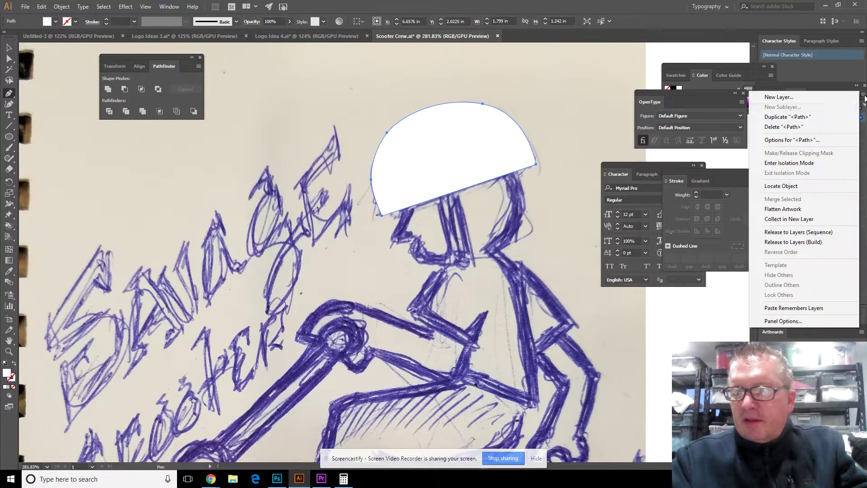
pyautogui.click(831, 114)
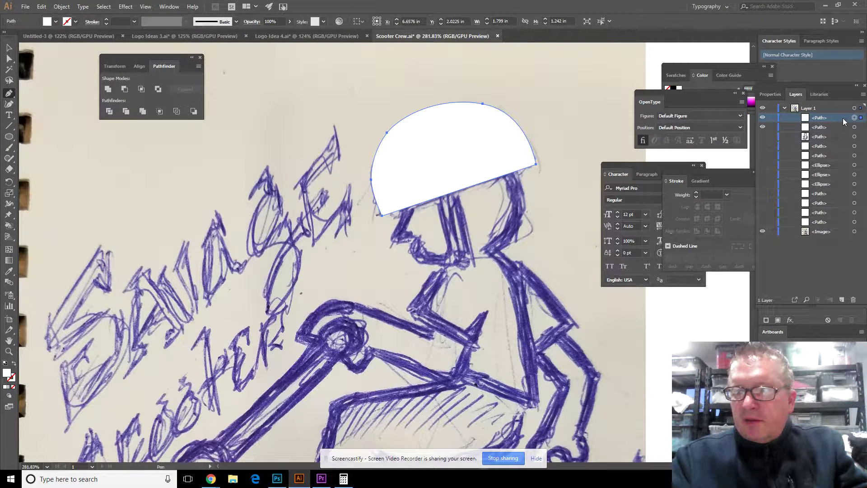
pyautogui.click(10, 48)
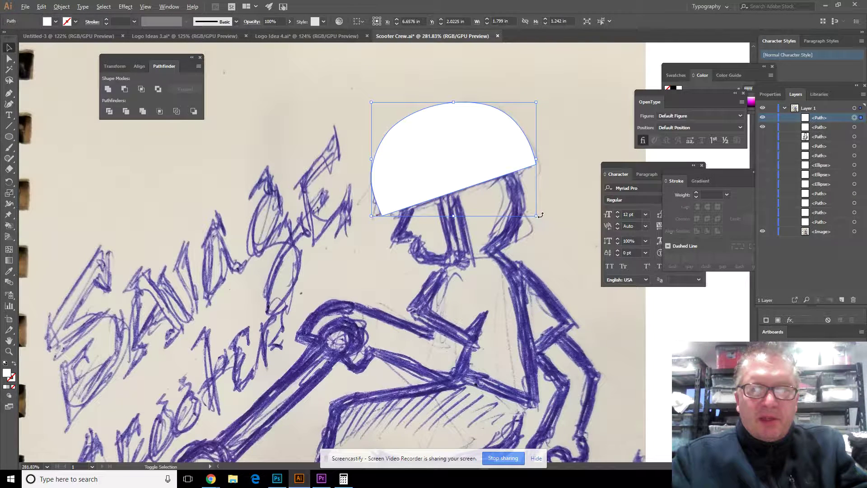
# Step: Shrink the duplicate dome and nudge it left and down into place
pyautogui.moveTo(537, 216); pyautogui.dragTo(527, 212)
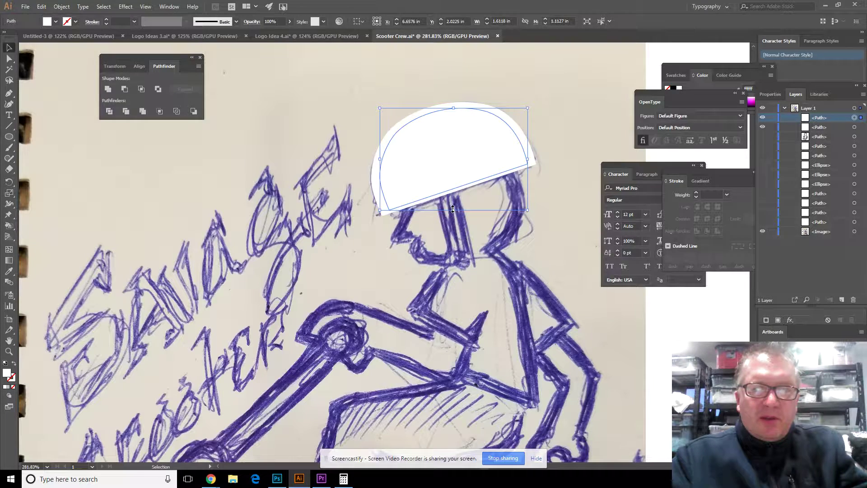
pyautogui.moveTo(453, 209); pyautogui.dragTo(443, 204)
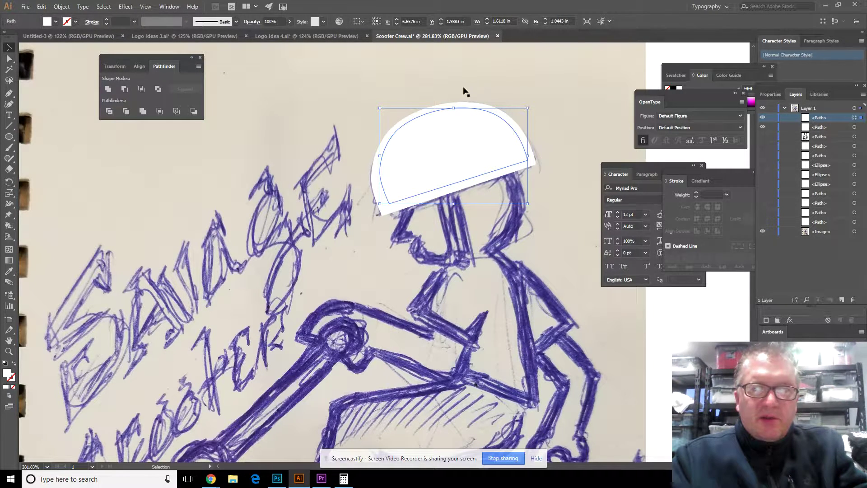
pyautogui.moveTo(379, 107); pyautogui.dragTo(385, 108)
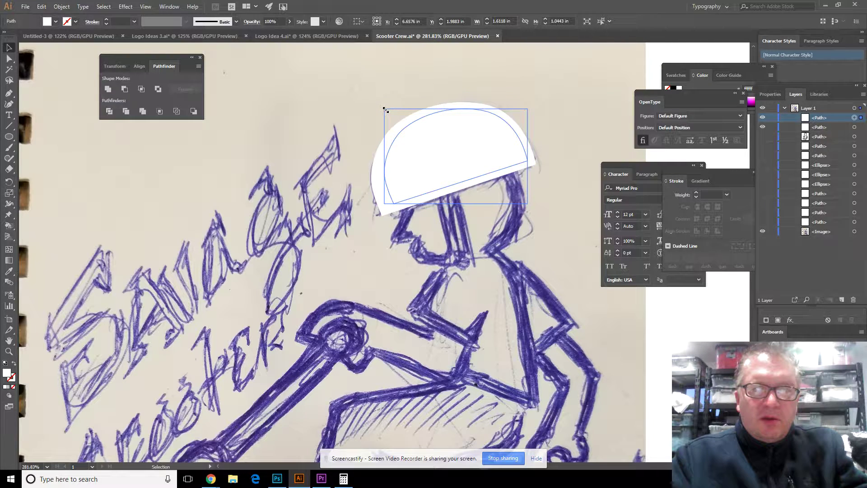
pyautogui.press('Left')
pyautogui.press('Left')
pyautogui.press('Left')
pyautogui.press('Down')
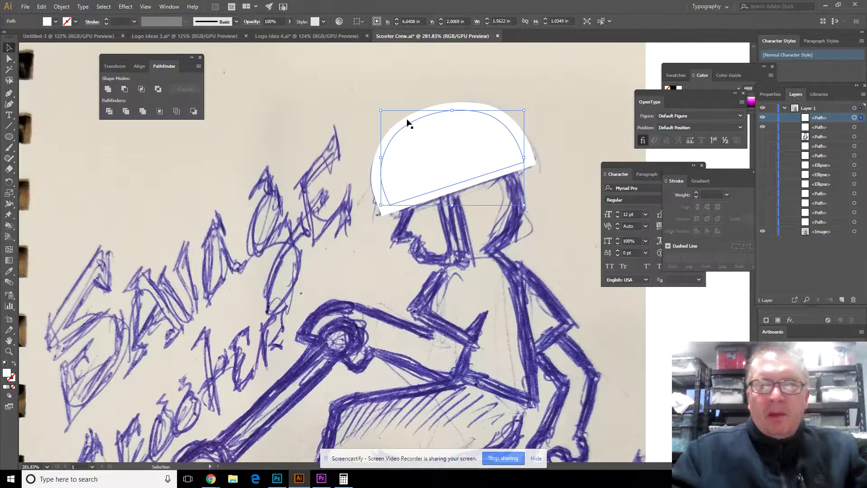
# Step: Fill the larger dome copy with black
pyautogui.click(825, 126)
pyautogui.click(854, 127)
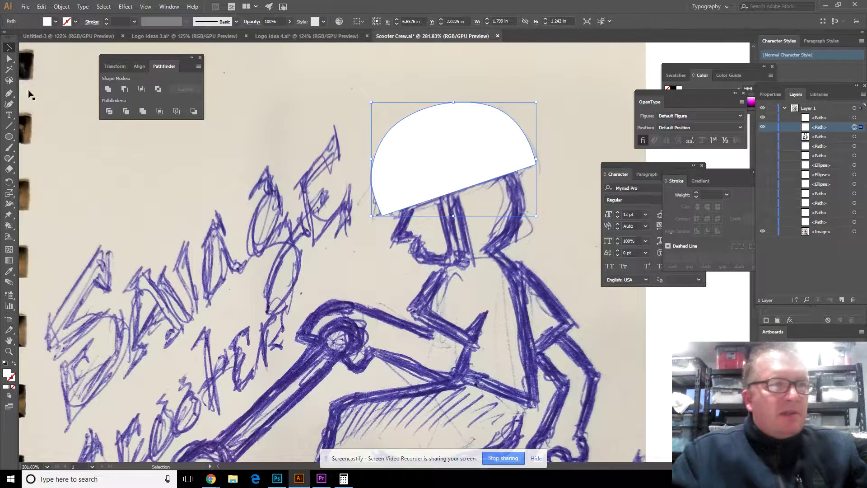
pyautogui.click(55, 21)
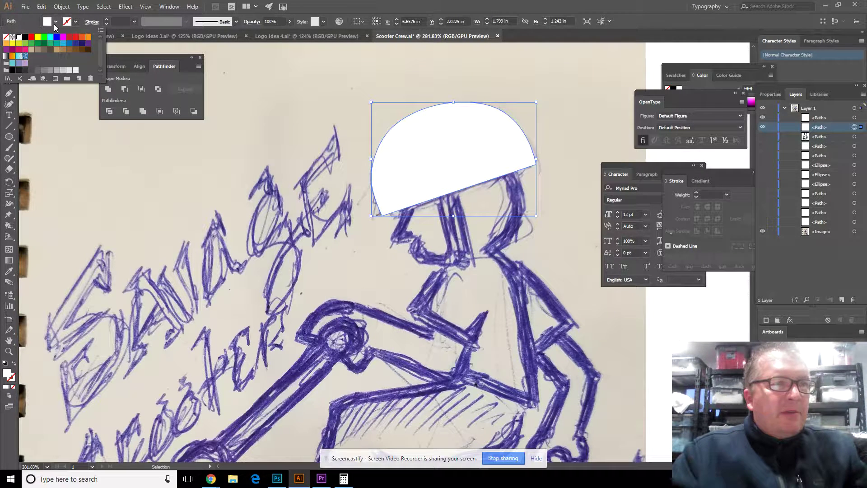
pyautogui.click(25, 36)
pyautogui.click(271, 93)
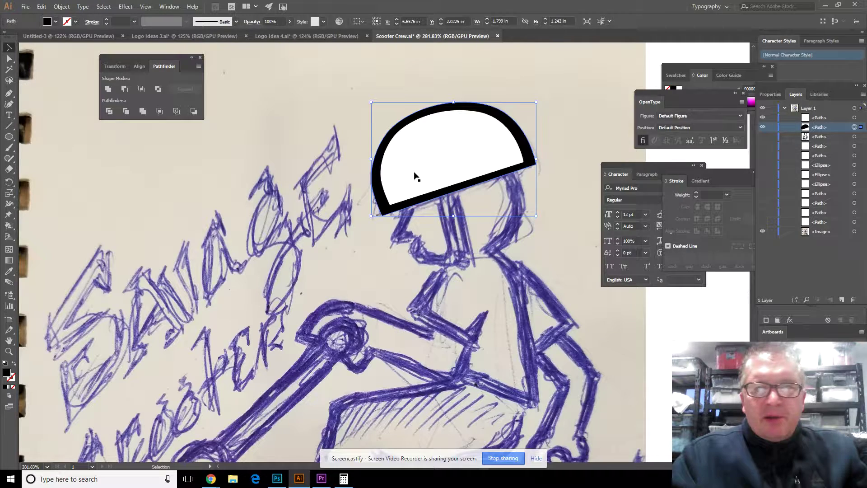
# Step: Delete both helmet dome shapes
pyautogui.press('Delete')
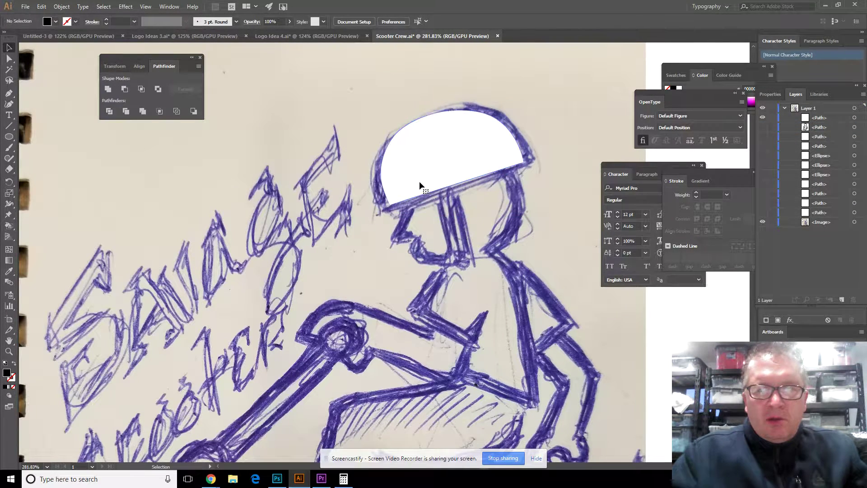
pyautogui.click(420, 182)
pyautogui.press('Delete')
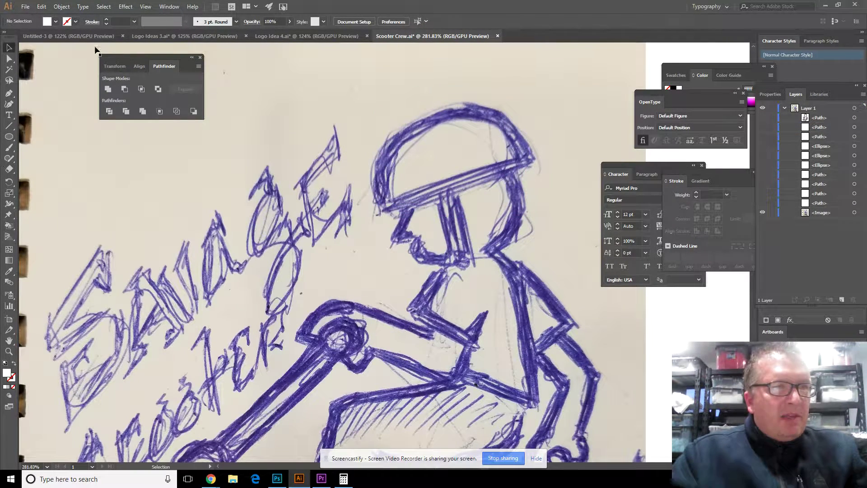
# Step: Set the Pen to no fill with a black 10 pt stroke
pyautogui.click(9, 93)
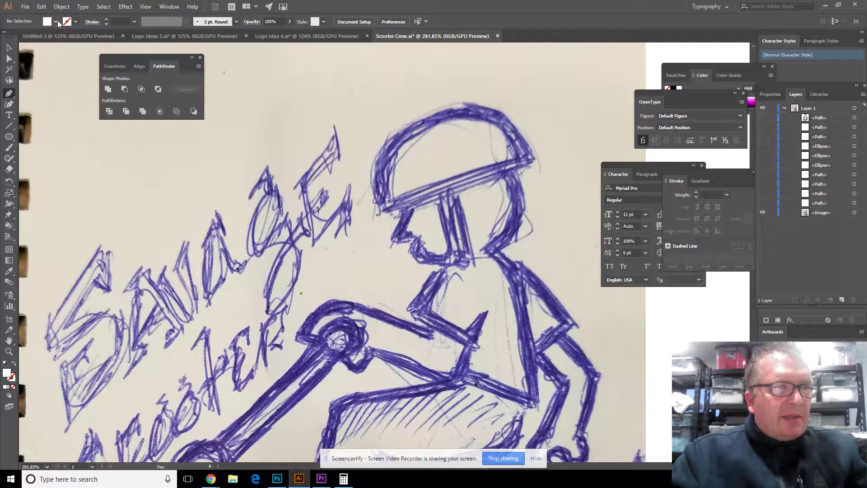
pyautogui.click(56, 22)
pyautogui.click(6, 37)
pyautogui.click(76, 22)
pyautogui.click(75, 22)
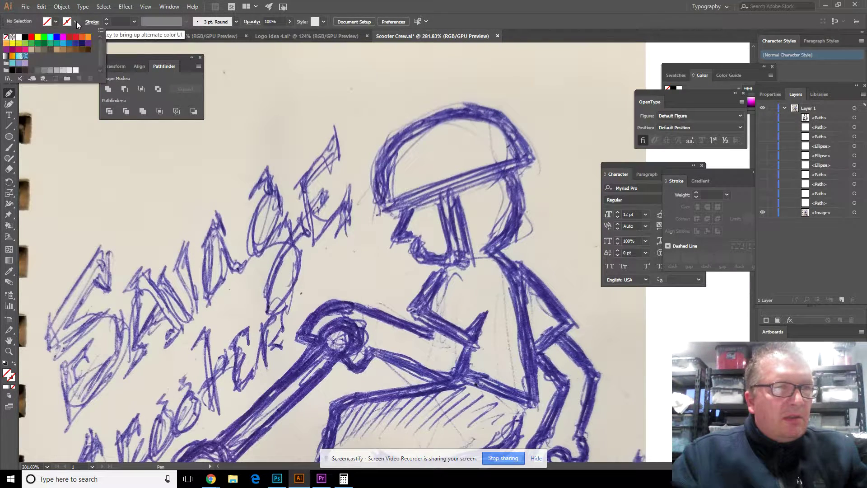
pyautogui.click(24, 38)
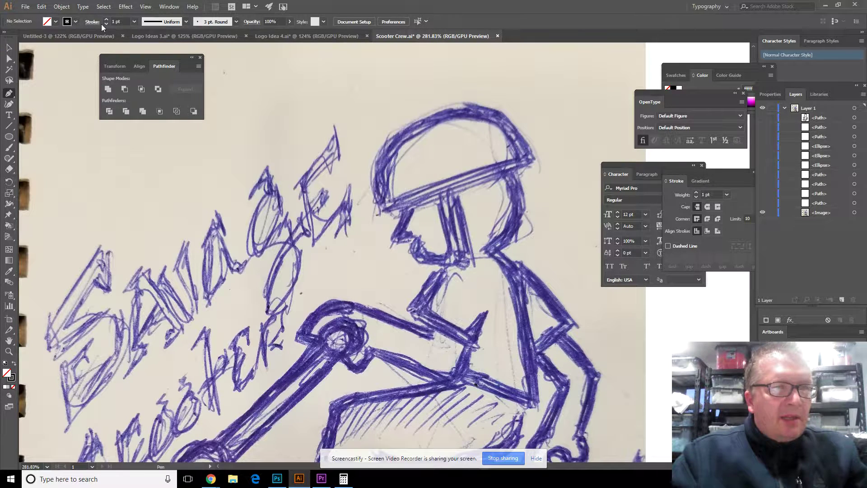
pyautogui.click(117, 22)
pyautogui.write('10')
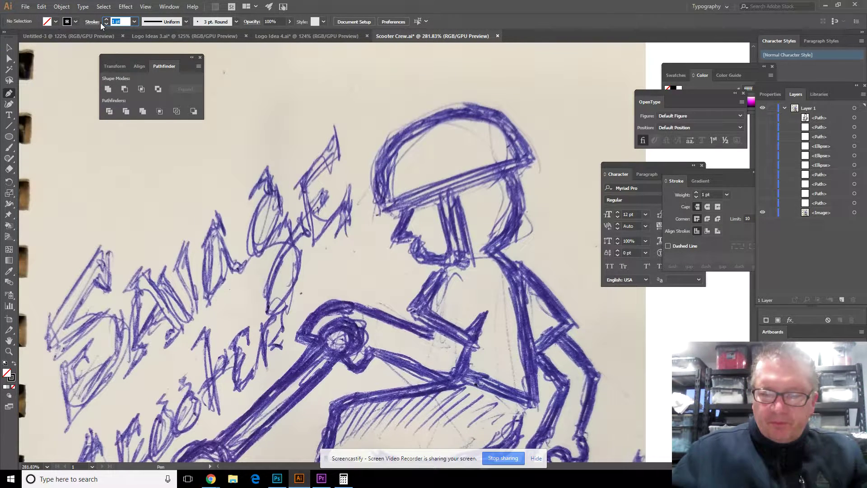
# Step: Redraw the closed helmet outline from the brim, then begin a curved stroke behind the head
pyautogui.click(385, 209)
pyautogui.click(527, 164)
pyautogui.click(526, 162)
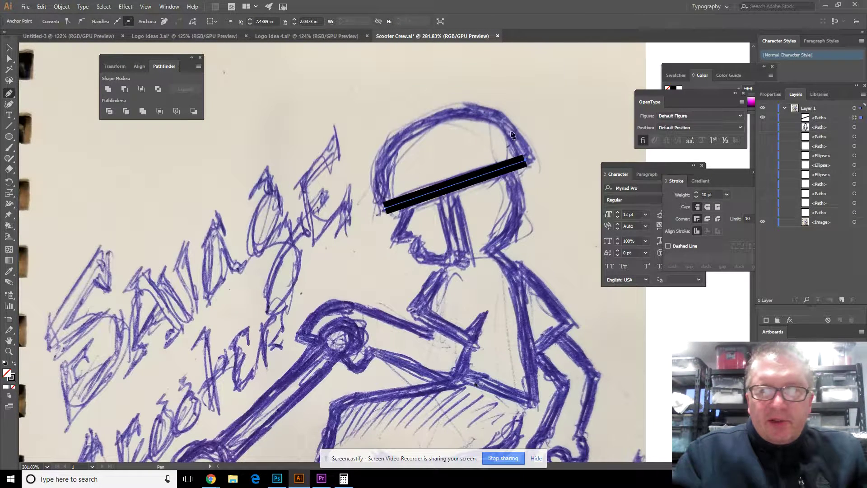
pyautogui.keyDown('ctrl'); pyautogui.click(497, 122); pyautogui.keyUp('ctrl')
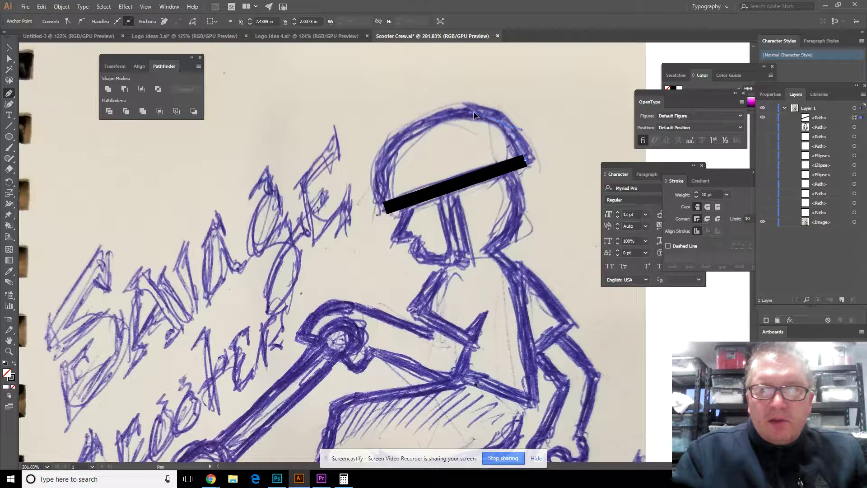
pyautogui.moveTo(499, 119); pyautogui.dragTo(480, 113)
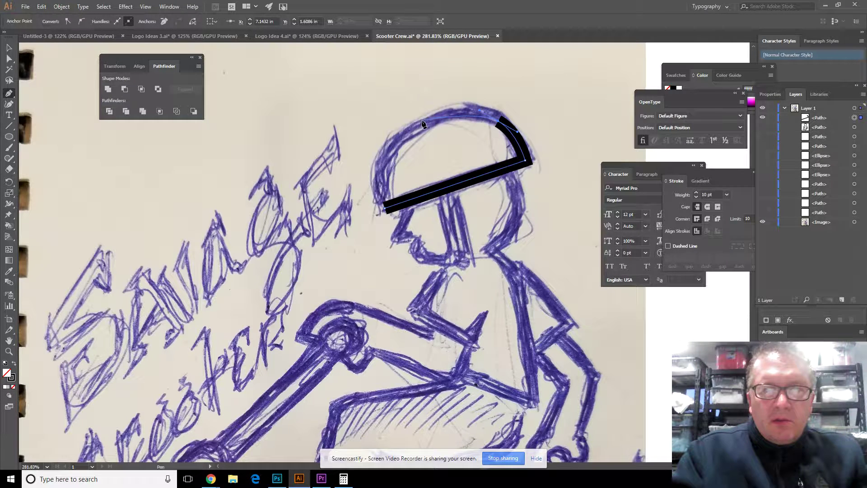
pyautogui.moveTo(424, 122)
pyautogui.mouseDown()
pyautogui.moveTo(391, 133)
pyautogui.moveTo(380, 174)
pyautogui.mouseUp()
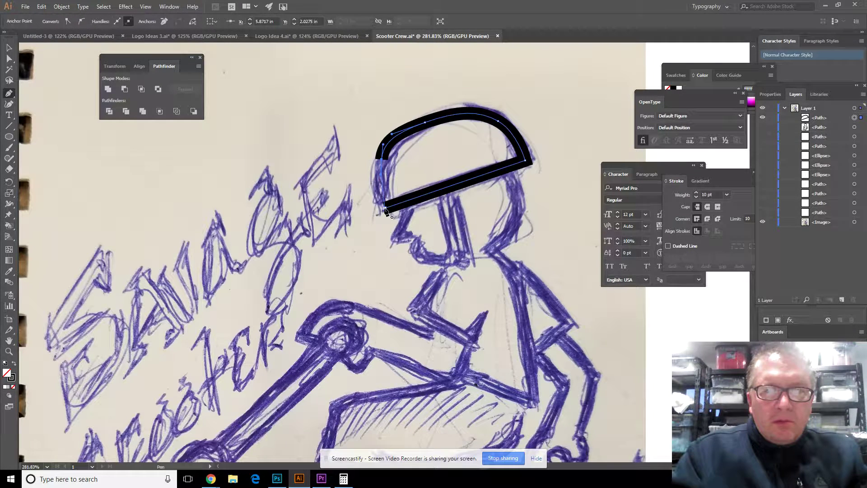
pyautogui.click(385, 209)
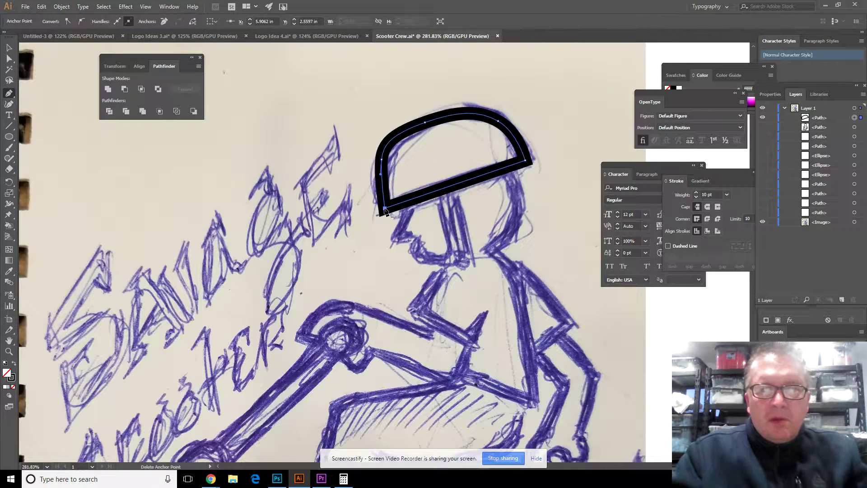
pyautogui.click(506, 172)
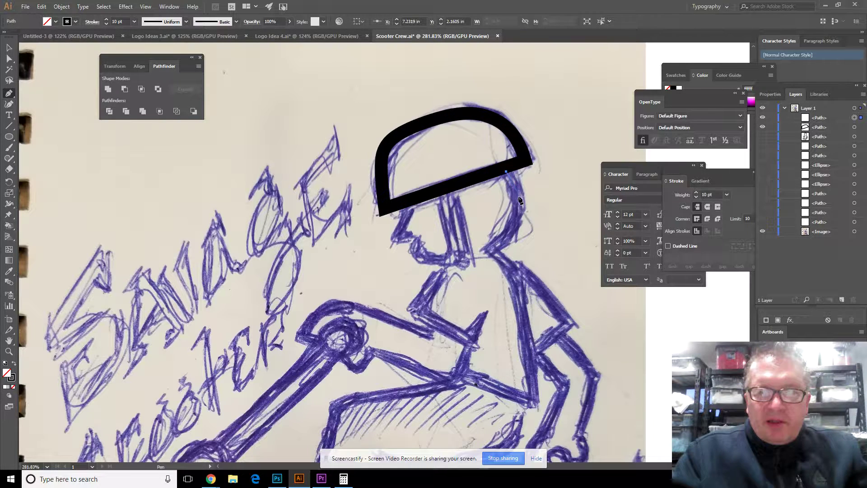
pyautogui.moveTo(518, 223)
pyautogui.mouseDown()
pyautogui.moveTo(511, 239)
pyautogui.moveTo(476, 260)
pyautogui.mouseUp()
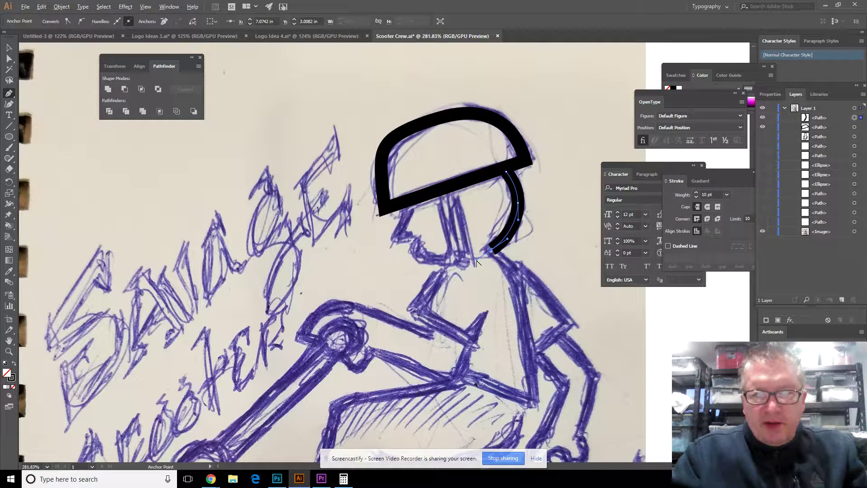
# Step: Trace the neck, back and arm outline, then start the face profile under the brim
pyautogui.keyDown('ctrl'); pyautogui.click(505, 267); pyautogui.keyUp('ctrl')
pyautogui.keyDown('ctrl'); pyautogui.click(515, 282); pyautogui.keyUp('ctrl')
pyautogui.click(521, 293)
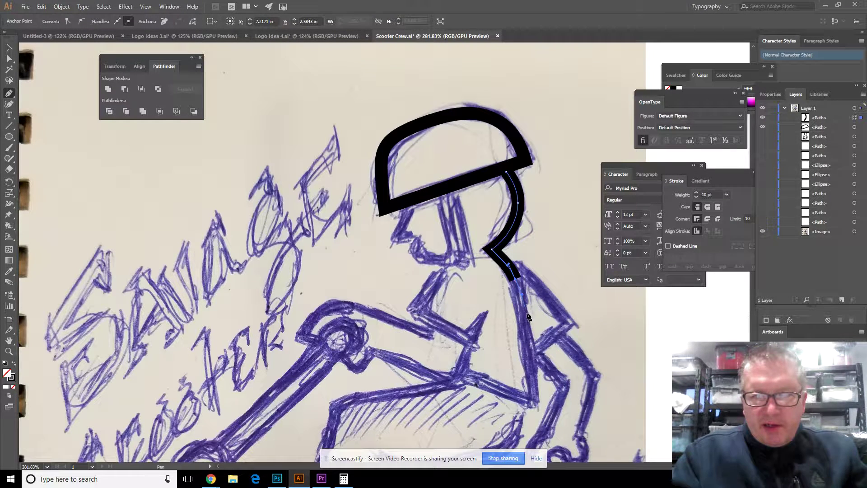
pyautogui.keyDown('ctrl'); pyautogui.click(528, 348); pyautogui.keyUp('ctrl')
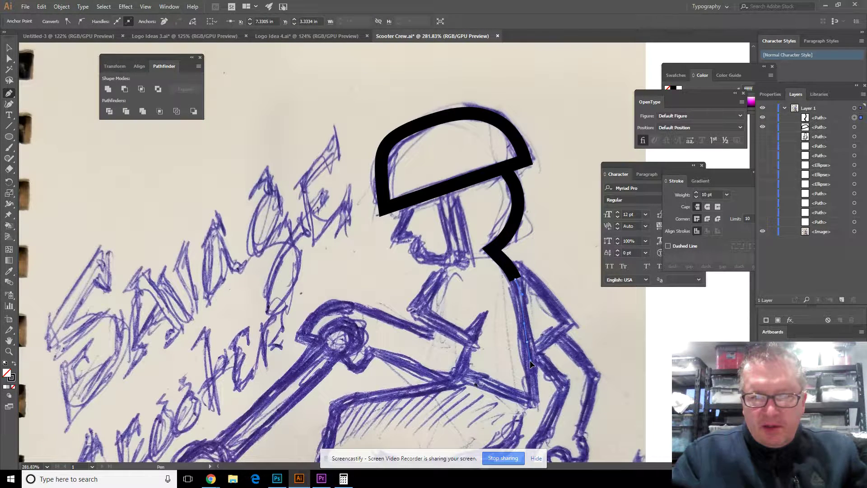
pyautogui.click(529, 345)
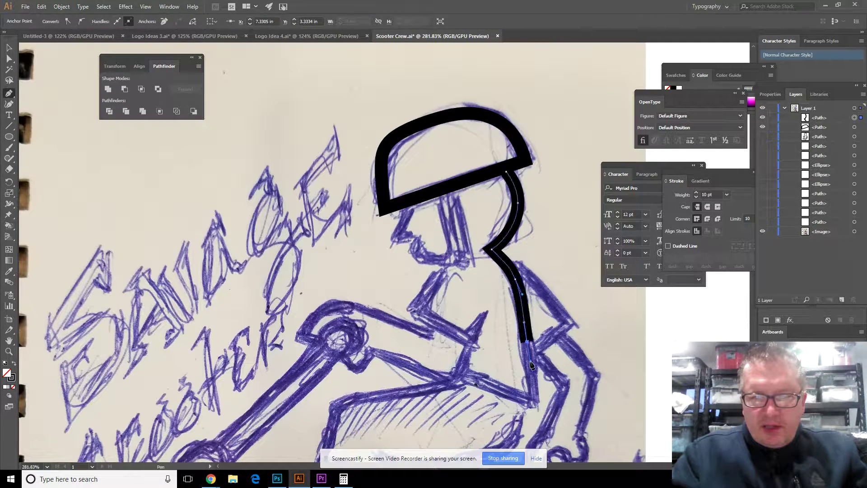
pyautogui.click(533, 403)
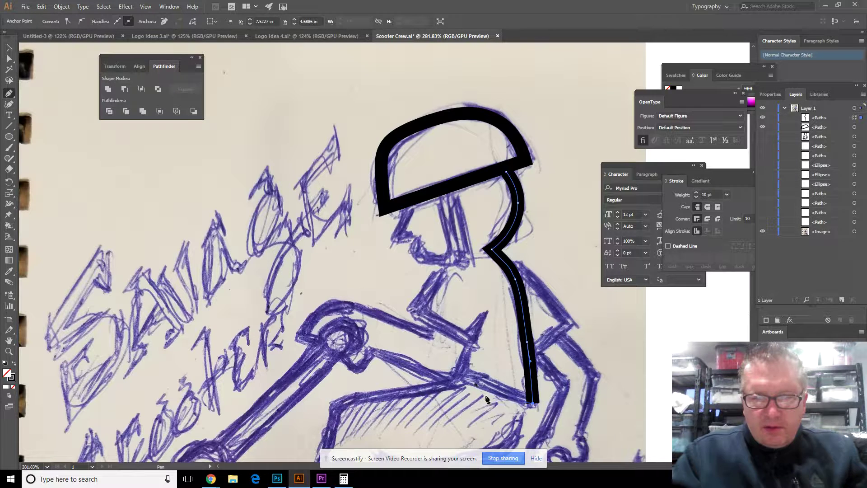
pyautogui.click(466, 379)
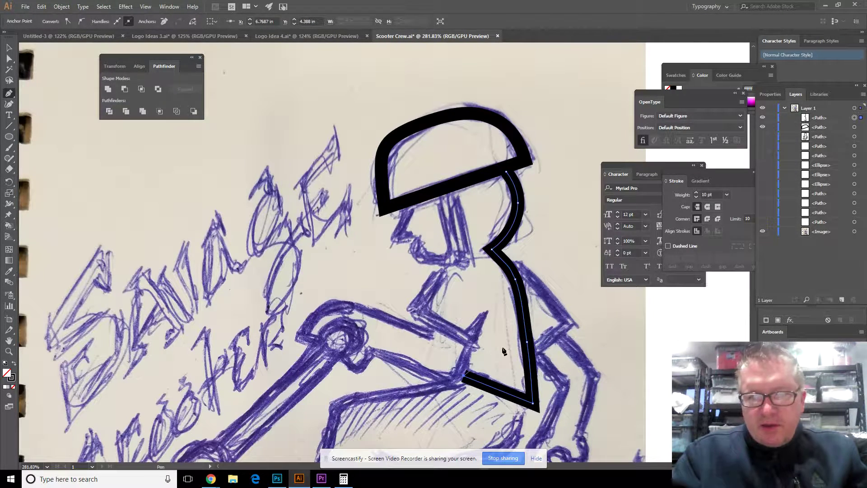
pyautogui.click(461, 376)
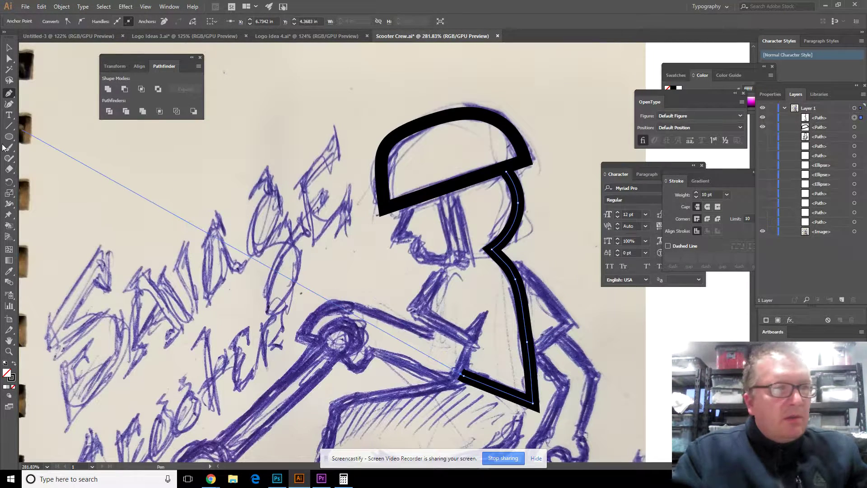
pyautogui.click(9, 94)
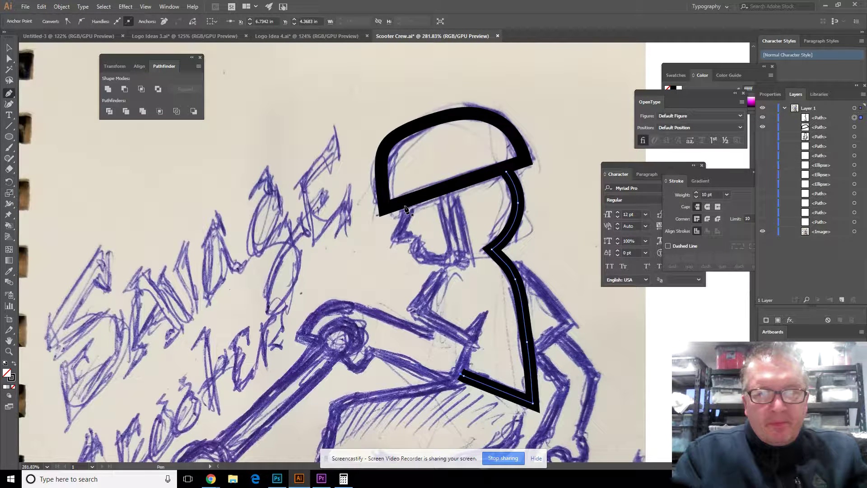
pyautogui.click(405, 207)
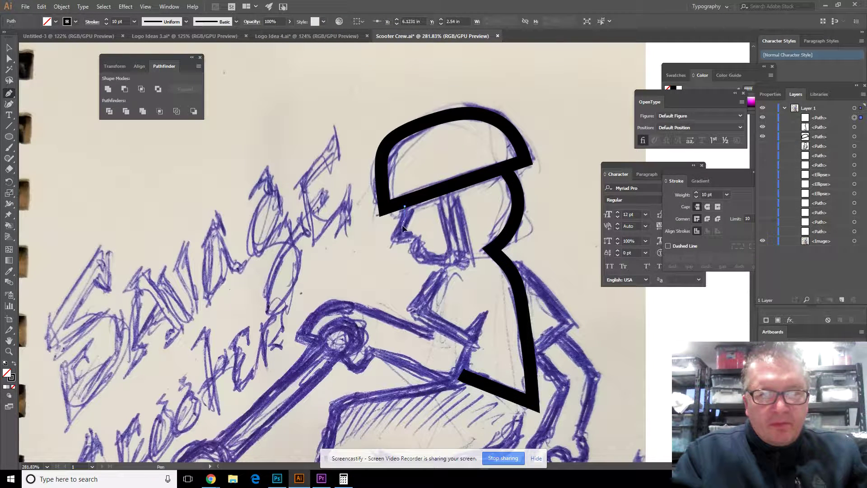
pyautogui.moveTo(402, 228)
pyautogui.mouseDown()
pyautogui.moveTo(398, 240)
pyautogui.moveTo(416, 240)
pyautogui.moveTo(438, 267)
pyautogui.mouseUp()
# Step: Extend the face stroke along the chin, down the throat and across the chest
pyautogui.keyDown('ctrl'); pyautogui.click(420, 258); pyautogui.keyUp('ctrl')
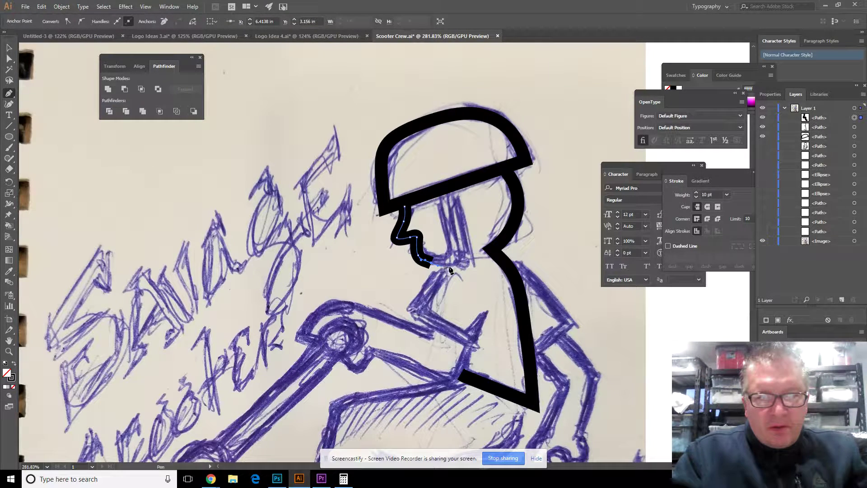
pyautogui.click(452, 270)
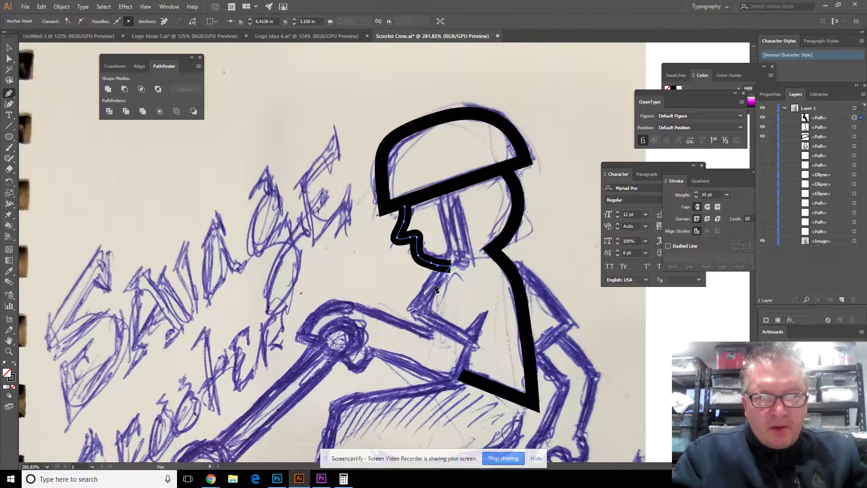
pyautogui.click(419, 312)
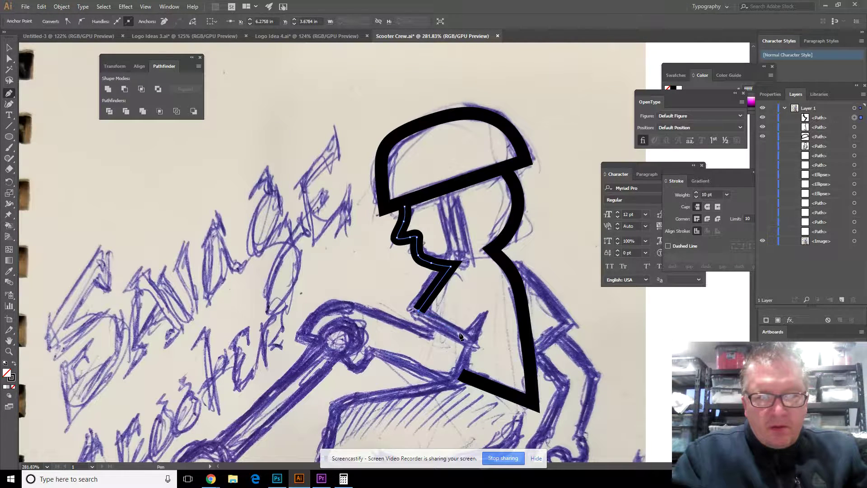
pyautogui.click(469, 344)
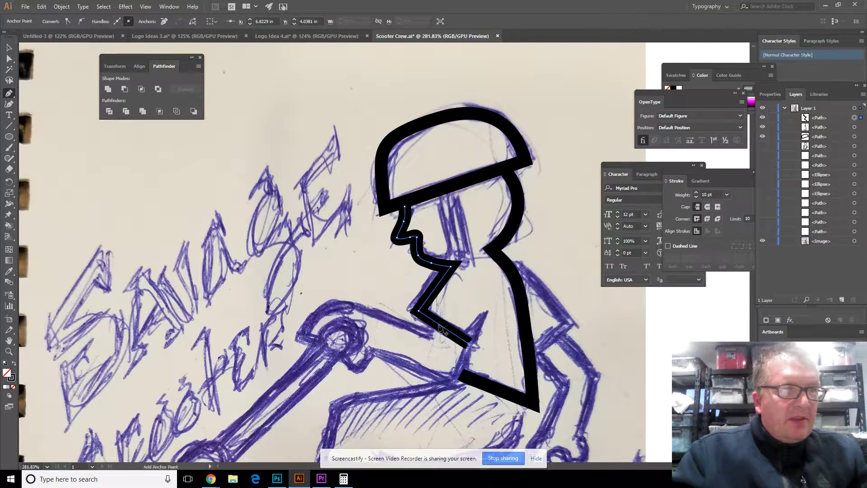
pyautogui.click(8, 93)
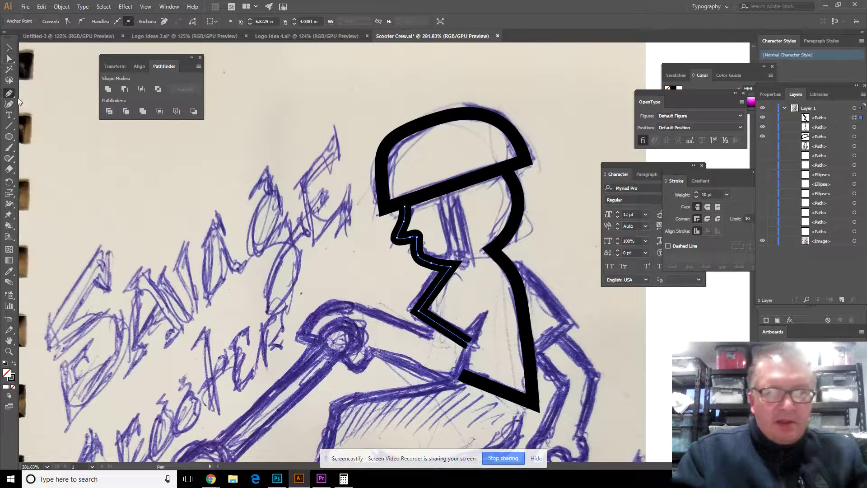
# Step: Draw a filled black triangular wedge at the rider's chest
pyautogui.click(465, 339)
pyautogui.click(482, 319)
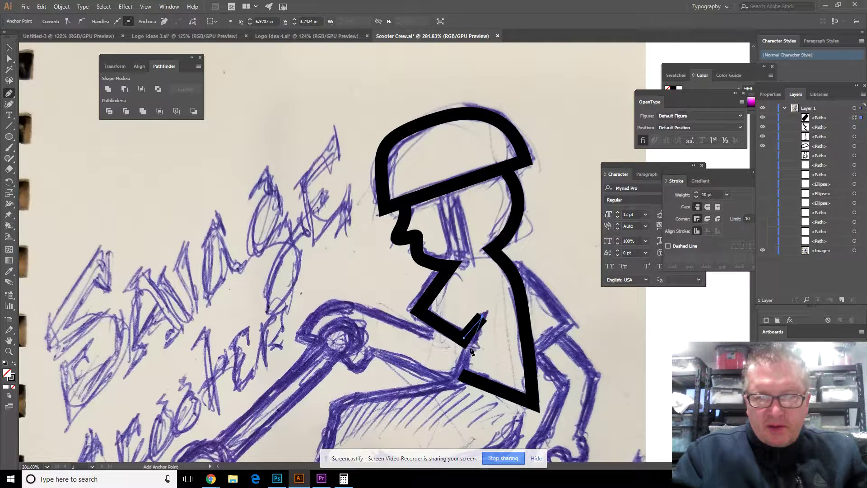
pyautogui.click(459, 372)
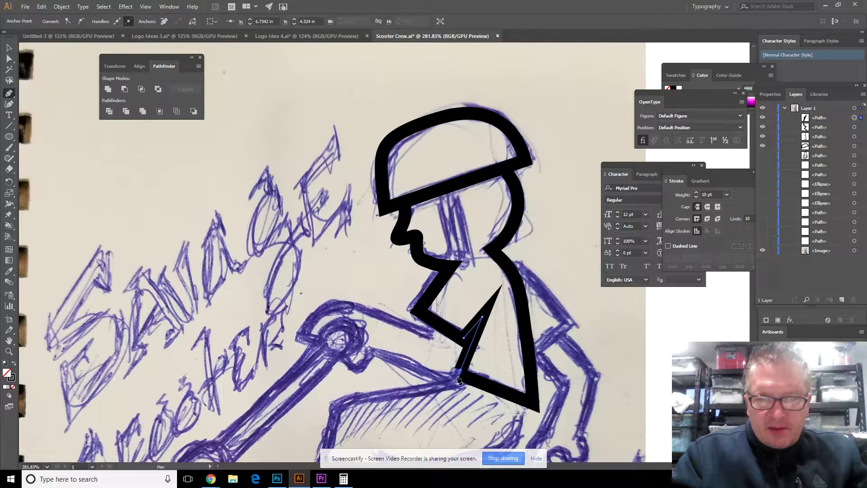
pyautogui.keyDown('ctrl'); pyautogui.click(448, 380); pyautogui.keyUp('ctrl')
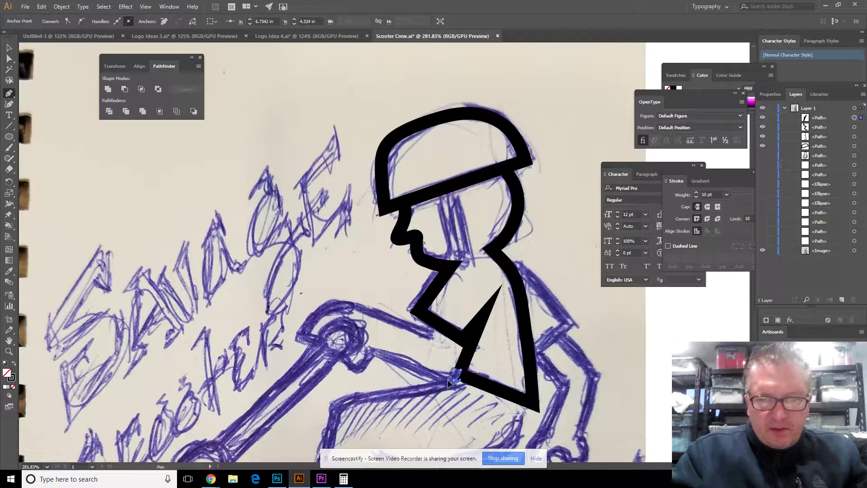
# Step: Draw the arm stroke left from the wedge to the grip, hooking its end around the hand
pyautogui.click(458, 378)
pyautogui.click(420, 371)
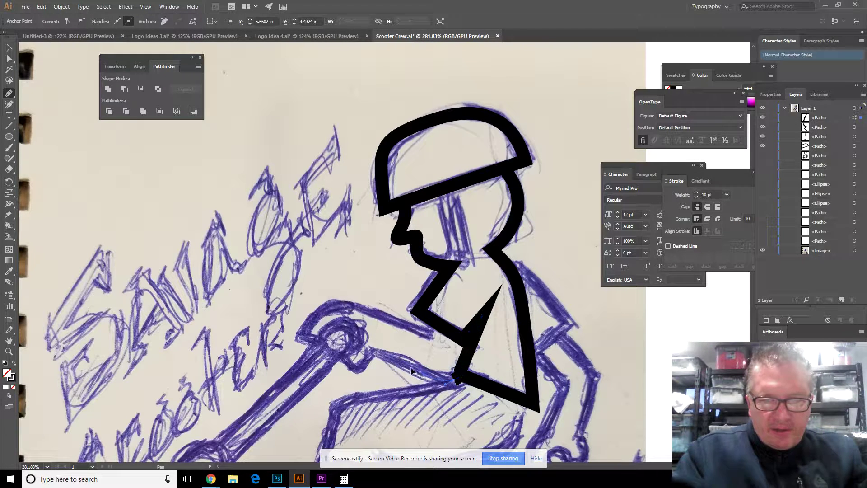
pyautogui.click(370, 353)
pyautogui.keyDown('ctrl'); pyautogui.click(362, 368); pyautogui.keyUp('ctrl')
pyautogui.moveTo(359, 370); pyautogui.dragTo(354, 374)
pyautogui.click(345, 359)
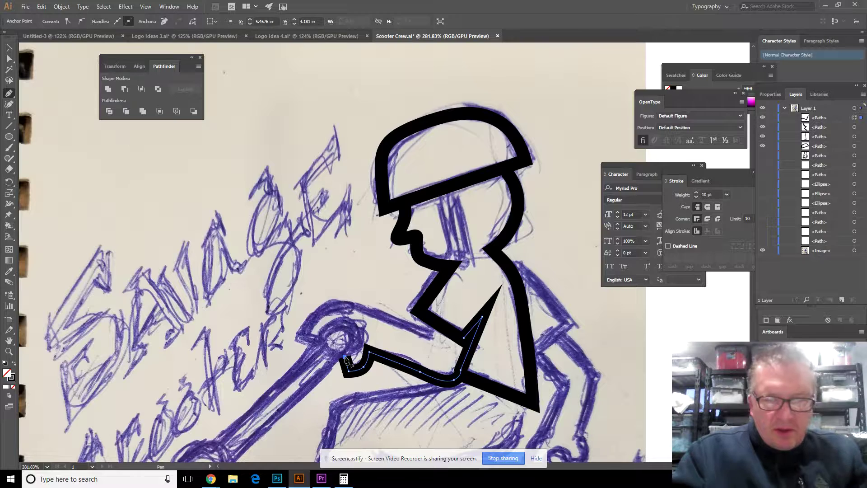
pyautogui.keyDown('ctrl'); pyautogui.click(358, 333); pyautogui.keyUp('ctrl')
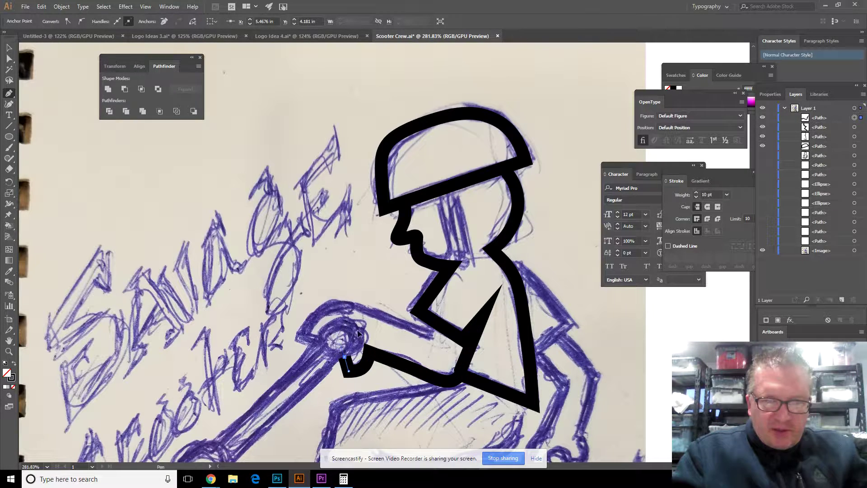
pyautogui.moveTo(344, 359); pyautogui.dragTo(263, 305)
pyautogui.click(9, 60)
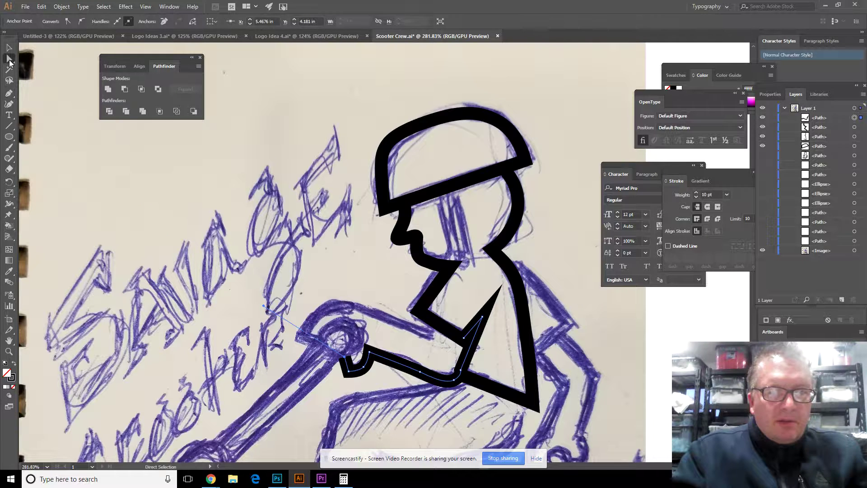
pyautogui.click(9, 93)
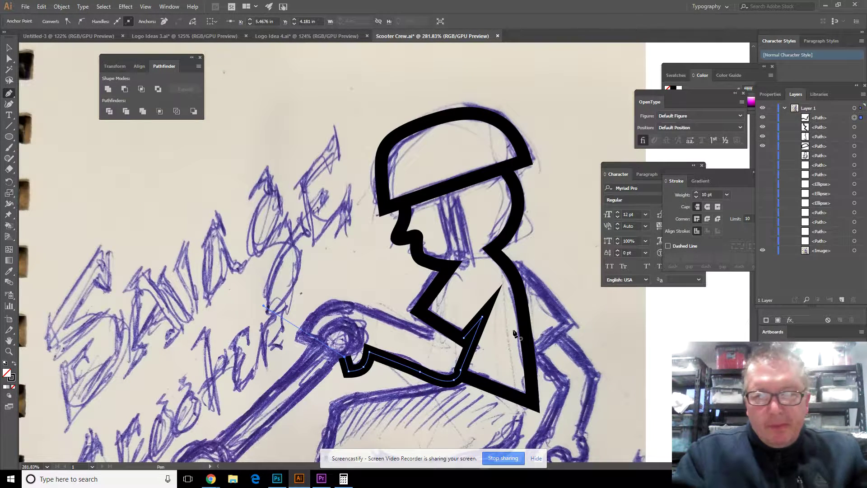
pyautogui.click(533, 349)
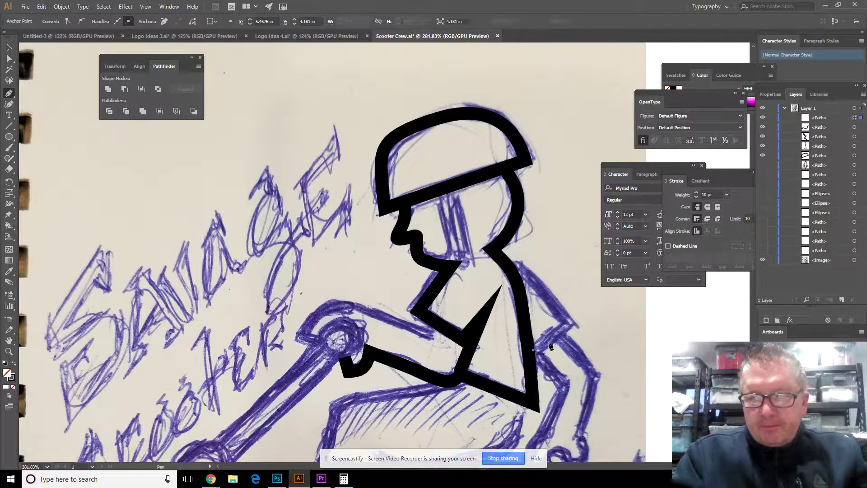
# Step: Trace the rear arm outline up to the shoulder
pyautogui.click(568, 325)
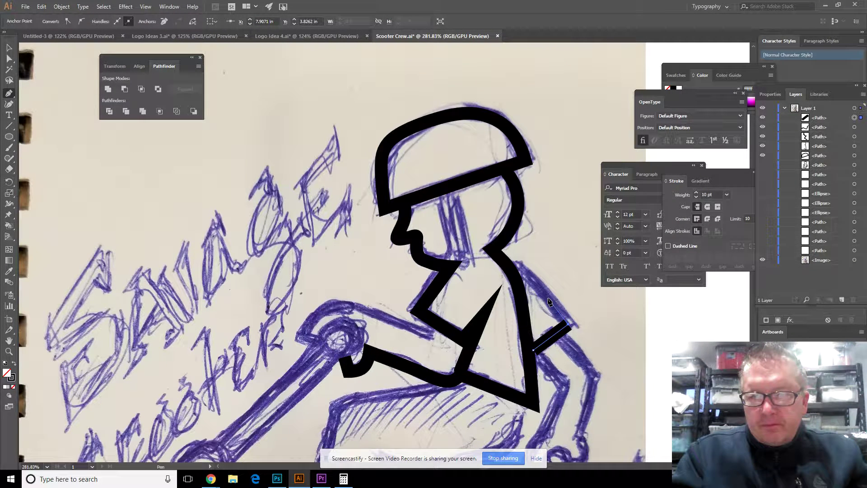
pyautogui.click(533, 282)
pyautogui.moveTo(513, 268); pyautogui.dragTo(507, 270)
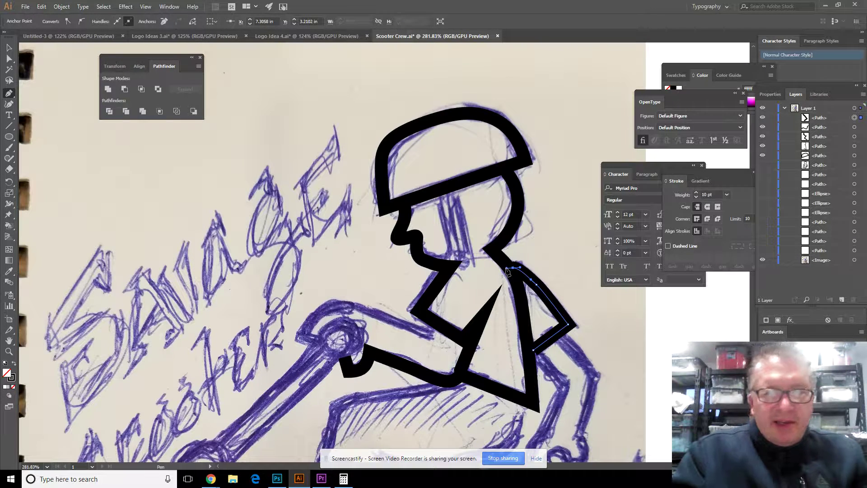
pyautogui.click(8, 93)
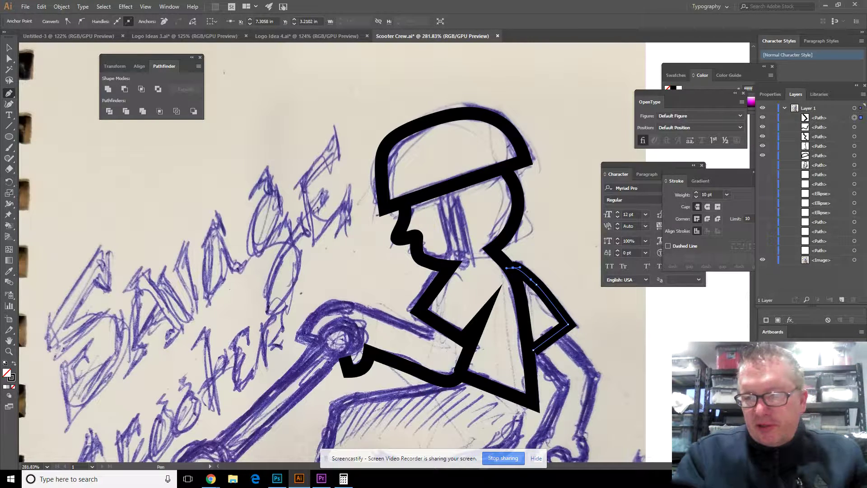
# Step: Outline the top of the forward arm, curling the stroke around the handlebar grip
pyautogui.scroll(-5, 332, 253)
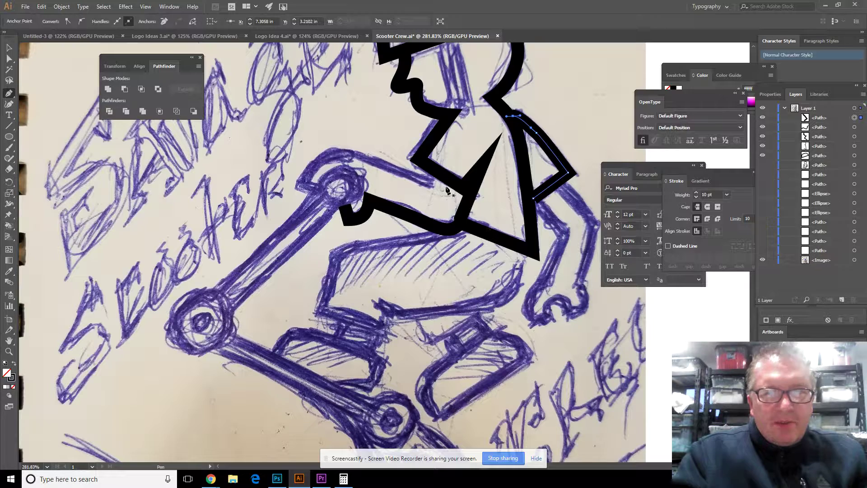
pyautogui.click(430, 174)
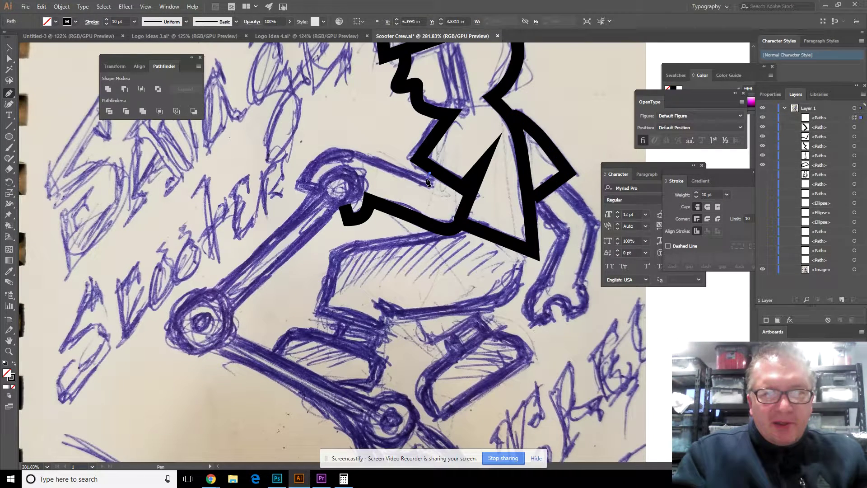
pyautogui.click(427, 180)
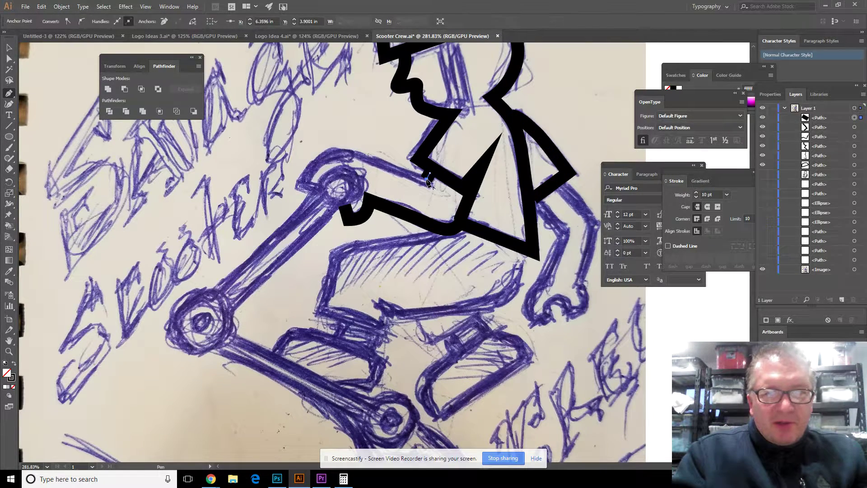
pyautogui.click(347, 150)
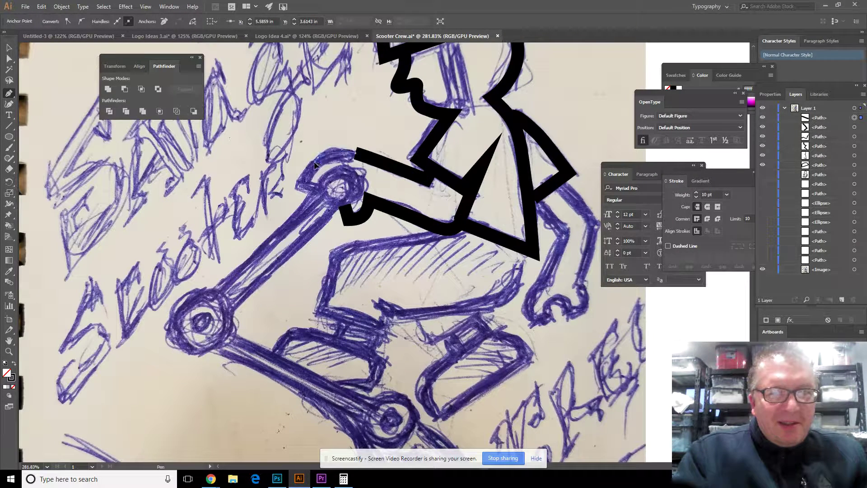
pyautogui.click(314, 155)
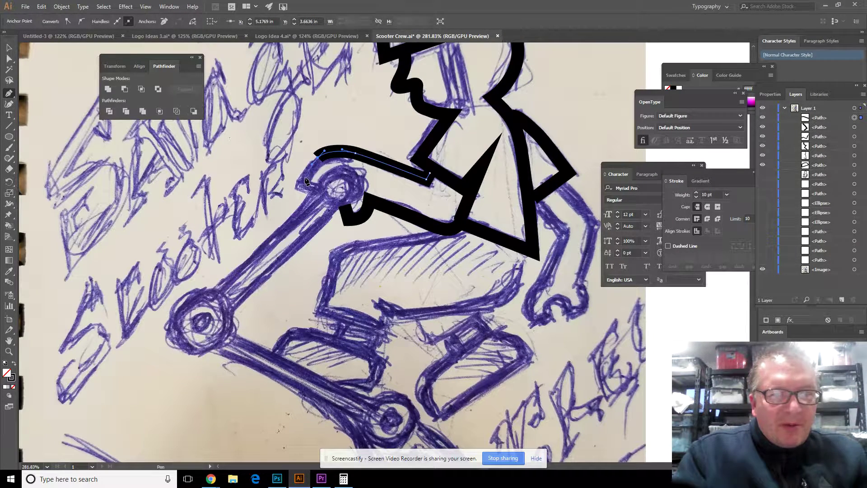
pyautogui.press('Escape')
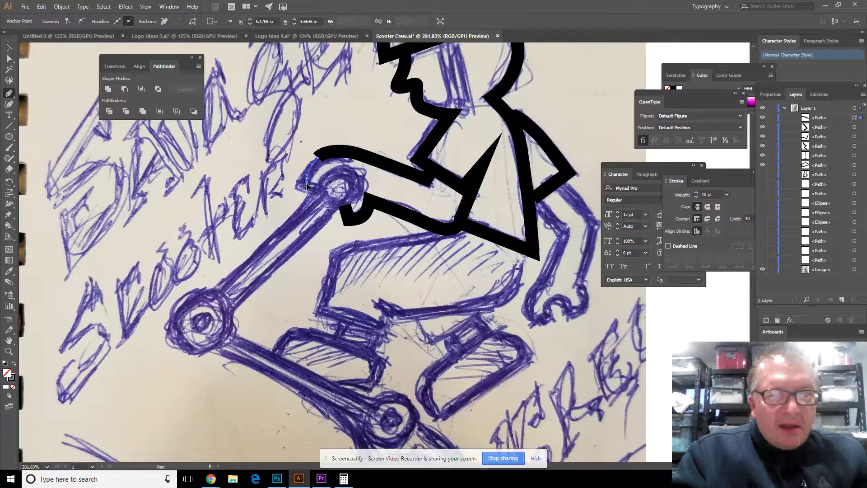
pyautogui.click(306, 182)
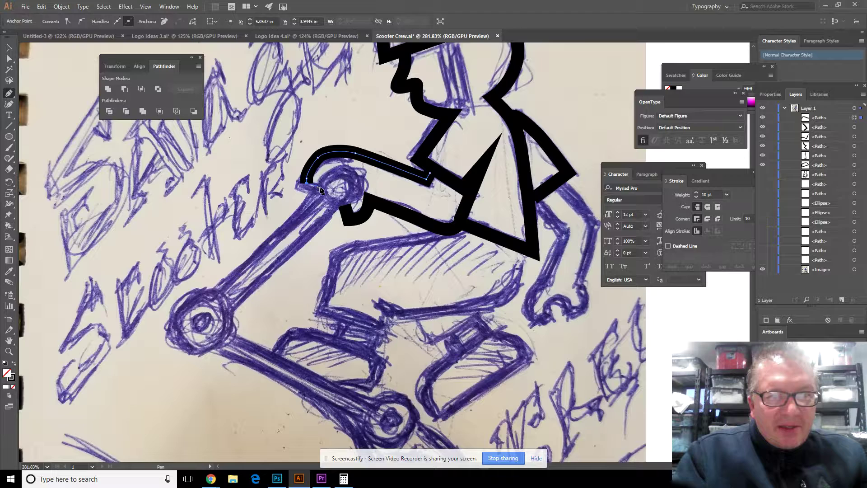
pyautogui.click(322, 188)
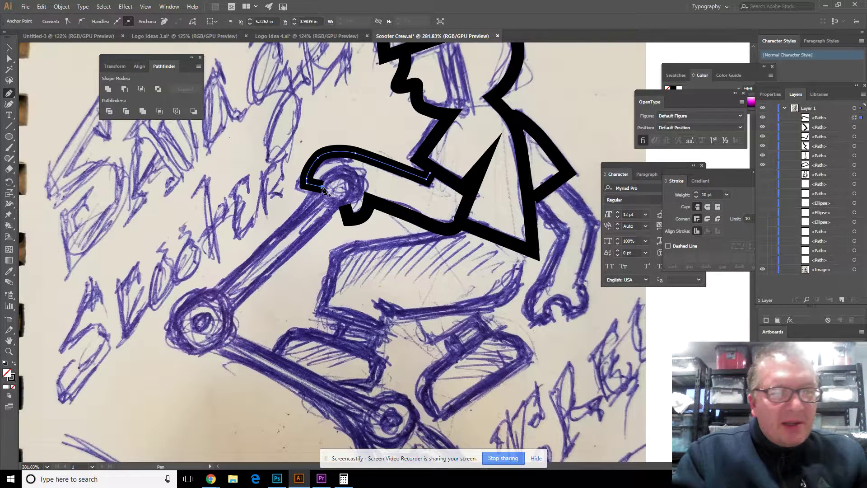
pyautogui.click(10, 59)
pyautogui.click(10, 94)
pyautogui.click(442, 234)
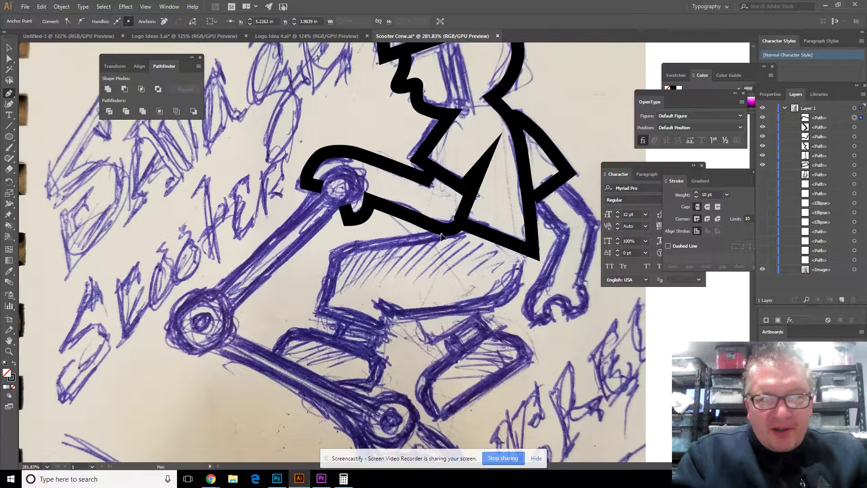
# Step: Outline the leg from the knee down the shin, adding a notched corner at the knee
pyautogui.click(391, 243)
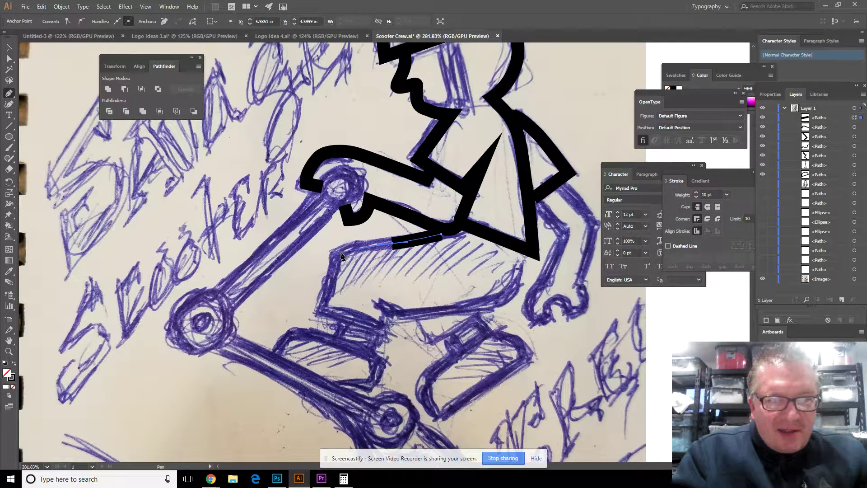
pyautogui.click(339, 252)
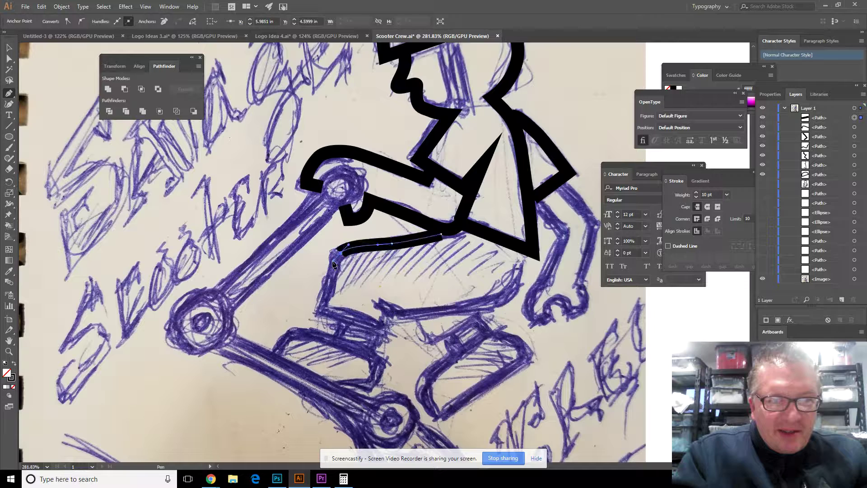
pyautogui.click(326, 300)
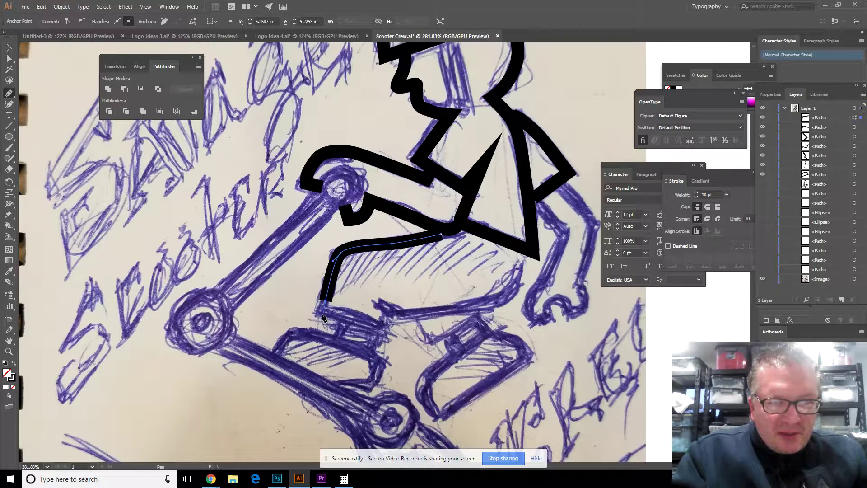
pyautogui.click(321, 313)
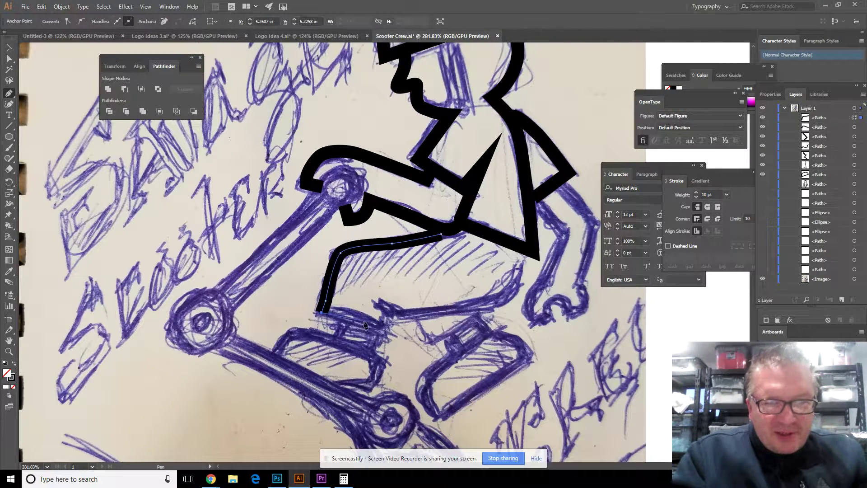
pyautogui.moveTo(366, 325); pyautogui.dragTo(384, 335)
pyautogui.click(387, 336)
pyautogui.click(389, 316)
pyautogui.click(381, 303)
# Step: Continue the thick black stroke along the thigh's underside and curve it up the hip
pyautogui.click(398, 314)
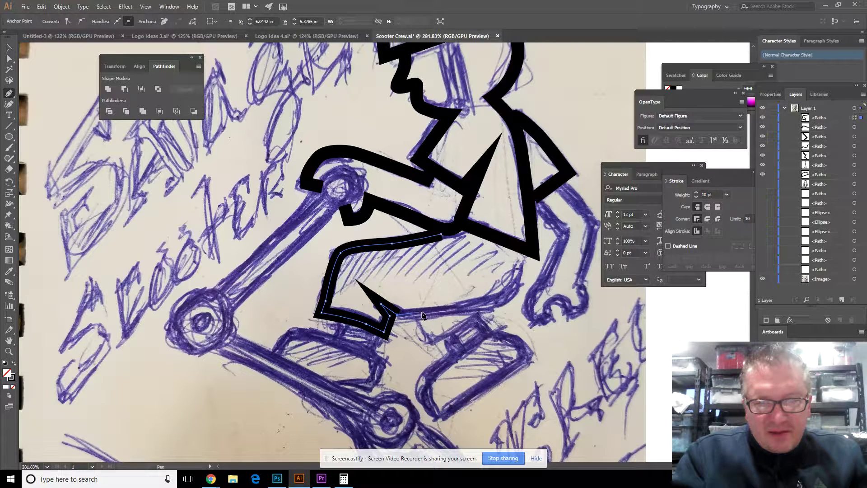
pyautogui.keyDown('ctrl'); pyautogui.click(452, 312); pyautogui.keyUp('ctrl')
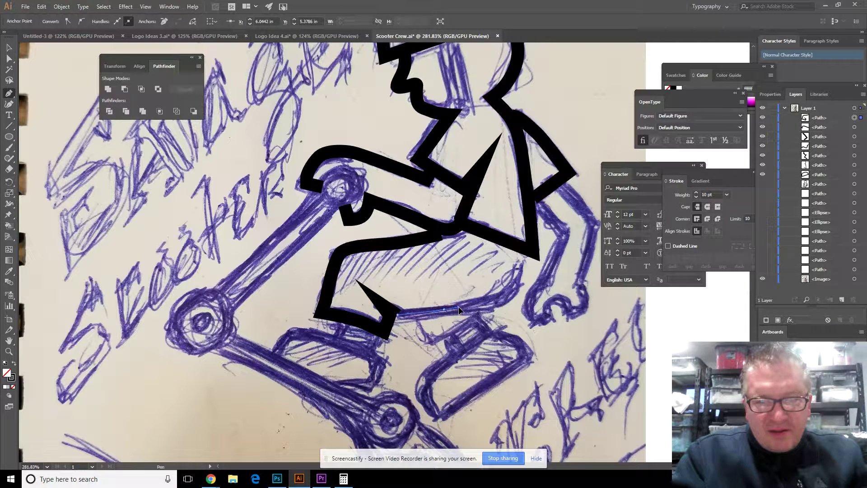
pyautogui.click(445, 310)
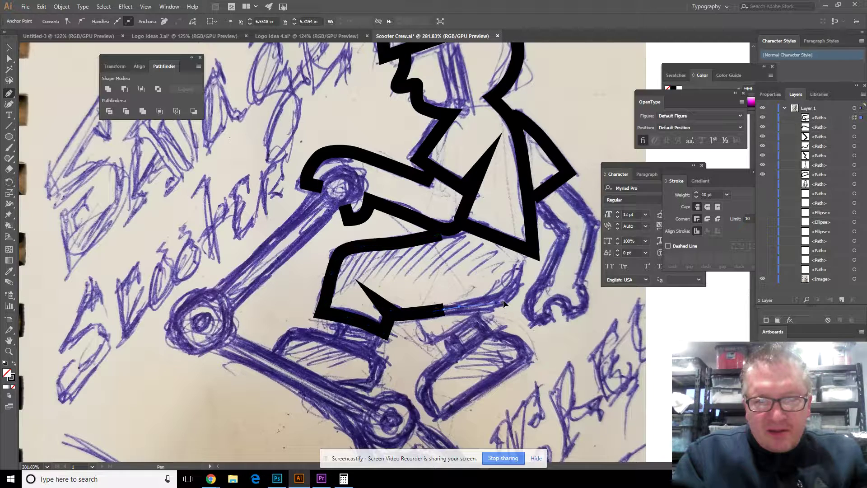
pyautogui.click(502, 300)
pyautogui.moveTo(520, 273); pyautogui.dragTo(520, 261)
pyautogui.click(521, 251)
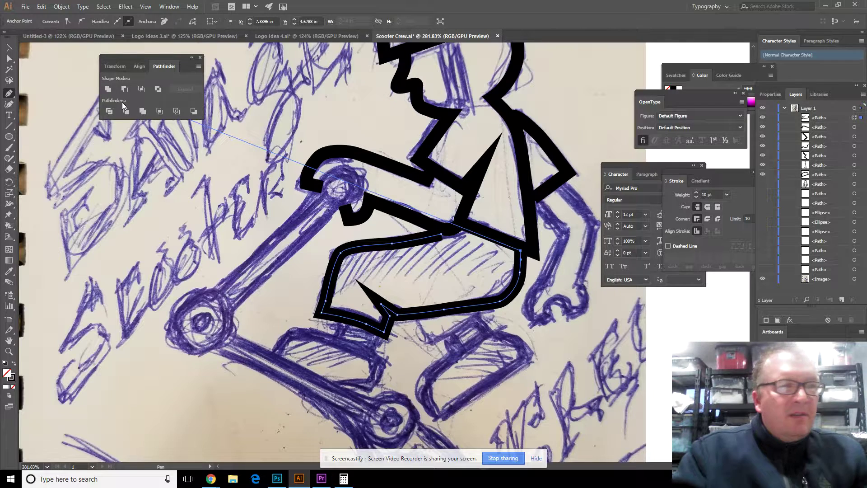
pyautogui.click(9, 58)
pyautogui.click(10, 93)
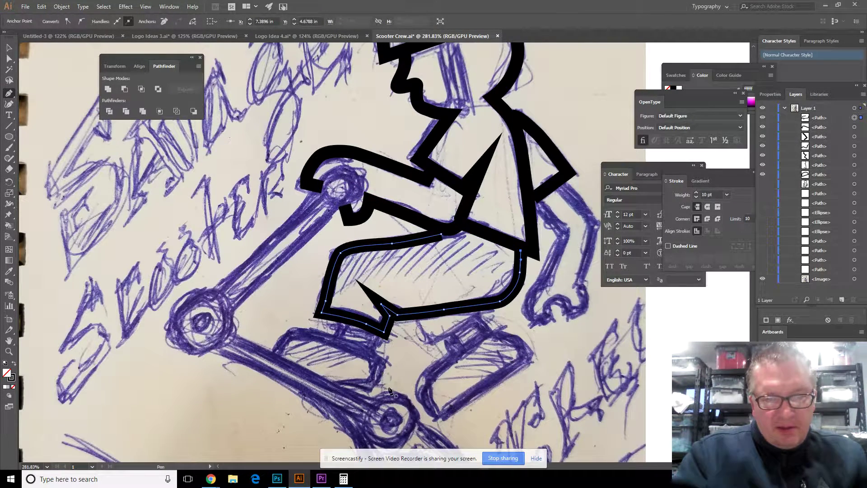
pyautogui.click(275, 355)
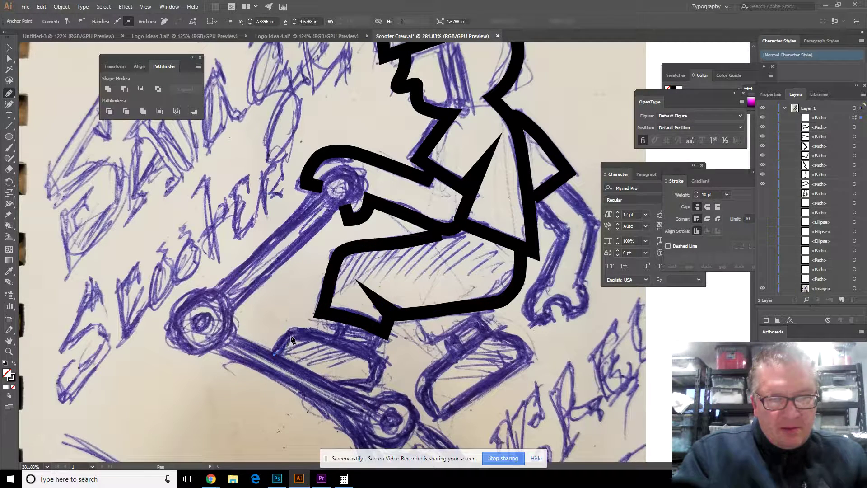
# Step: Draw the front shoe's curved top edge, bending it up toward the ankle
pyautogui.moveTo(307, 333); pyautogui.dragTo(342, 349)
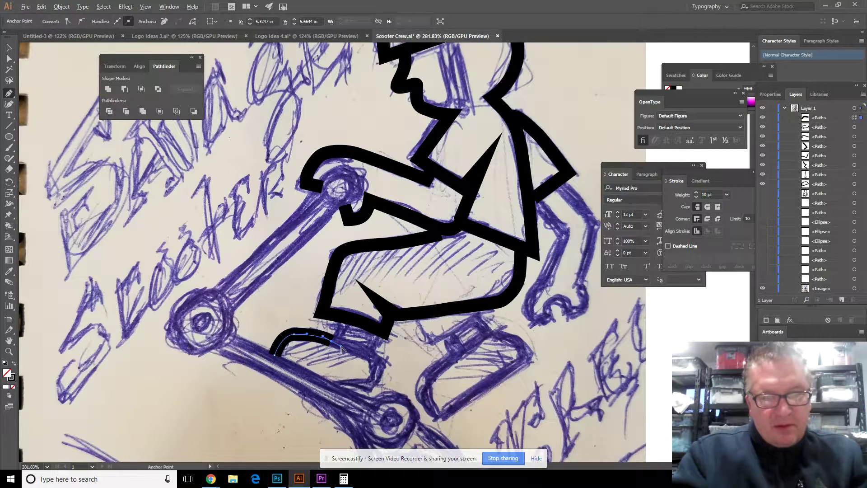
pyautogui.click(343, 320)
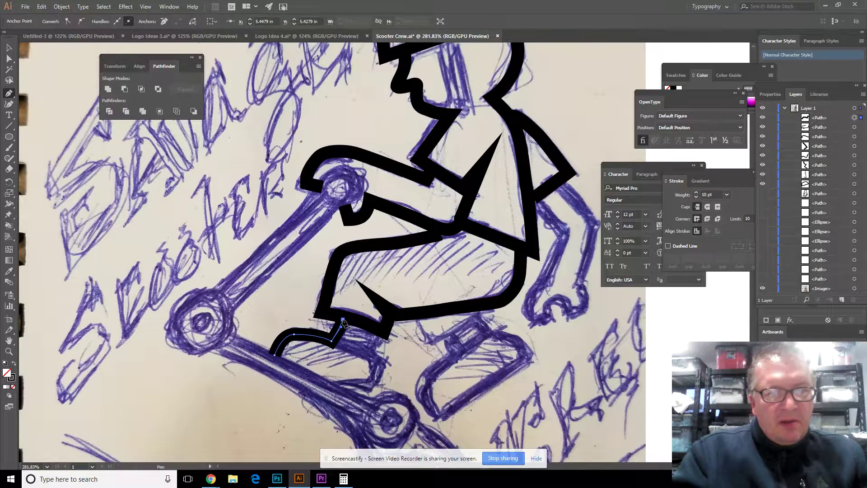
pyautogui.click(8, 93)
# Step: Outline the front shoe's sole around the heel, remove the stray segment, and close it
pyautogui.click(329, 383)
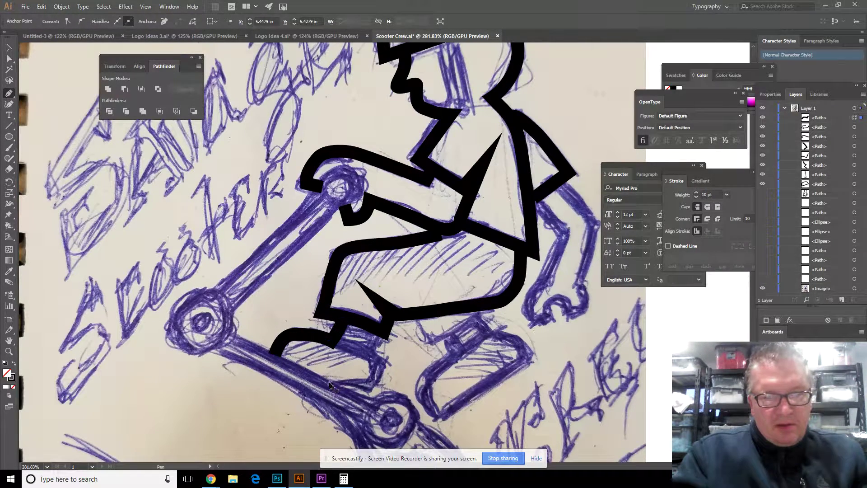
pyautogui.click(368, 387)
pyautogui.click(386, 360)
pyautogui.click(373, 351)
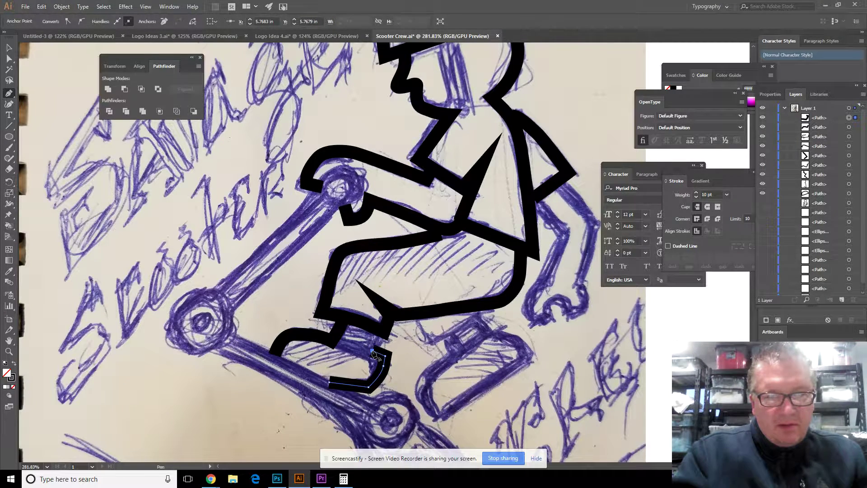
pyautogui.press('ctrl')
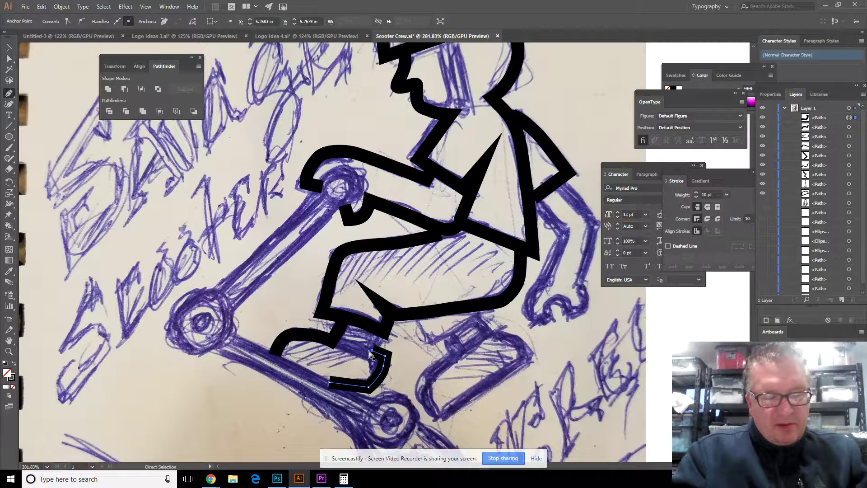
pyautogui.hotkey('ctrl', 'z')
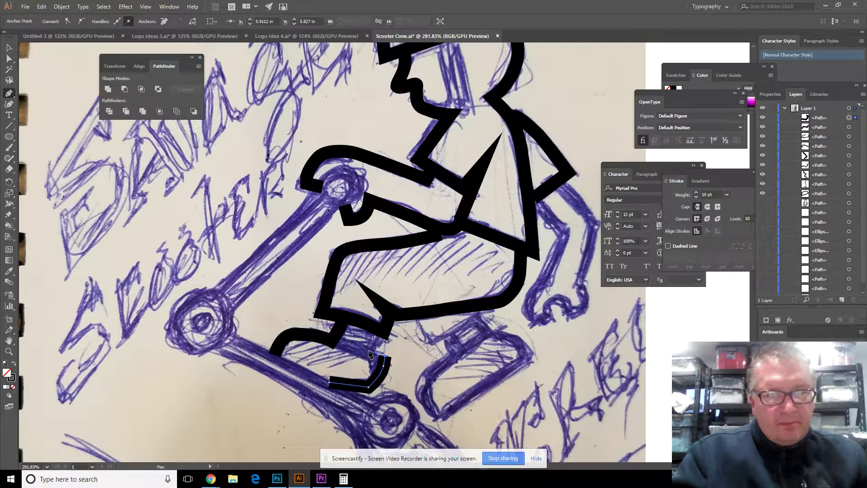
pyautogui.click(332, 344)
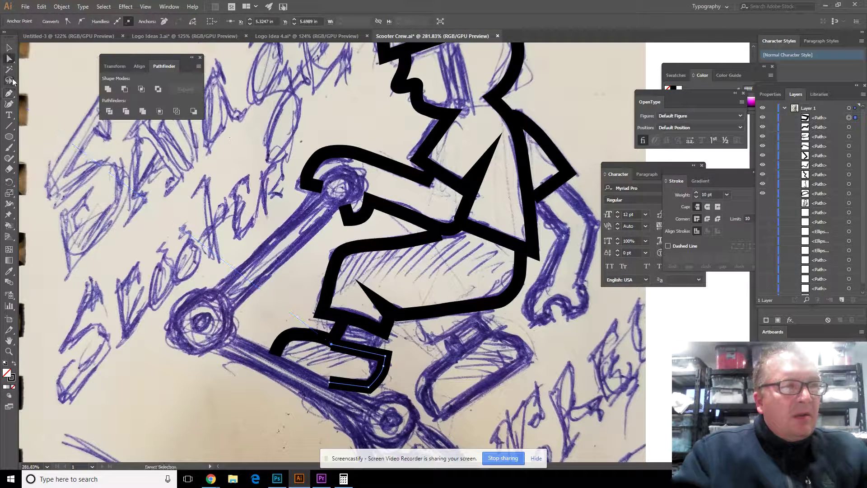
pyautogui.click(374, 350)
# Step: Add a strap line across the front shoe
pyautogui.click(381, 334)
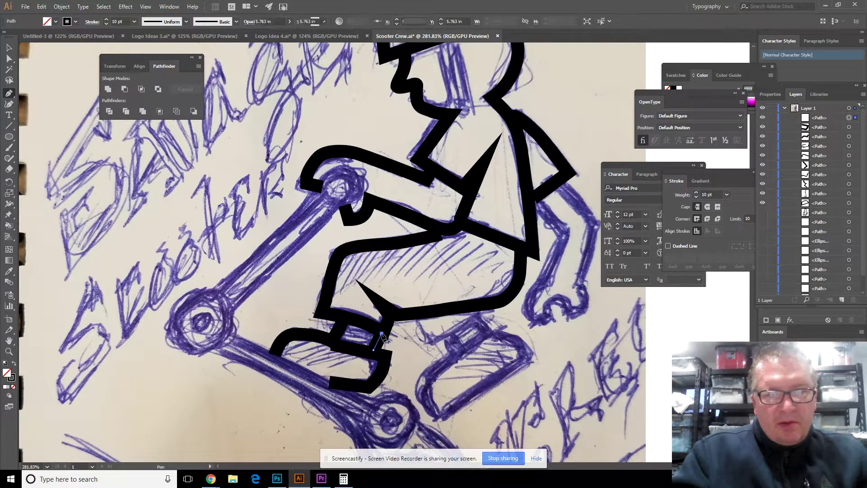
pyautogui.click(9, 59)
pyautogui.click(10, 94)
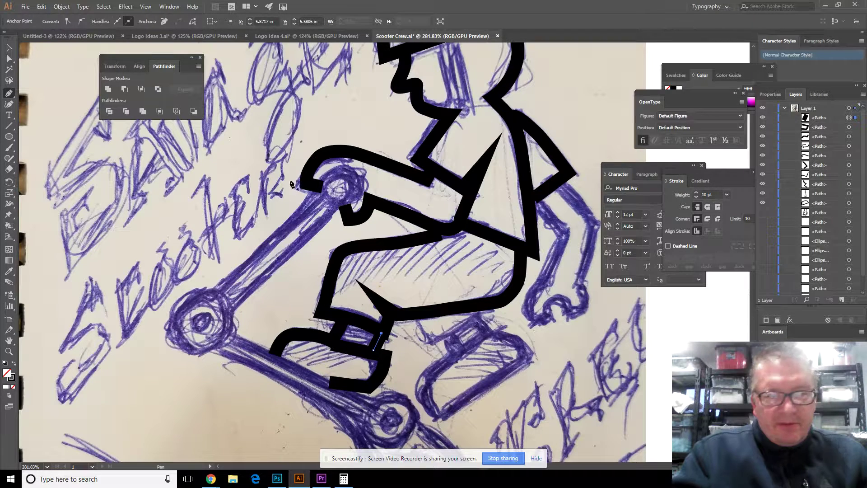
pyautogui.click(438, 417)
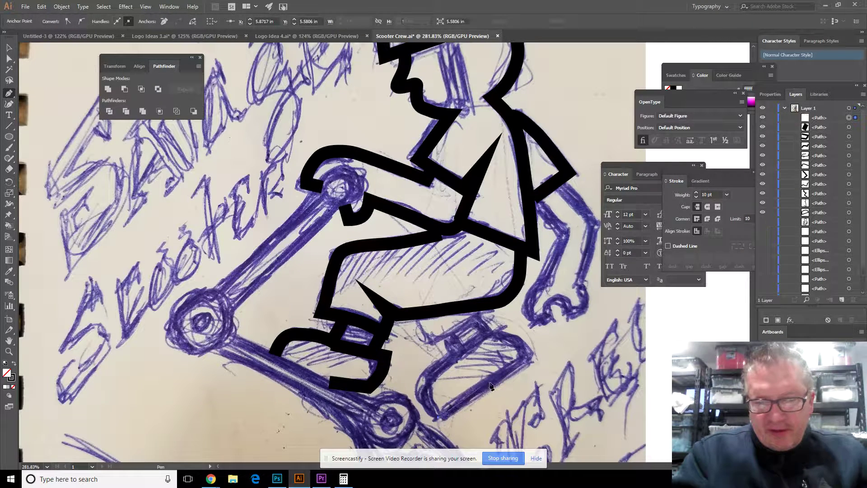
# Step: Draw and close the rear shoe outline with a sharp bottom-left corner
pyautogui.click(529, 357)
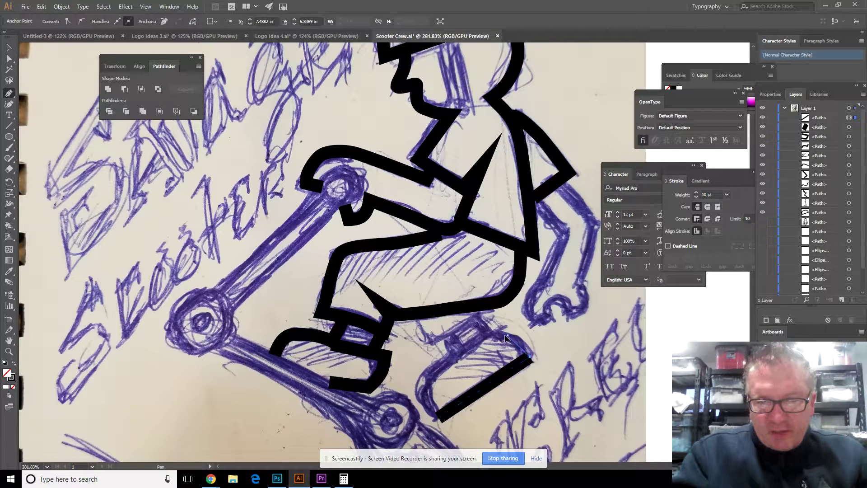
pyautogui.moveTo(493, 332)
pyautogui.mouseDown()
pyautogui.moveTo(429, 396)
pyautogui.moveTo(440, 423)
pyautogui.mouseUp()
pyautogui.keyDown('ctrl'); pyautogui.click(475, 346); pyautogui.keyUp('ctrl')
pyautogui.click(438, 419)
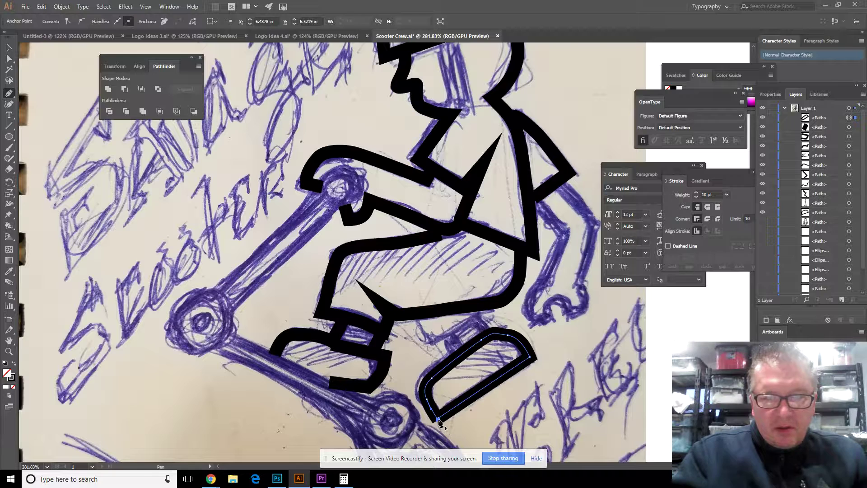
pyautogui.click(439, 421)
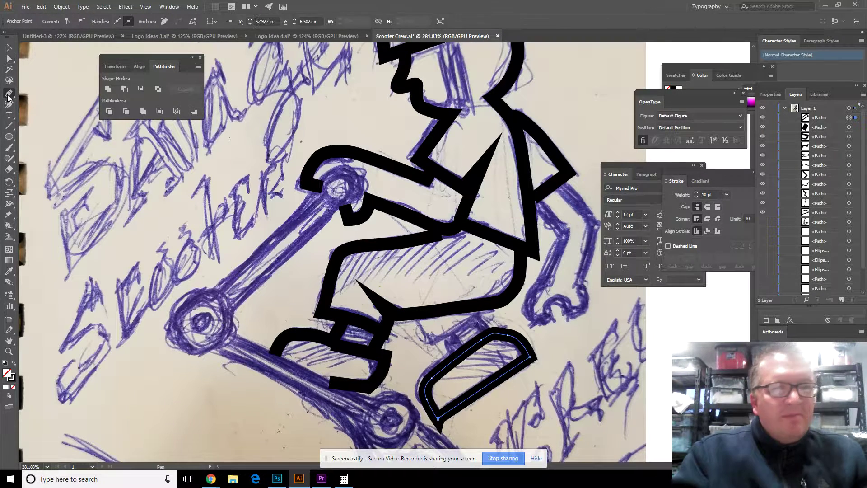
# Step: Draw the rear ankle stroke from above the shoe up toward the thigh
pyautogui.click(416, 318)
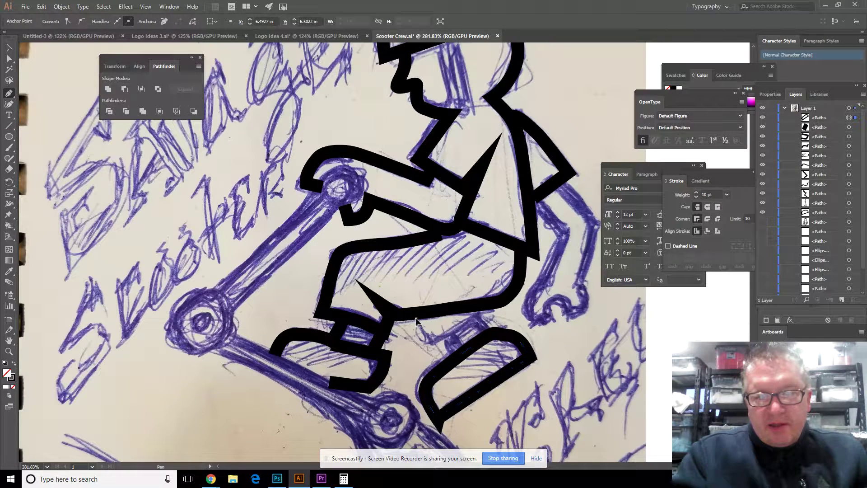
pyautogui.click(432, 345)
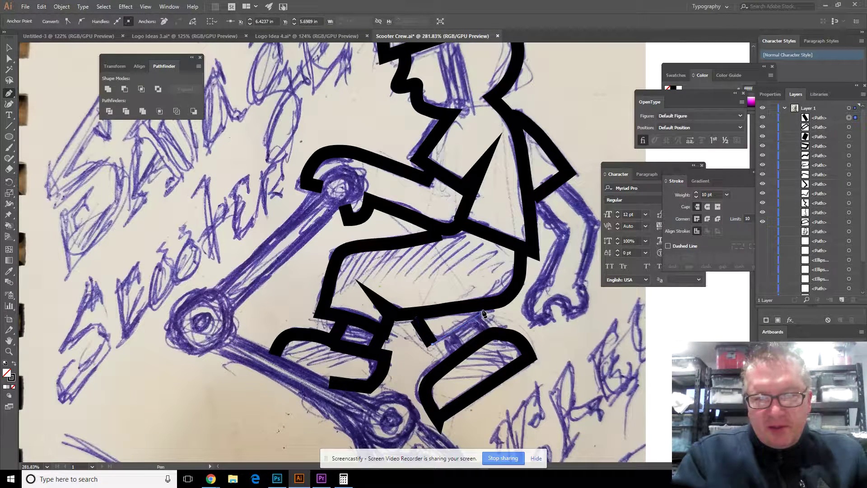
pyautogui.click(480, 309)
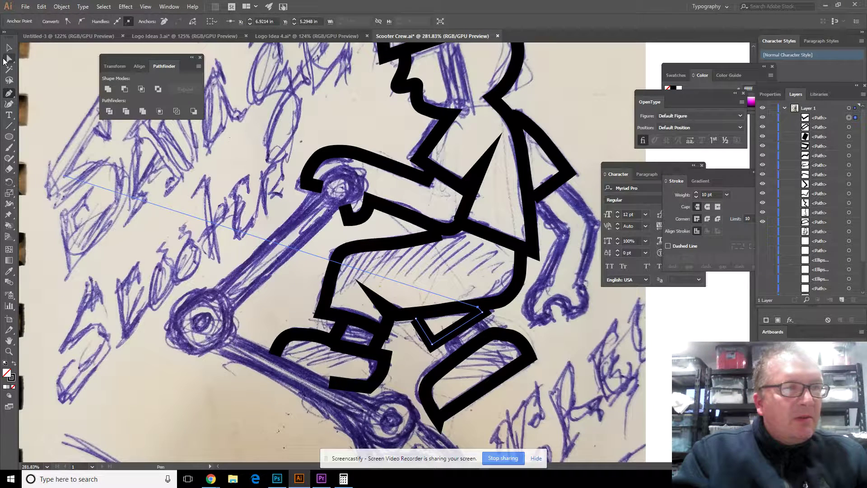
pyautogui.click(9, 93)
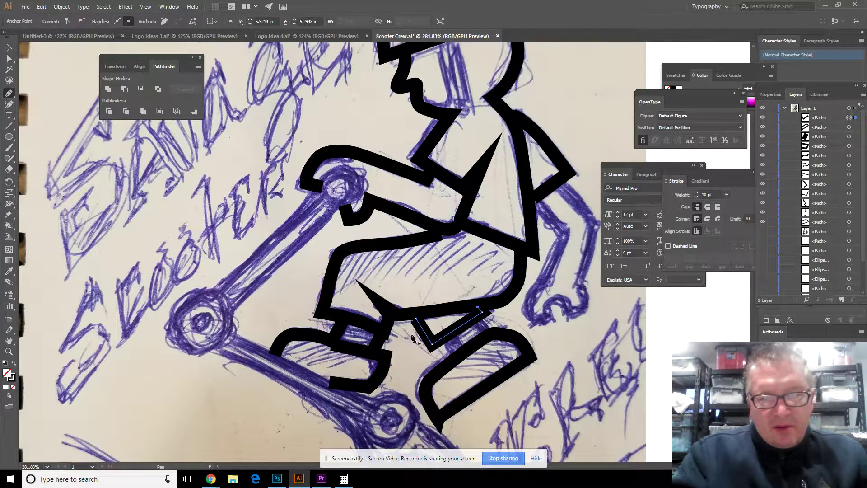
# Step: Add two short strap lines across the rear ankle
pyautogui.click(448, 340)
pyautogui.click(456, 353)
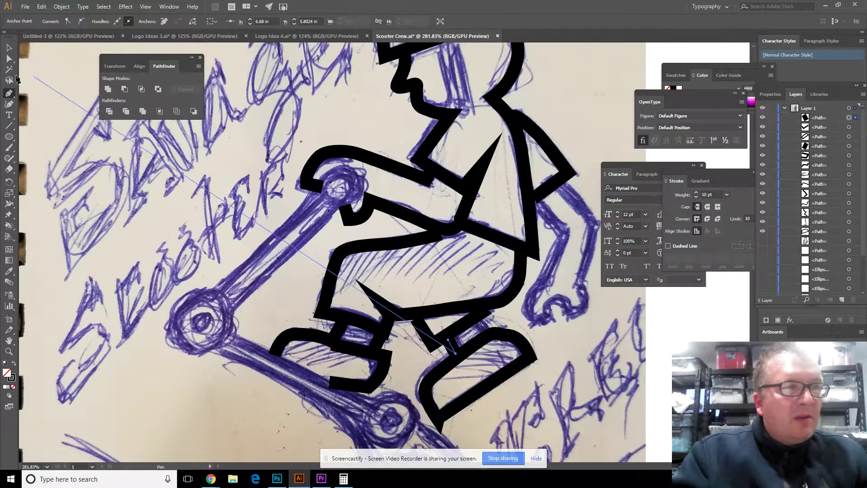
pyautogui.click(9, 93)
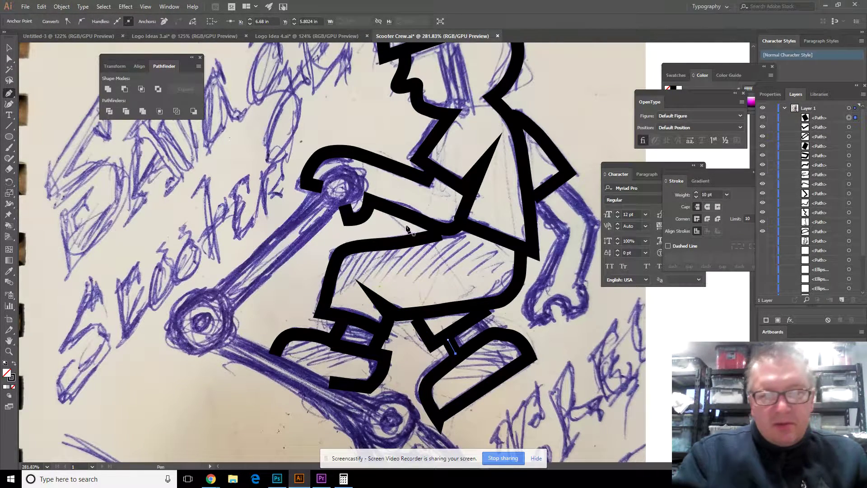
pyautogui.click(477, 322)
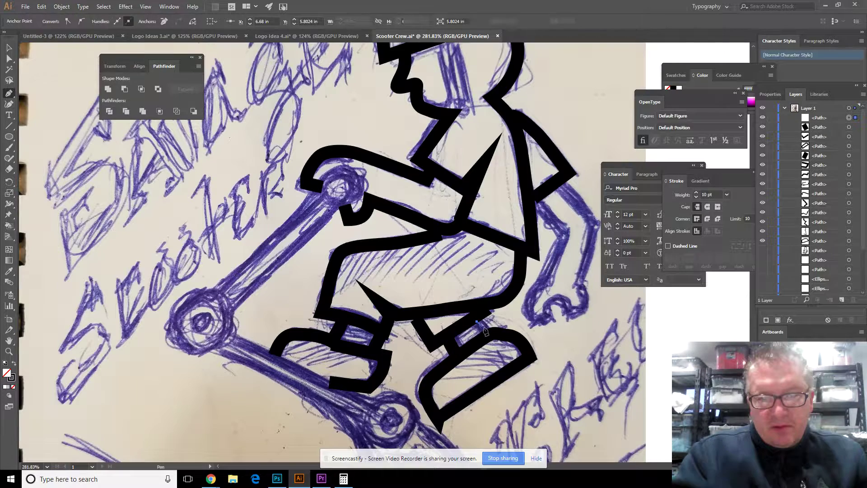
pyautogui.click(486, 335)
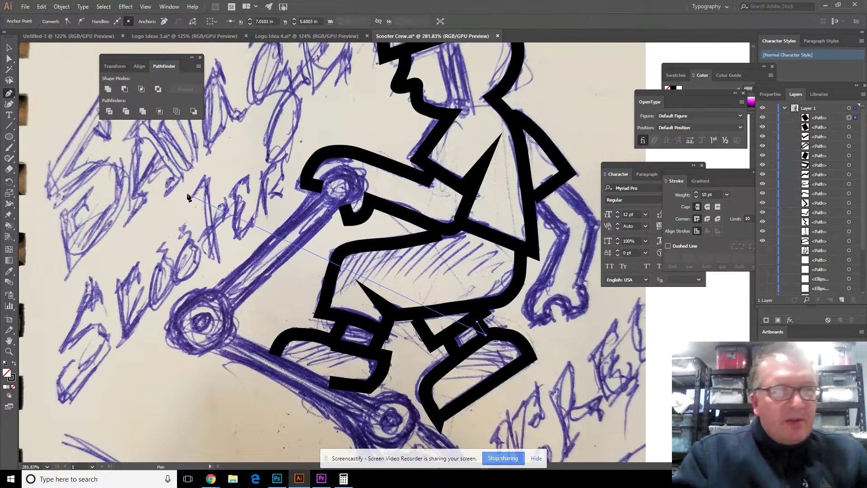
pyautogui.click(8, 92)
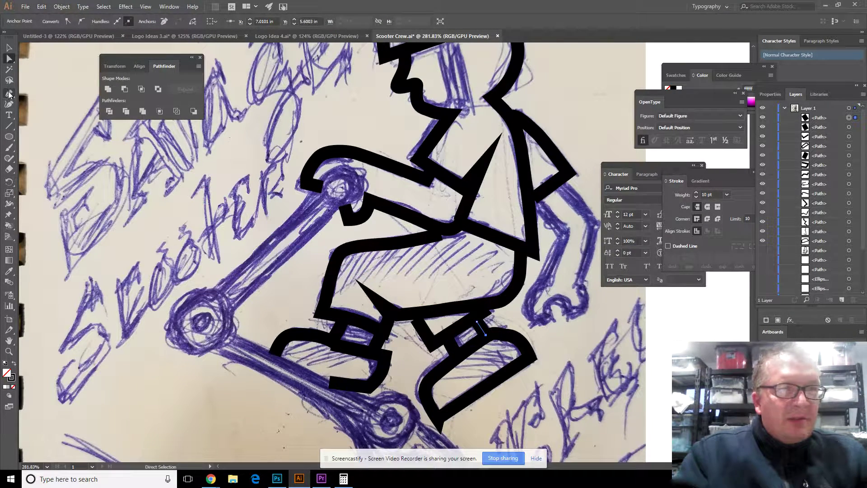
# Step: Trace the rear arm from the shoulder down the forearm to the wrist and hand
pyautogui.click(537, 207)
pyautogui.click(566, 236)
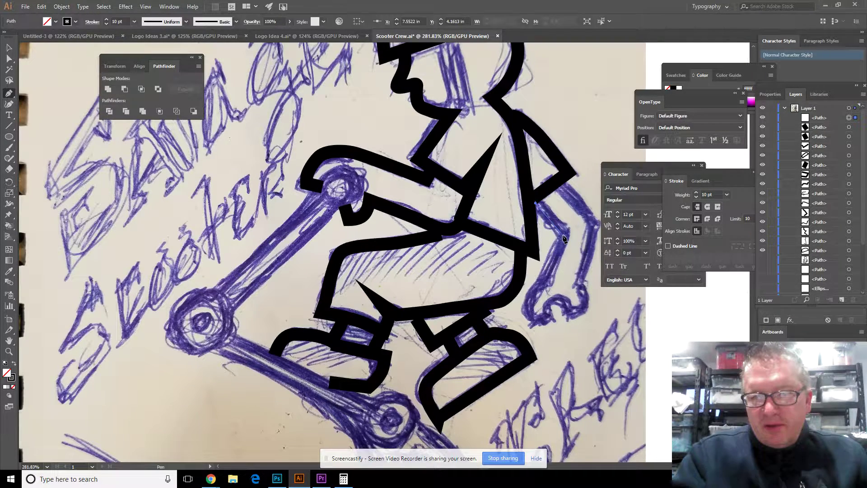
pyautogui.click(547, 281)
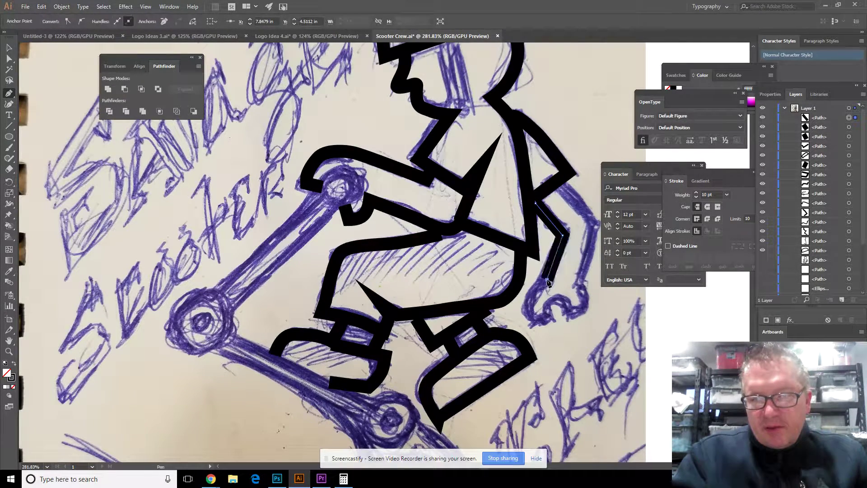
pyautogui.moveTo(529, 292); pyautogui.dragTo(535, 325)
pyautogui.keyDown('ctrl'); pyautogui.click(537, 327); pyautogui.keyUp('ctrl')
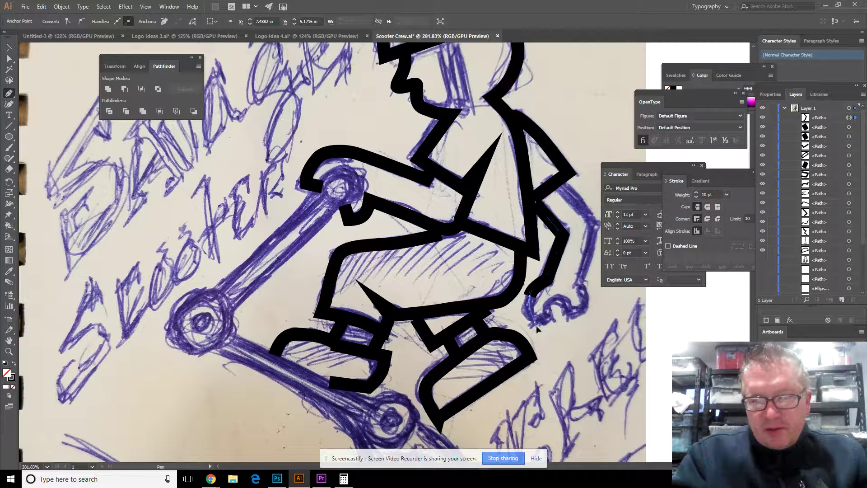
pyautogui.keyDown('ctrl'); pyautogui.click(541, 328); pyautogui.keyUp('ctrl')
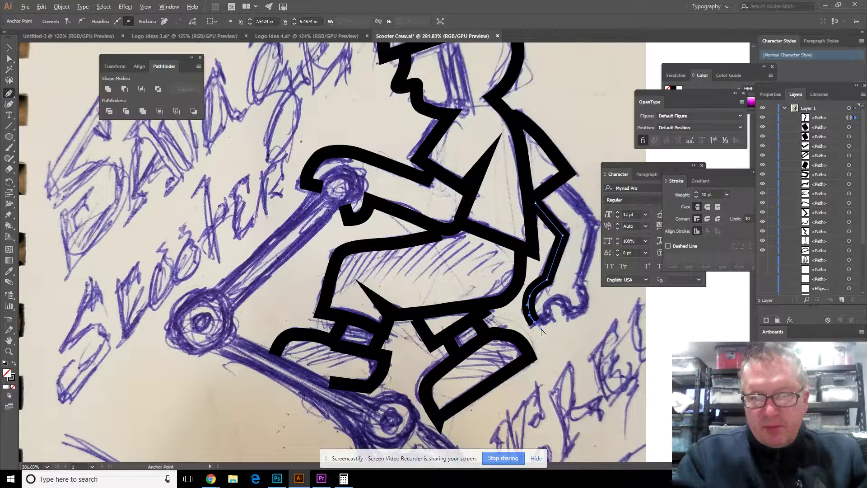
pyautogui.keyDown('ctrl'); pyautogui.click(542, 327); pyautogui.keyUp('ctrl')
pyautogui.click(551, 319)
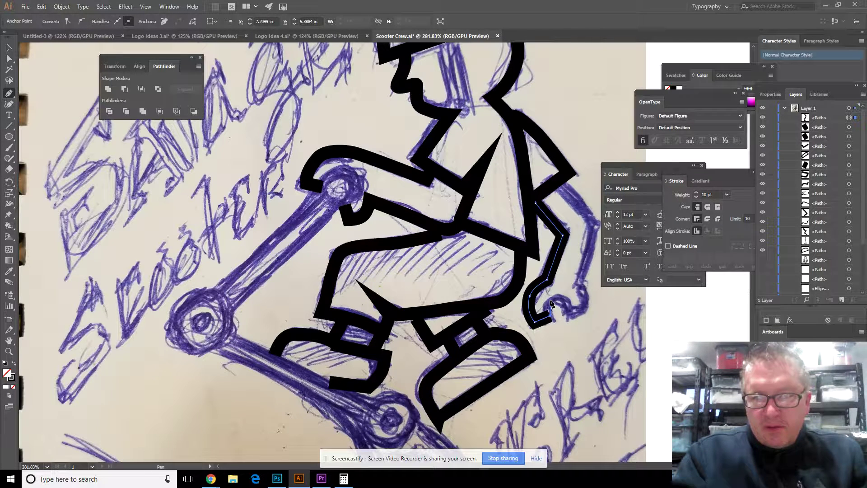
pyautogui.click(556, 301)
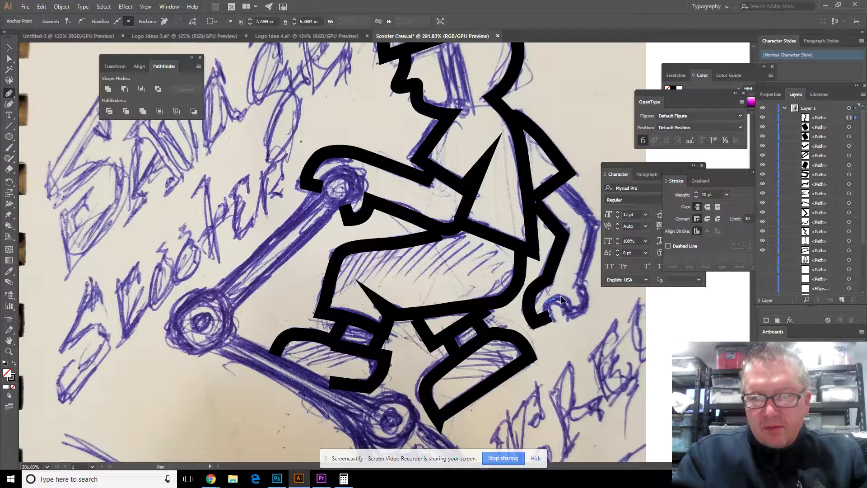
pyautogui.click(563, 299)
# Step: Outline the hand's hooked curl and run the back of the arm up to the shoulder
pyautogui.click(570, 305)
pyautogui.click(571, 309)
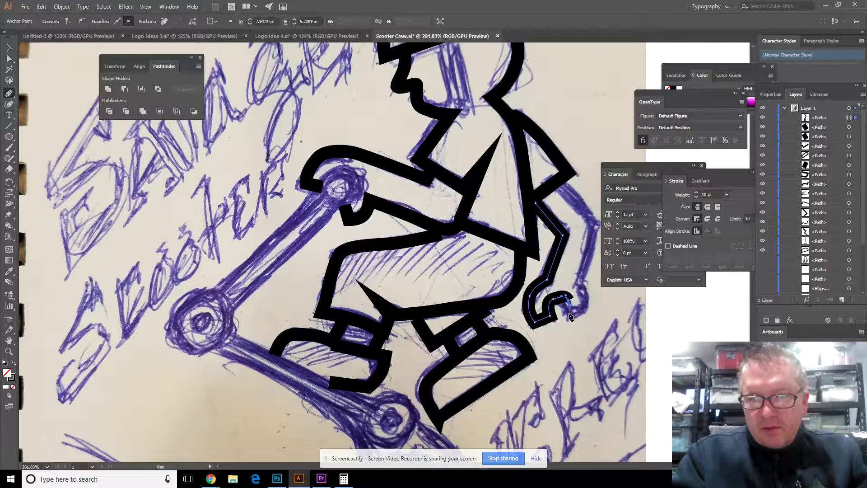
pyautogui.click(570, 315)
pyautogui.click(584, 322)
pyautogui.keyDown('ctrl'); pyautogui.click(586, 296); pyautogui.keyUp('ctrl')
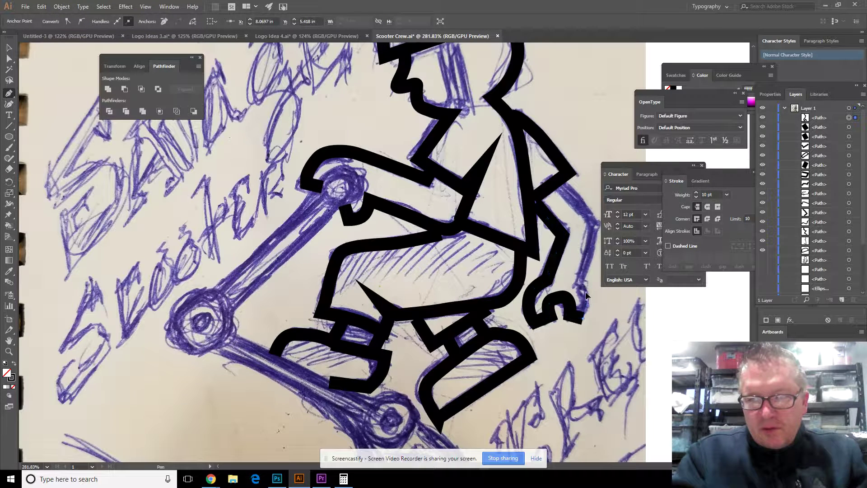
pyautogui.click(584, 285)
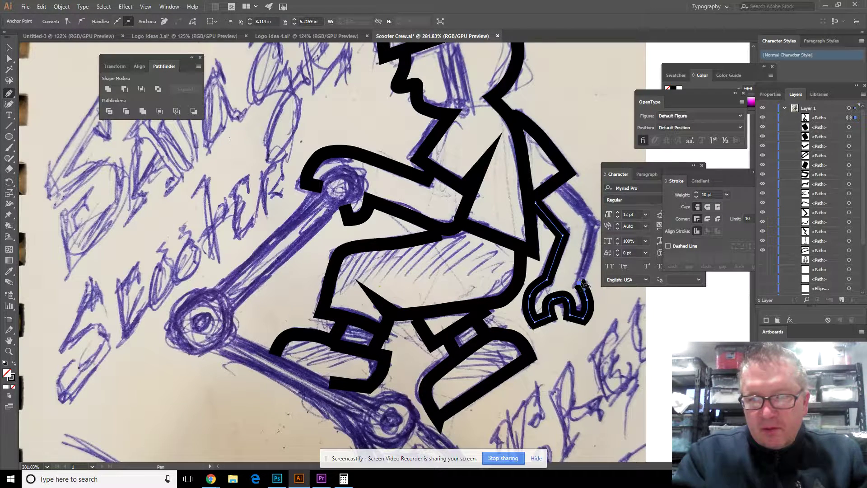
pyautogui.click(595, 233)
pyautogui.keyDown('ctrl'); pyautogui.click(590, 218); pyautogui.keyUp('ctrl')
pyautogui.keyDown('ctrl'); pyautogui.click(589, 216); pyautogui.keyUp('ctrl')
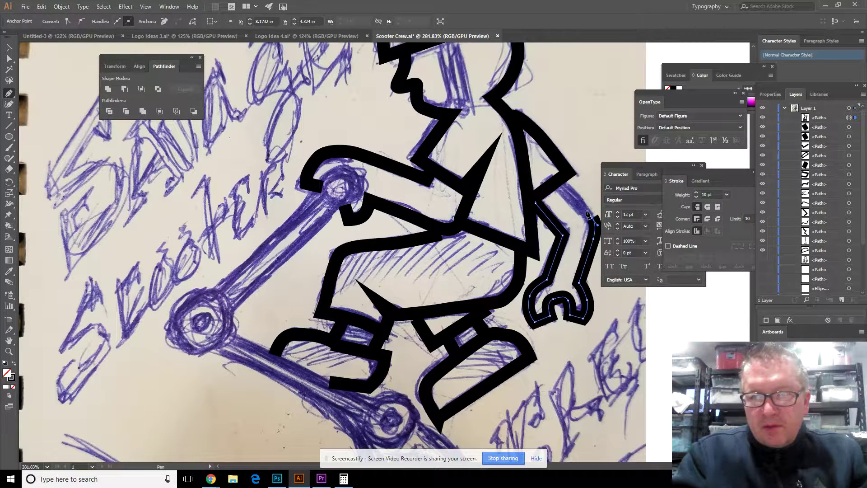
pyautogui.click(561, 181)
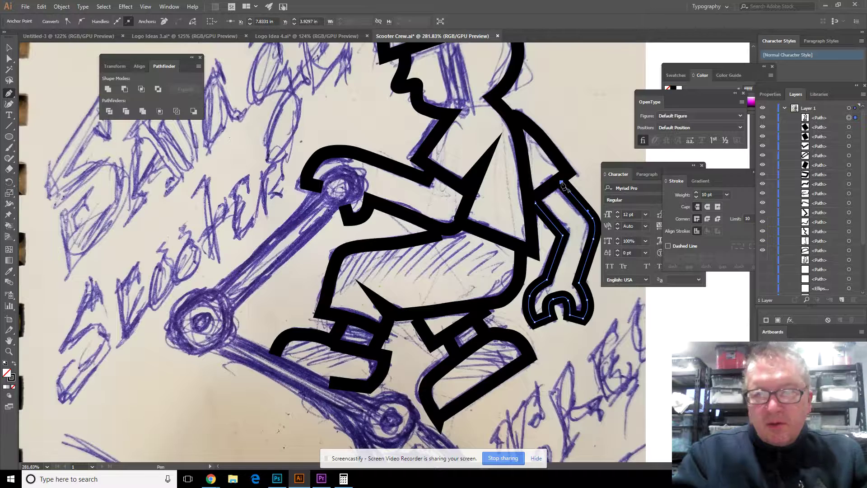
pyautogui.click(9, 58)
pyautogui.click(9, 93)
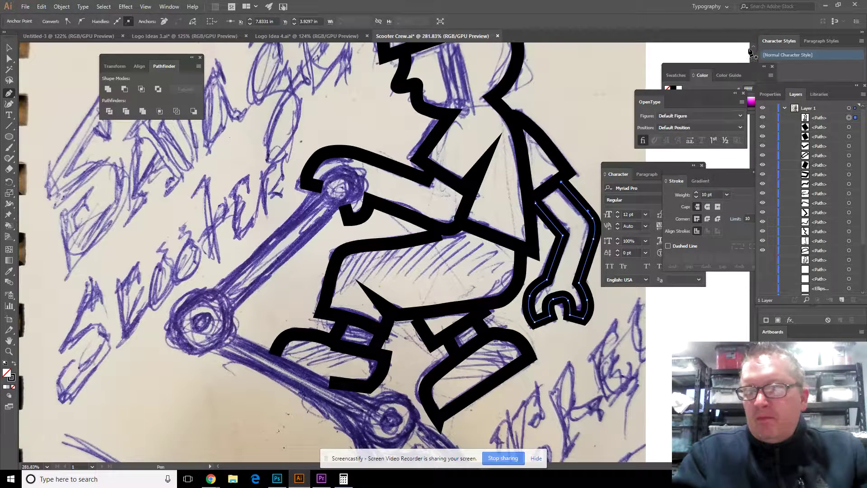
pyautogui.scroll(3, 754, 45)
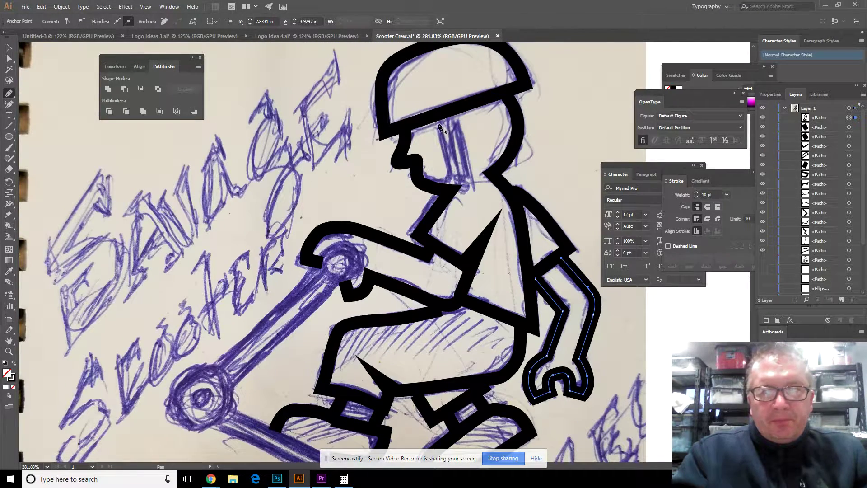
# Step: Draw a four-point chin strap from under the helmet to the neck, then fit the artboard
pyautogui.click(436, 119)
pyautogui.click(453, 189)
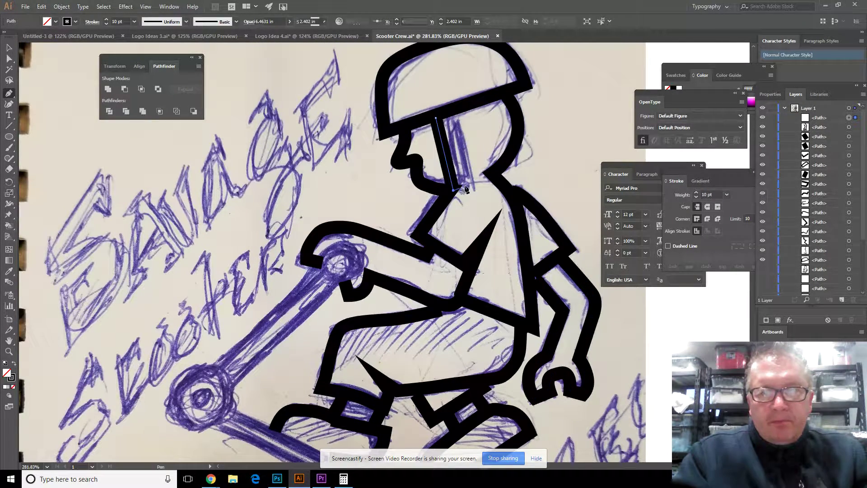
pyautogui.click(468, 185)
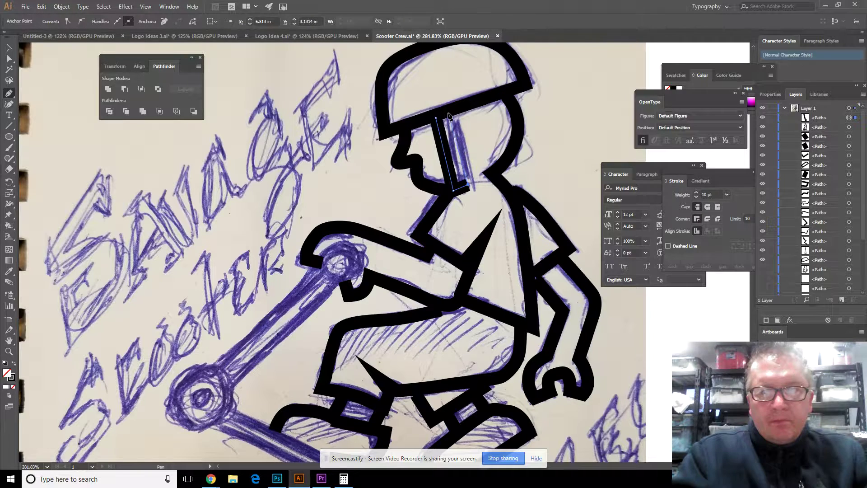
pyautogui.click(448, 114)
pyautogui.click(9, 59)
pyautogui.hotkey('ctrl', '0')
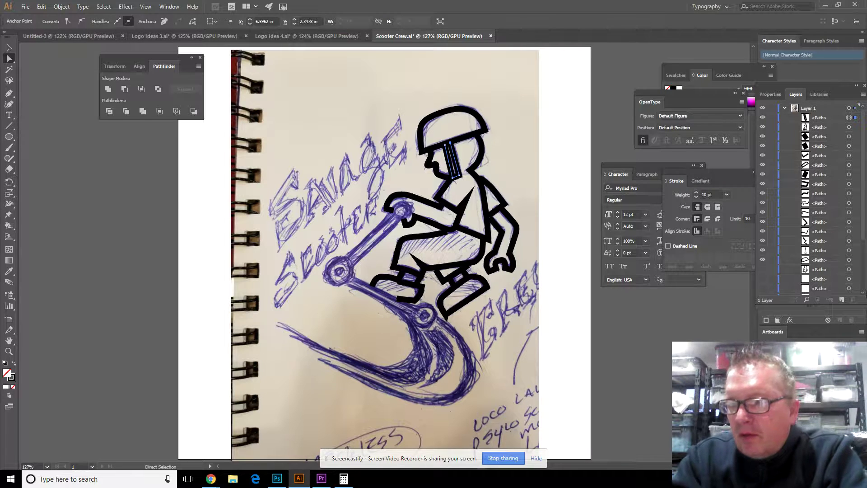
pyautogui.scroll(-5, 769, 280)
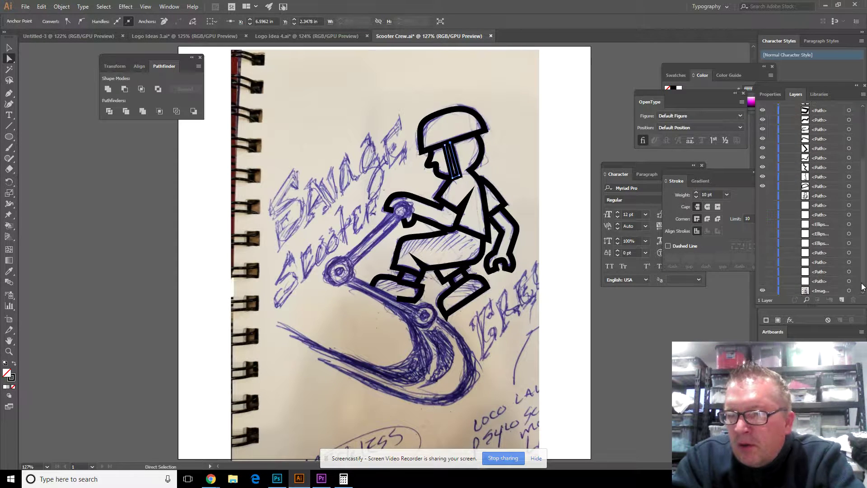
# Step: Hide and reshow the sketch image layer, then zoom into the scooter's front joint
pyautogui.click(763, 290)
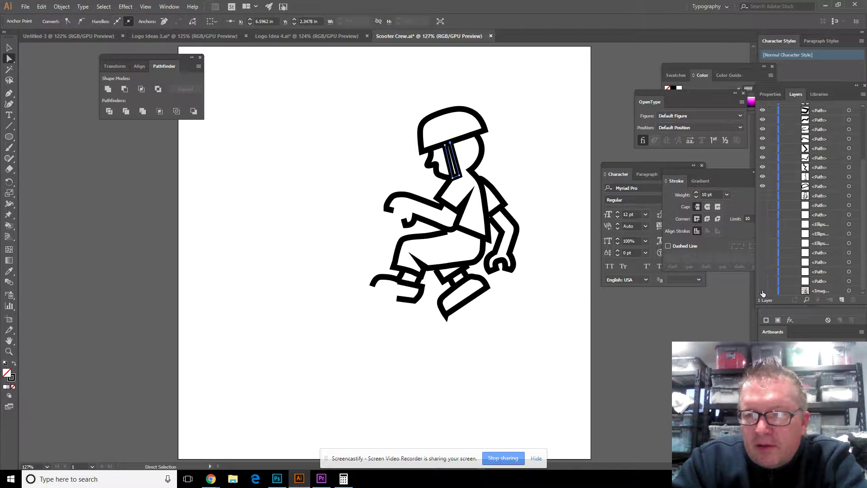
pyautogui.click(763, 291)
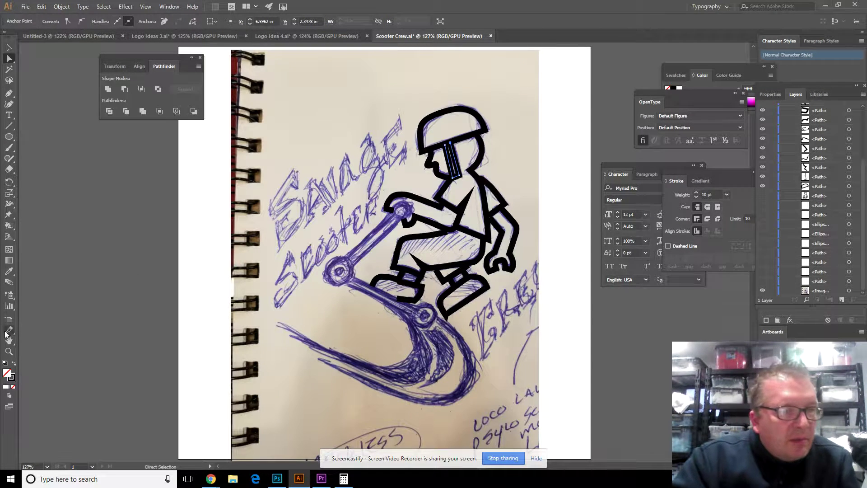
pyautogui.click(8, 351)
pyautogui.moveTo(373, 262); pyautogui.dragTo(473, 311)
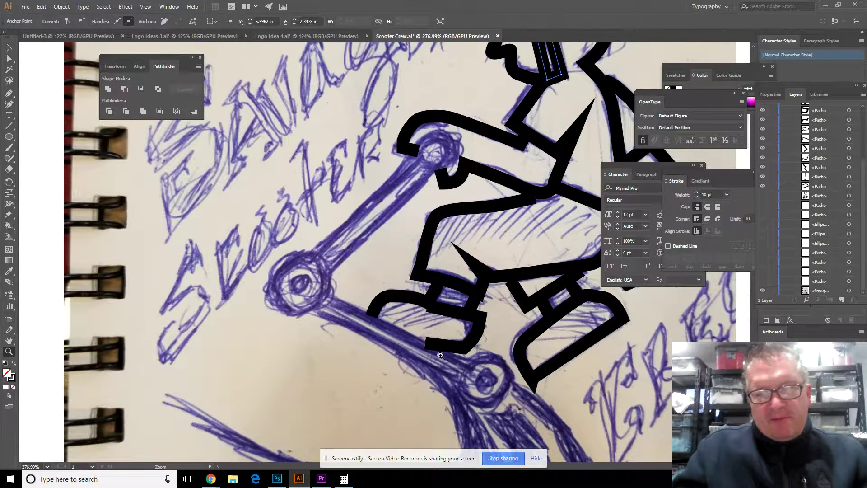
# Step: Draw a circle over the wheel hub and duplicate it into a smaller inner ring
pyautogui.click(9, 137)
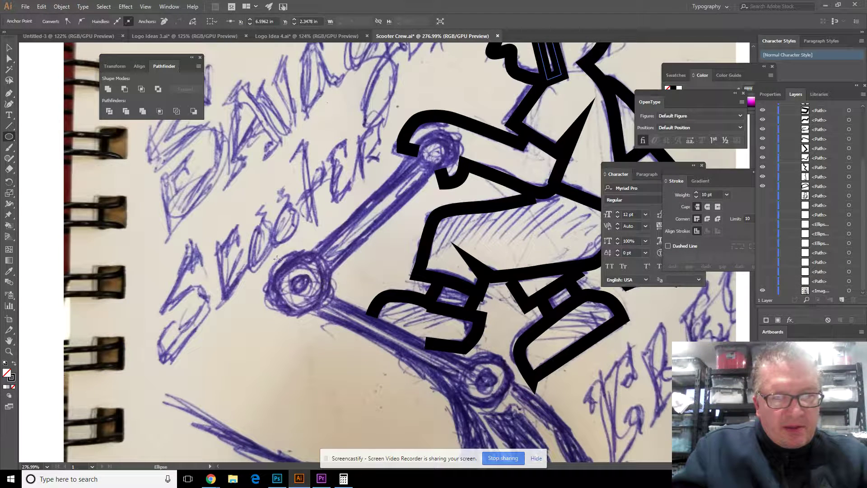
pyautogui.moveTo(304, 284); pyautogui.dragTo(321, 310)
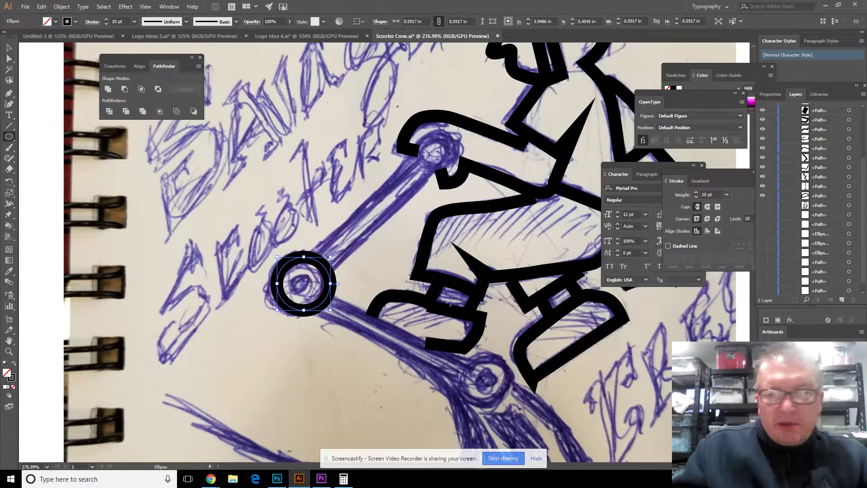
pyautogui.scroll(10, 866, 160)
pyautogui.click(844, 118)
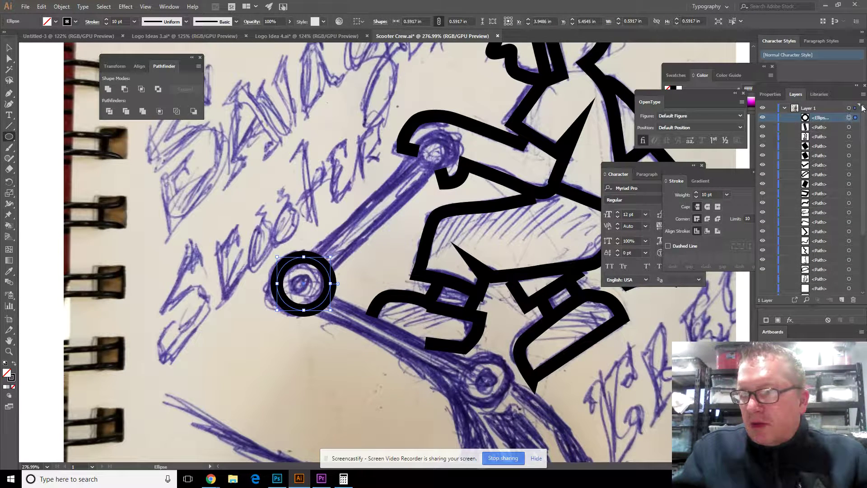
pyautogui.click(863, 95)
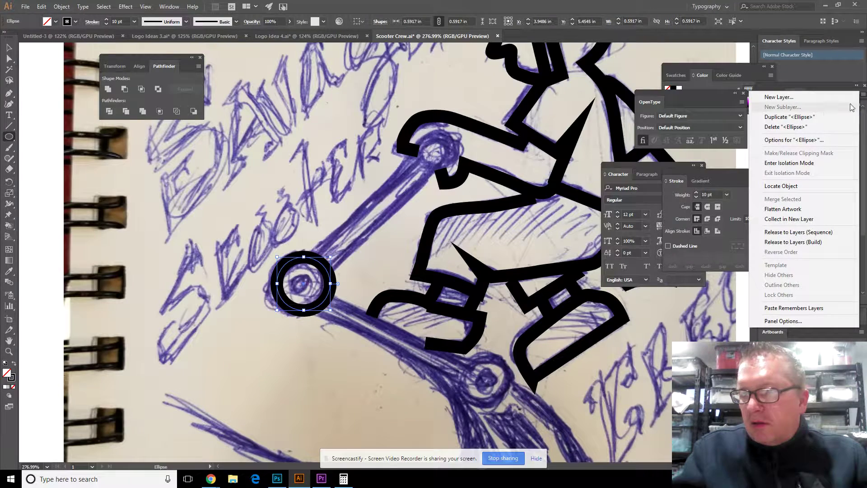
pyautogui.click(809, 117)
pyautogui.click(829, 118)
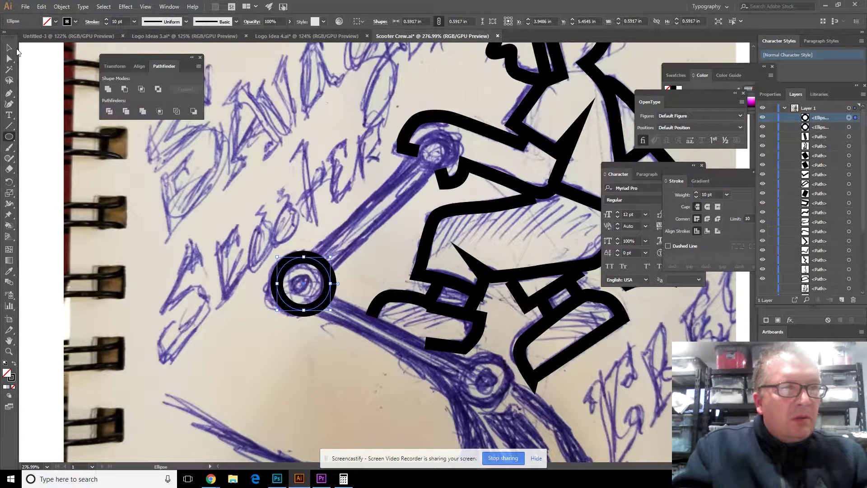
pyautogui.click(9, 48)
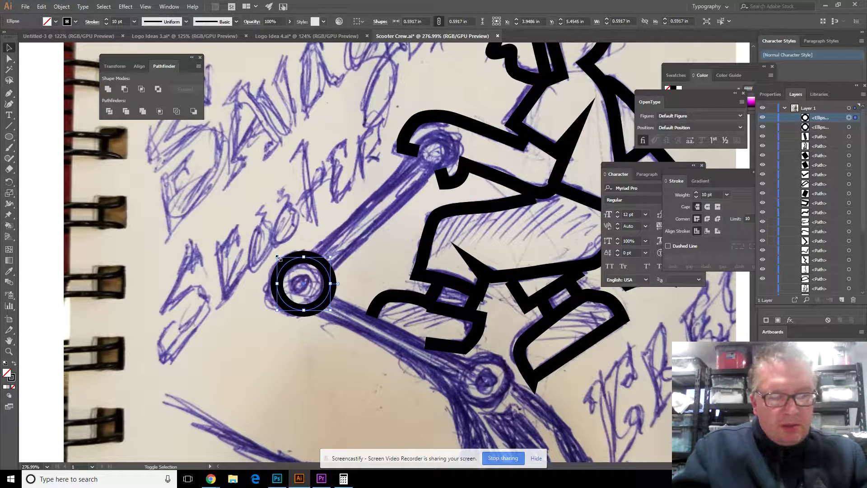
pyautogui.moveTo(279, 258); pyautogui.dragTo(299, 279)
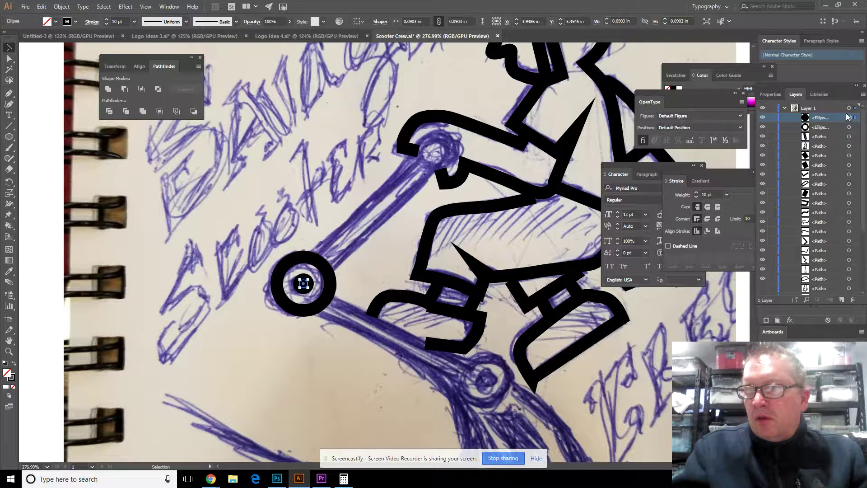
# Step: Duplicate both rings and nudge the copies with Shift+arrow keys onto the rear wheel
pyautogui.keyDown('shift'); pyautogui.click(850, 128); pyautogui.keyUp('shift')
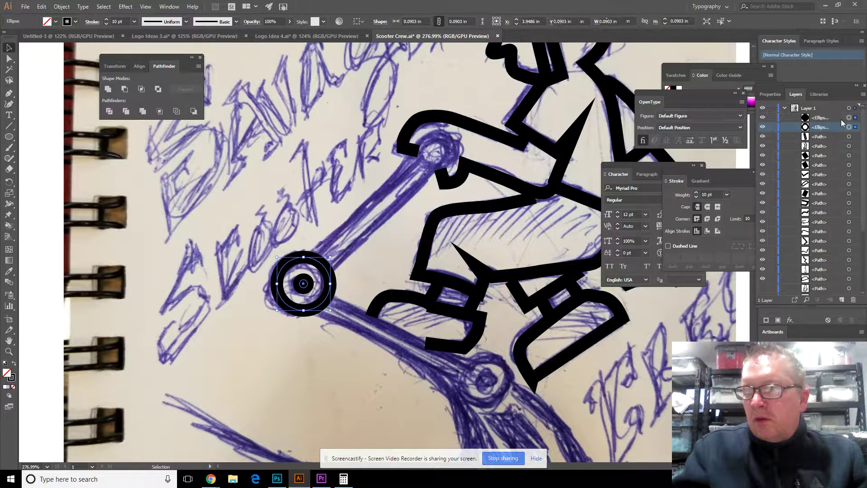
pyautogui.click(863, 97)
pyautogui.click(817, 119)
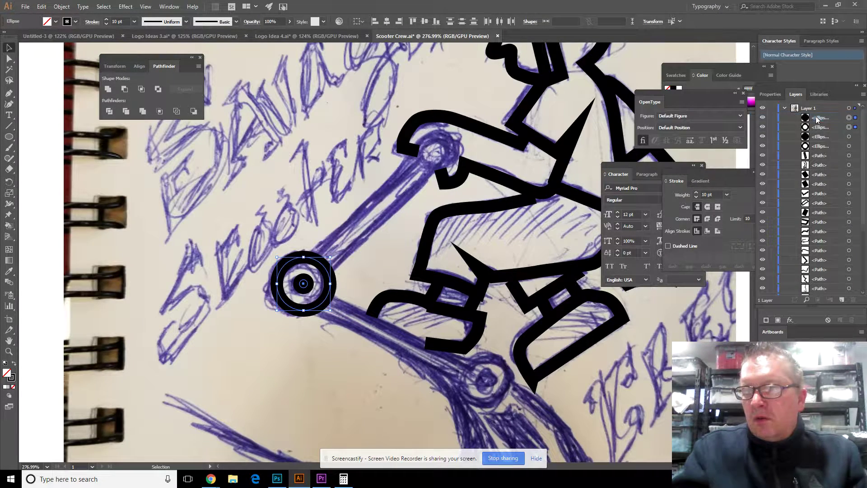
pyautogui.doubleClick(830, 127)
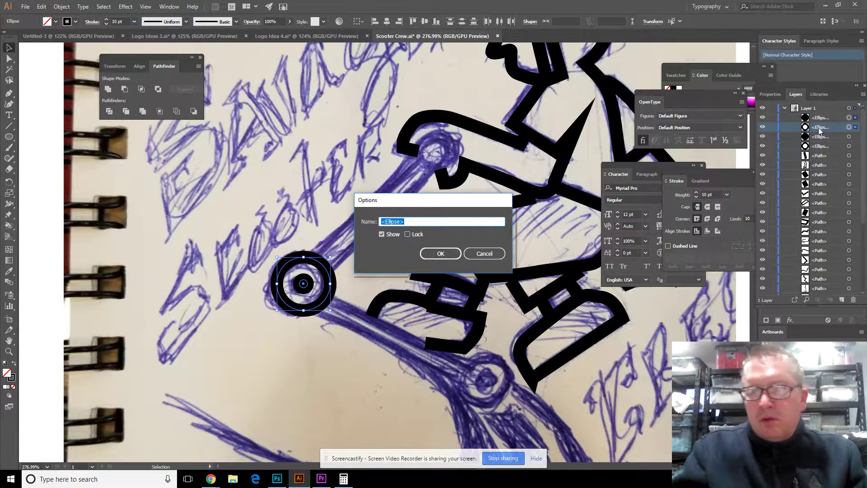
pyautogui.click(483, 254)
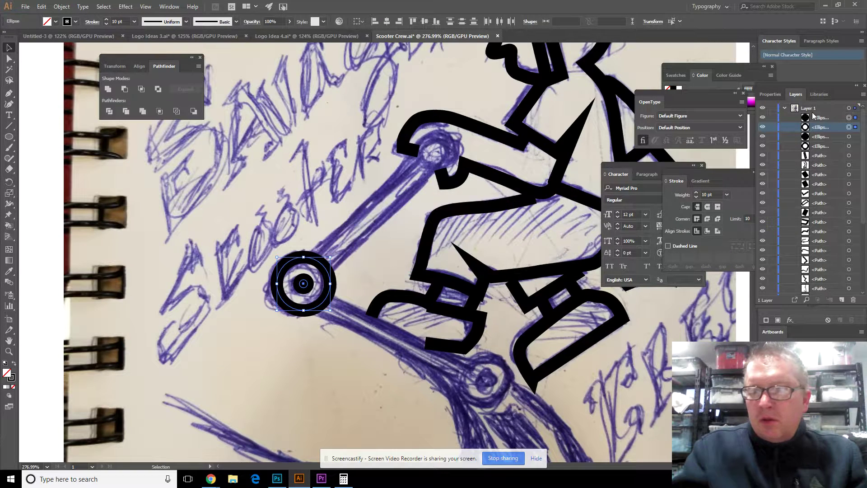
pyautogui.keyDown('shift'); pyautogui.click(823, 118); pyautogui.keyUp('shift')
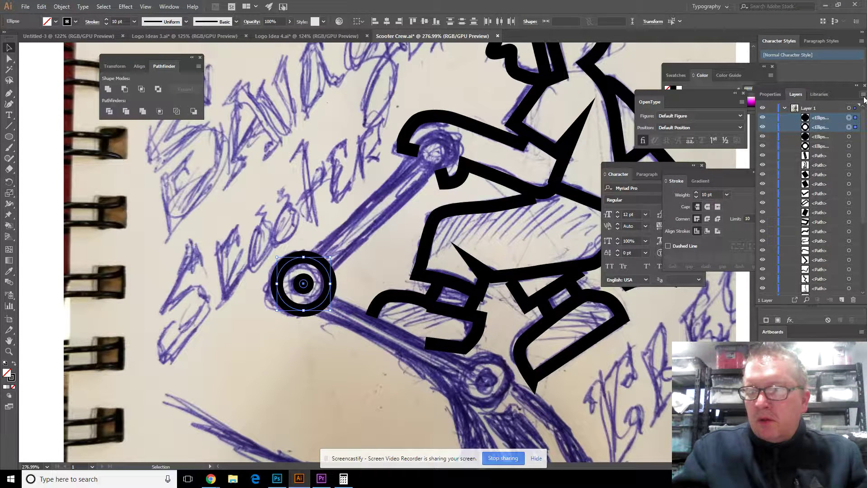
pyautogui.hotkey('shift', 'Right')
pyautogui.hotkey('shift', 'Right')
pyautogui.hotkey('shift', 'Right')
pyautogui.hotkey('shift', 'Down')
pyautogui.hotkey('shift', 'Down')
pyautogui.hotkey('shift', 'Down')
pyautogui.hotkey('shift', 'Right')
pyautogui.hotkey('shift', 'Right')
pyautogui.hotkey('shift', 'Right')
pyautogui.hotkey('shift', 'Right')
pyautogui.hotkey('shift', 'Right')
pyautogui.hotkey('shift', 'Down')
pyautogui.hotkey('shift', 'Down')
pyautogui.hotkey('shift', 'Right')
pyautogui.hotkey('shift', 'Right')
pyautogui.hotkey('shift', 'Right')
pyautogui.hotkey('shift', 'Right')
pyautogui.hotkey('shift', 'Down')
pyautogui.hotkey('shift', 'Down')
pyautogui.hotkey('shift', 'Down')
pyautogui.hotkey('shift', 'Right')
pyautogui.hotkey('shift', 'Right')
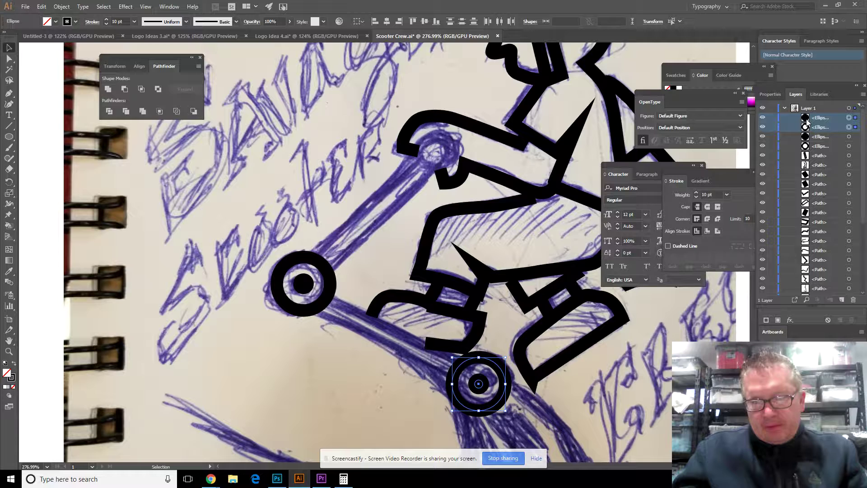
pyautogui.press('Right')
pyautogui.press('Right')
pyautogui.press('Right')
pyautogui.press('Right')
pyautogui.press('Right')
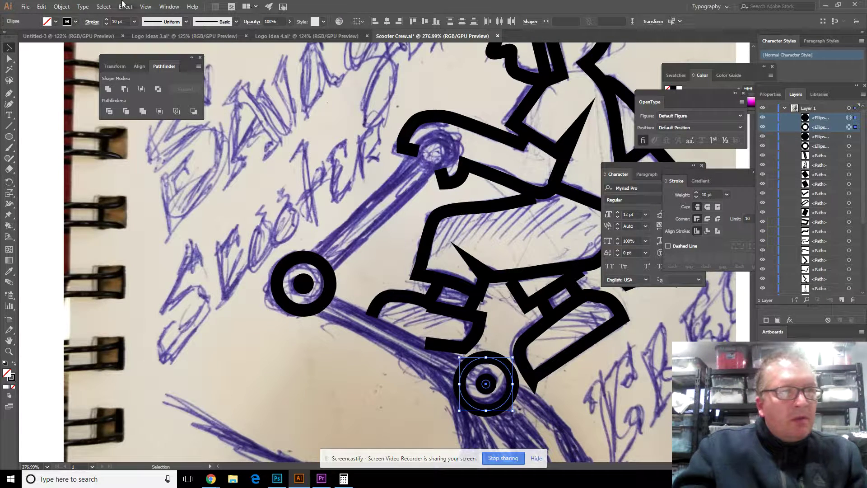
pyautogui.click(9, 94)
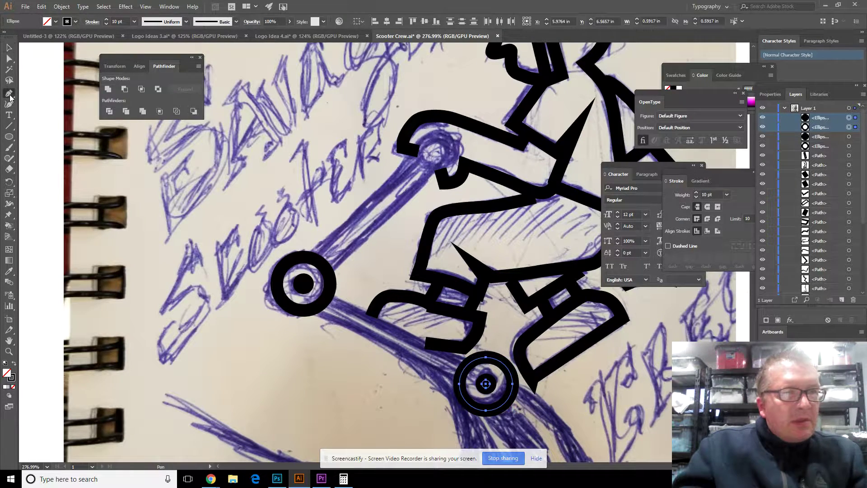
# Step: Draw two parallel deck lines from the front wheel to the rear wheel, adjusting one end point
pyautogui.click(316, 309)
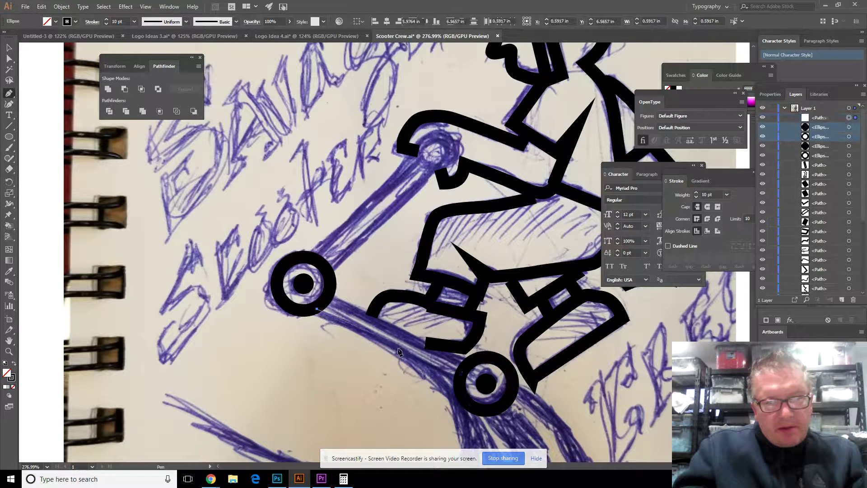
pyautogui.click(457, 380)
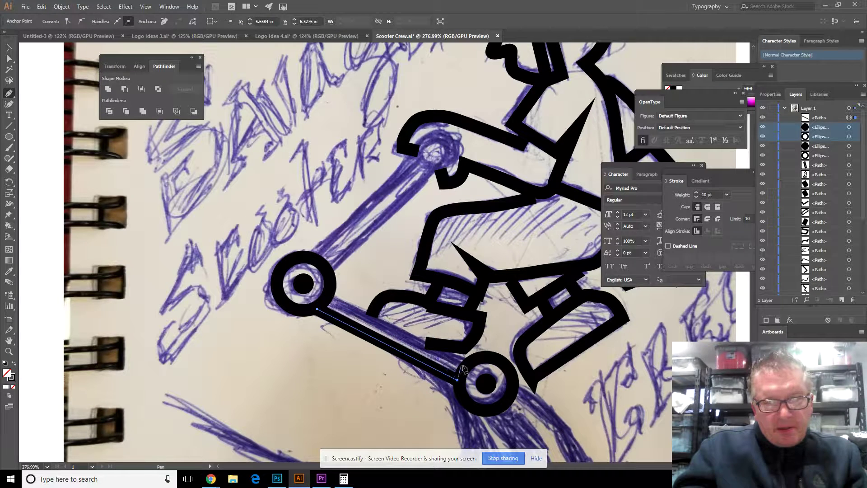
pyautogui.click(9, 58)
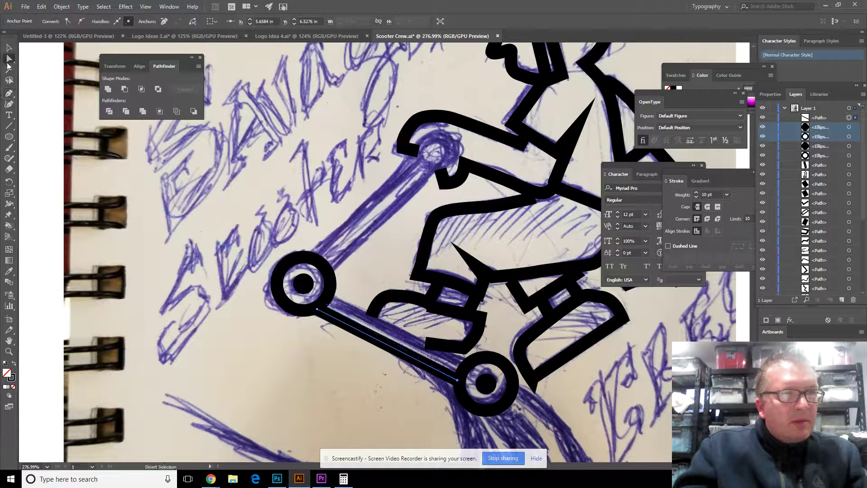
pyautogui.click(9, 94)
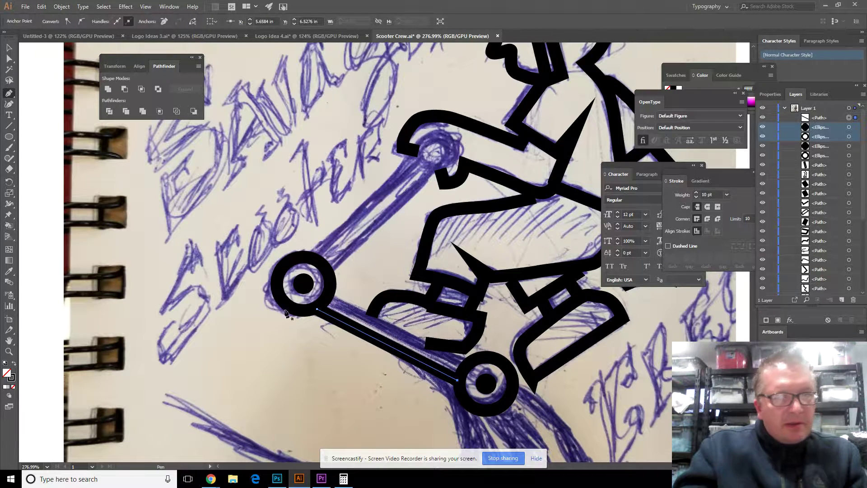
pyautogui.click(330, 300)
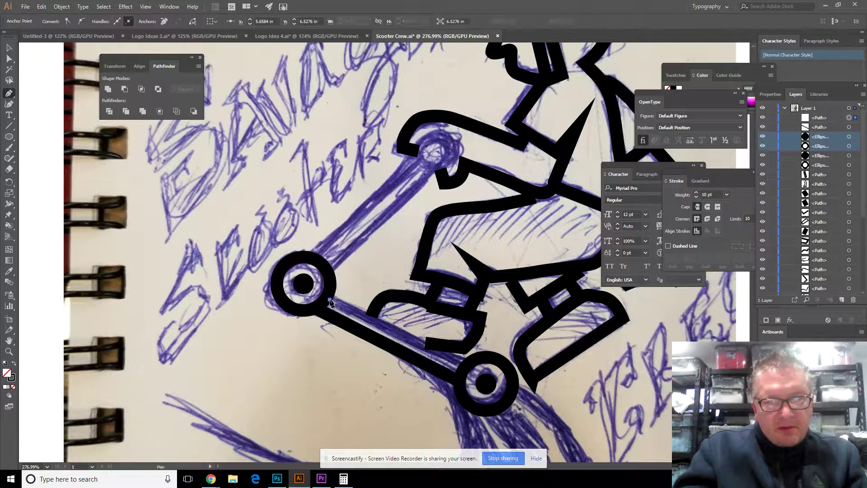
pyautogui.click(463, 366)
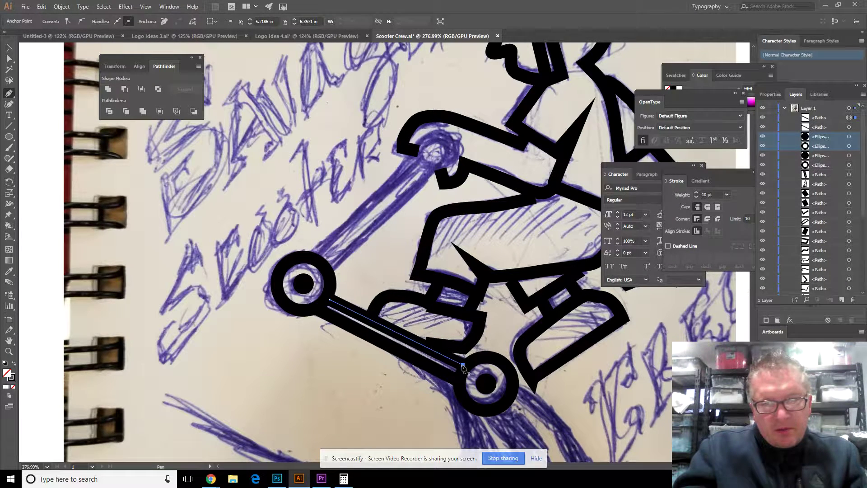
pyautogui.click(13, 62)
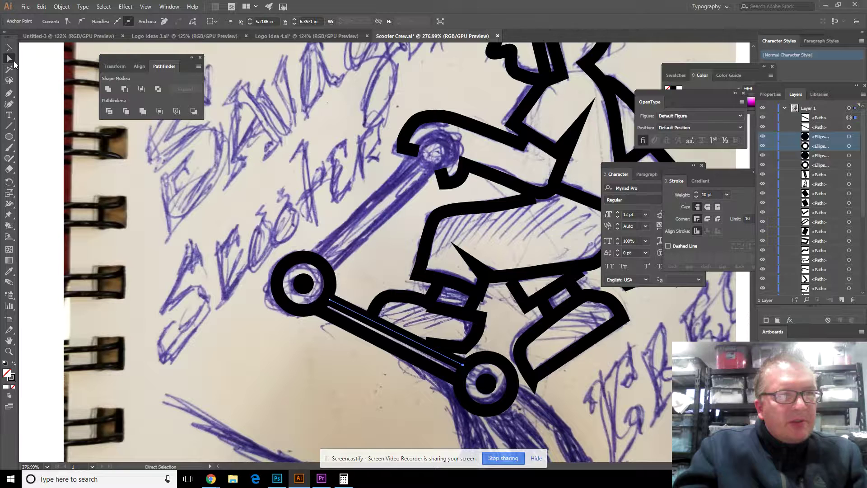
pyautogui.click(330, 300)
pyautogui.moveTo(330, 300); pyautogui.dragTo(330, 298)
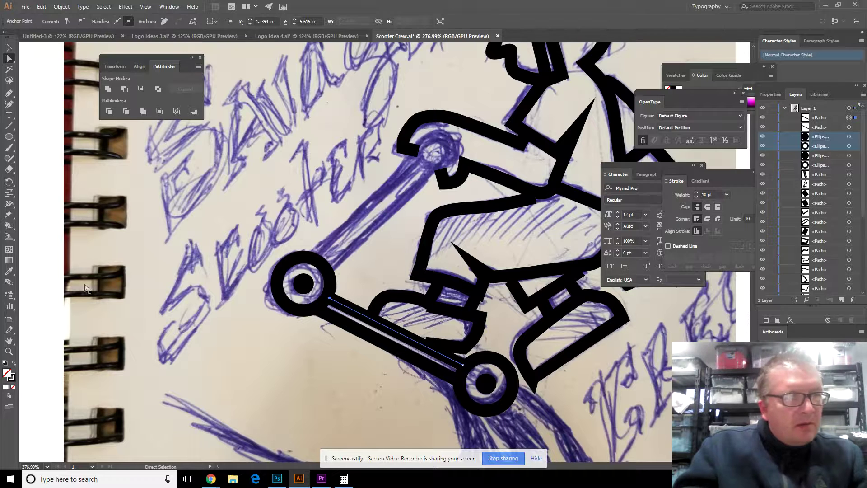
# Step: Draw a circle over the stem's upper joint, shrink it to 0.3309 in, and nudge it left
pyautogui.click(9, 136)
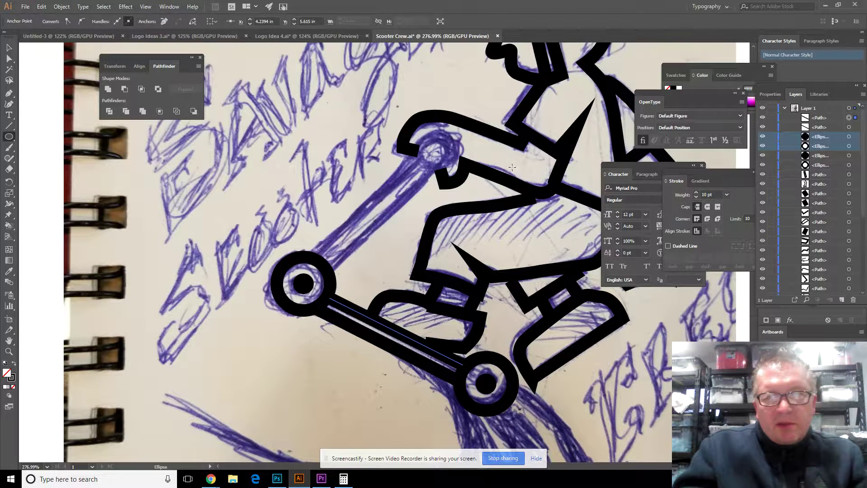
pyautogui.moveTo(421, 131)
pyautogui.mouseDown()
pyautogui.moveTo(446, 167)
pyautogui.moveTo(458, 168)
pyautogui.mouseUp()
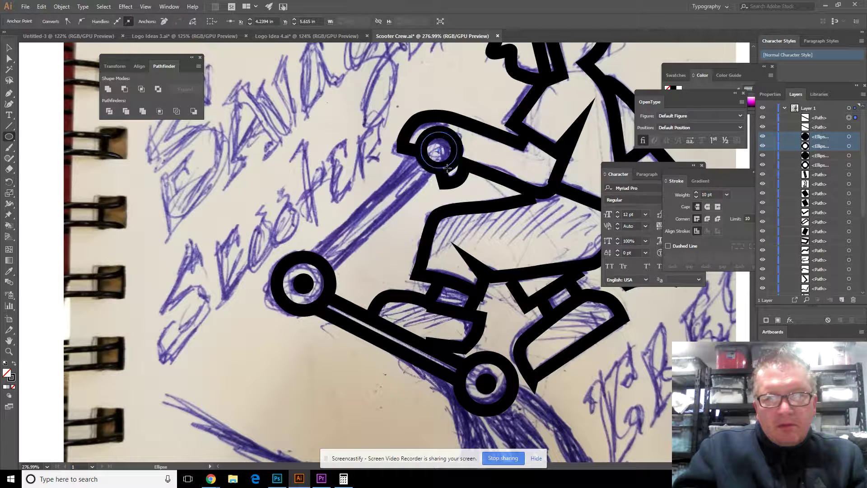
pyautogui.press('v')
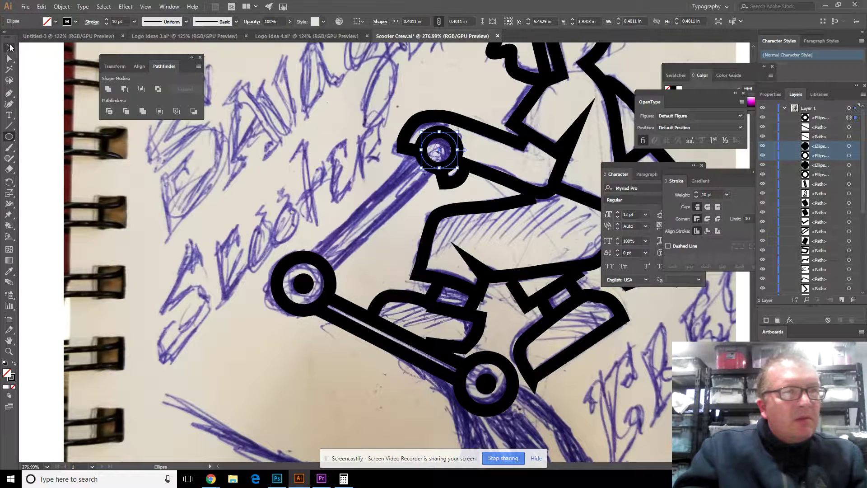
pyautogui.moveTo(457, 168); pyautogui.dragTo(454, 167)
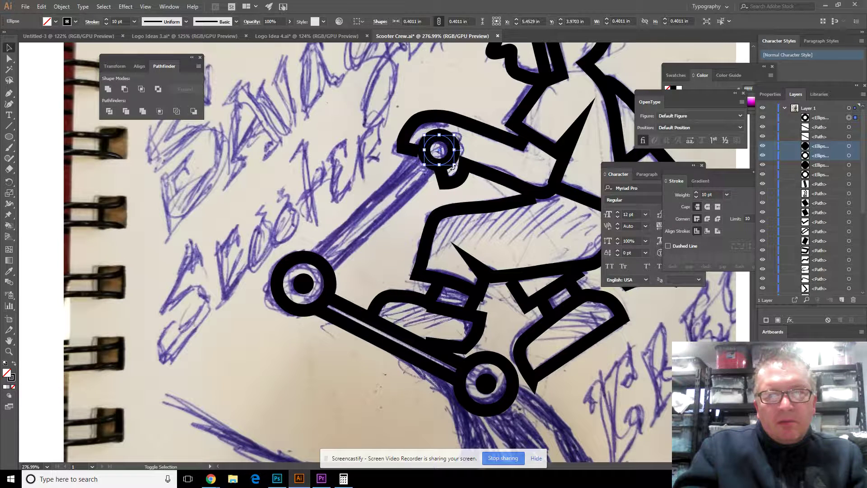
pyautogui.press('Left')
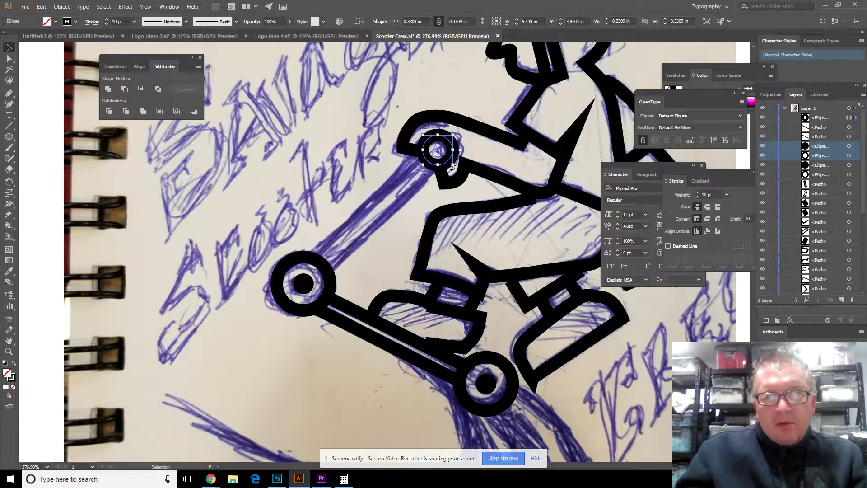
pyautogui.press('Left')
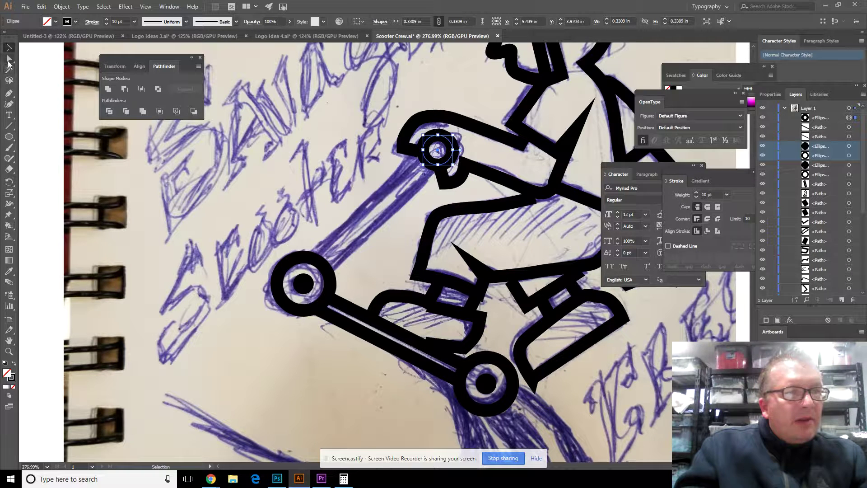
# Step: Draw two parallel stem lines from the front wheel to the top ring, aligning the second beside the first
pyautogui.click(9, 93)
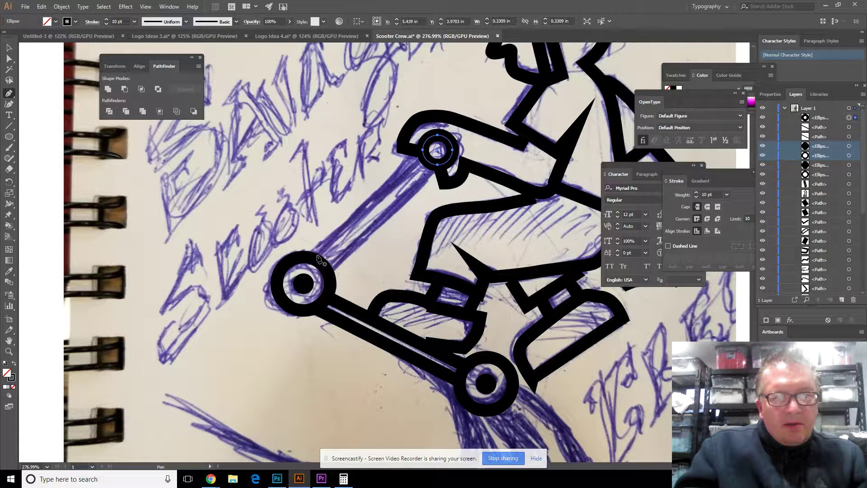
pyautogui.click(312, 254)
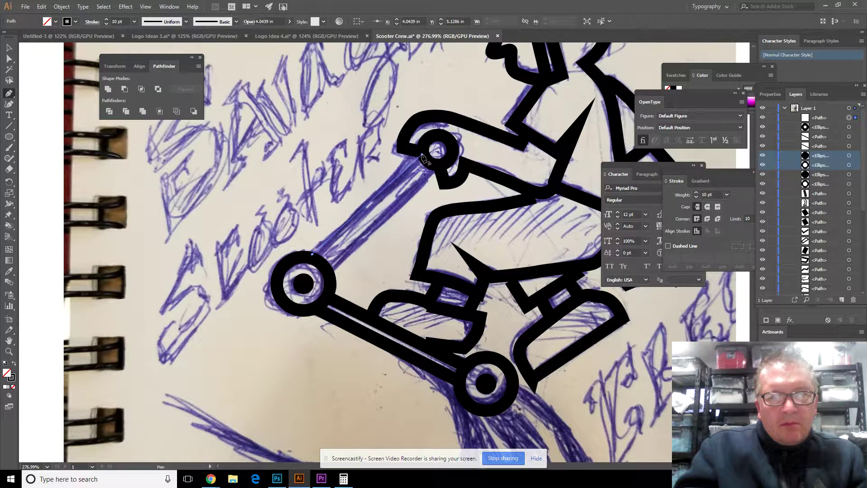
pyautogui.click(422, 154)
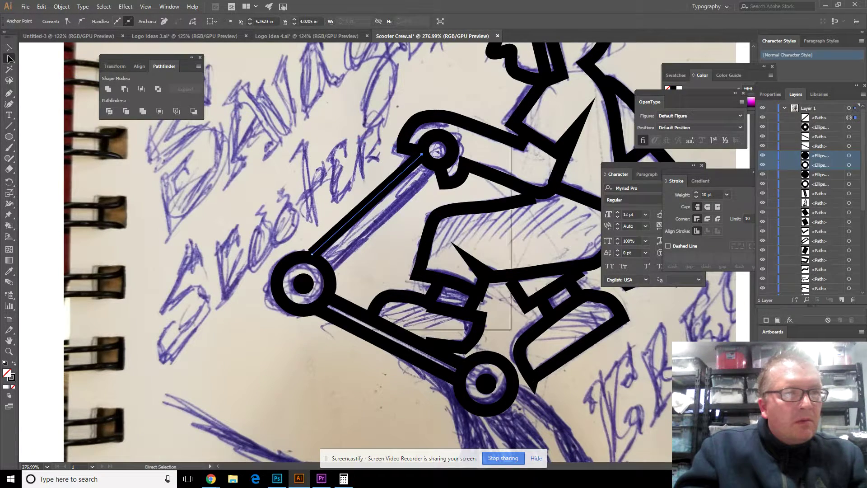
pyautogui.doubleClick(9, 58)
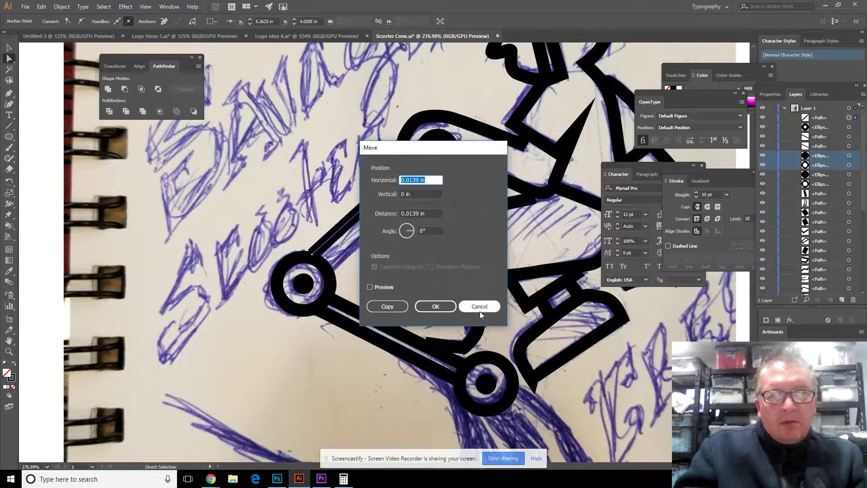
pyautogui.click(479, 308)
pyautogui.click(8, 94)
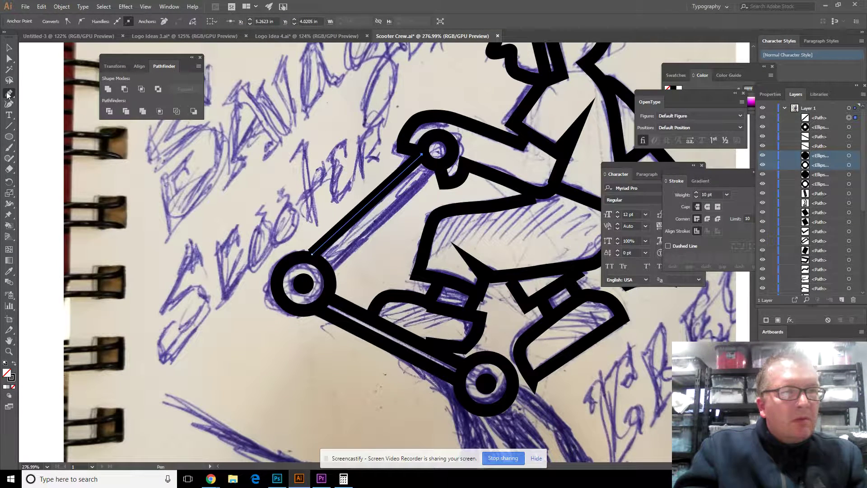
pyautogui.click(326, 267)
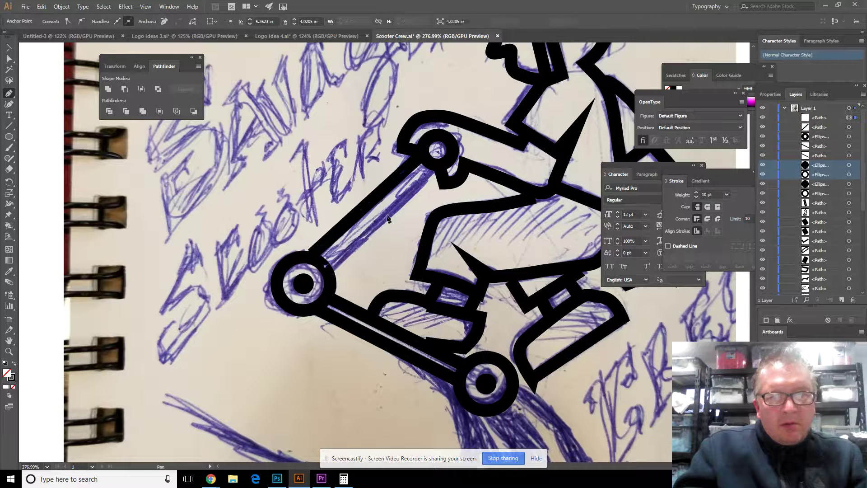
pyautogui.click(432, 167)
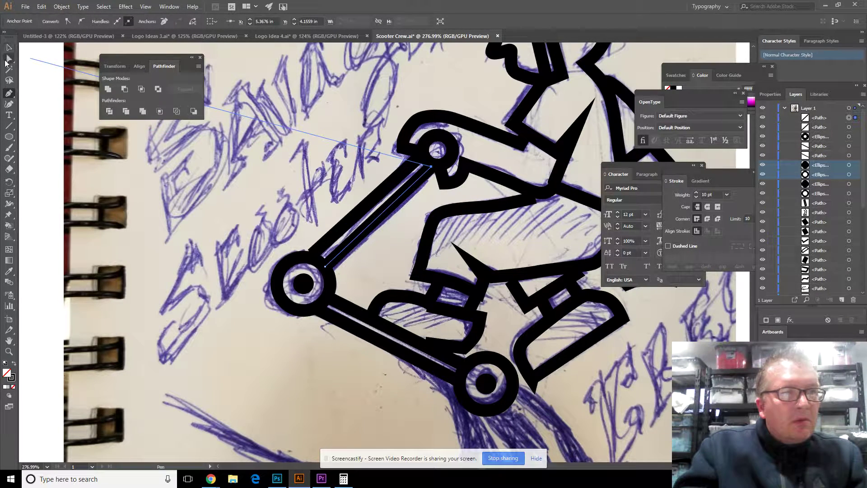
pyautogui.click(7, 59)
pyautogui.moveTo(321, 251); pyautogui.dragTo(312, 260)
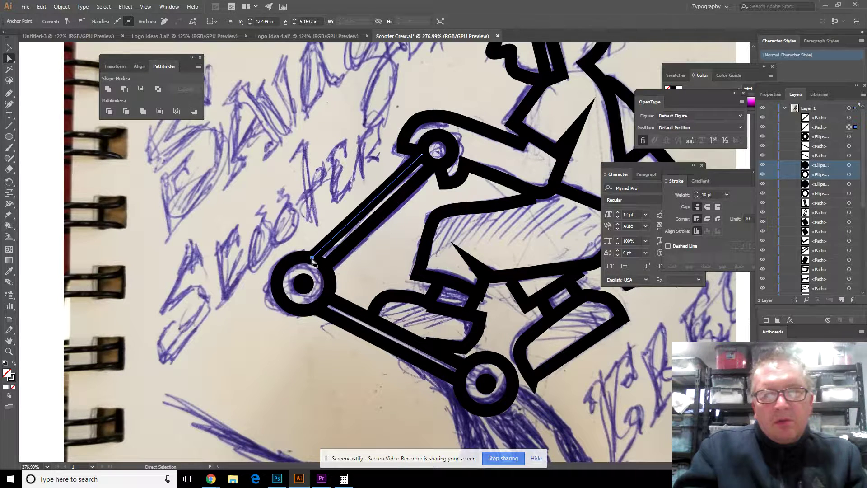
pyautogui.hotkey('ctrl', '0')
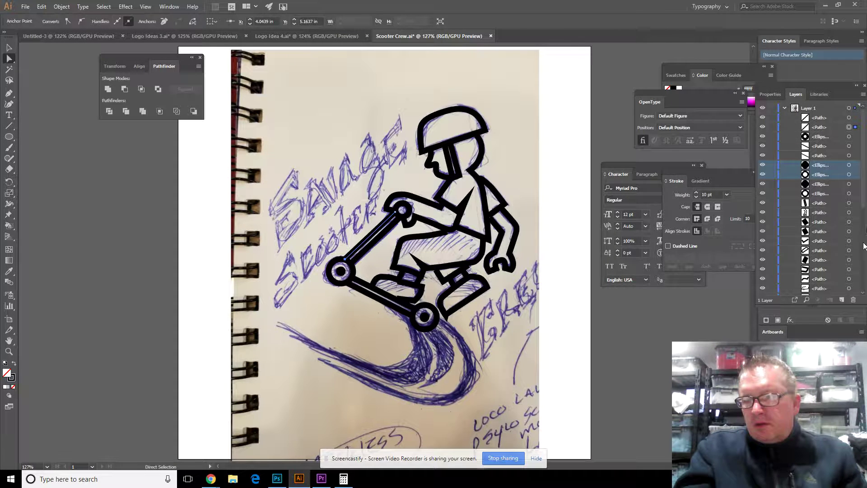
# Step: Hide and re-show the sketch to check the rider and scooter outlines, then start a path on the swoosh
pyautogui.scroll(-5, 864, 246)
pyautogui.click(763, 292)
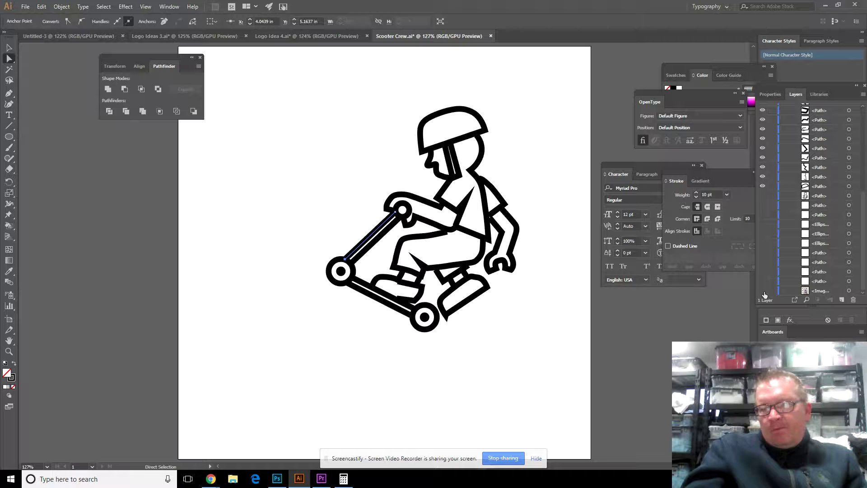
pyautogui.click(763, 291)
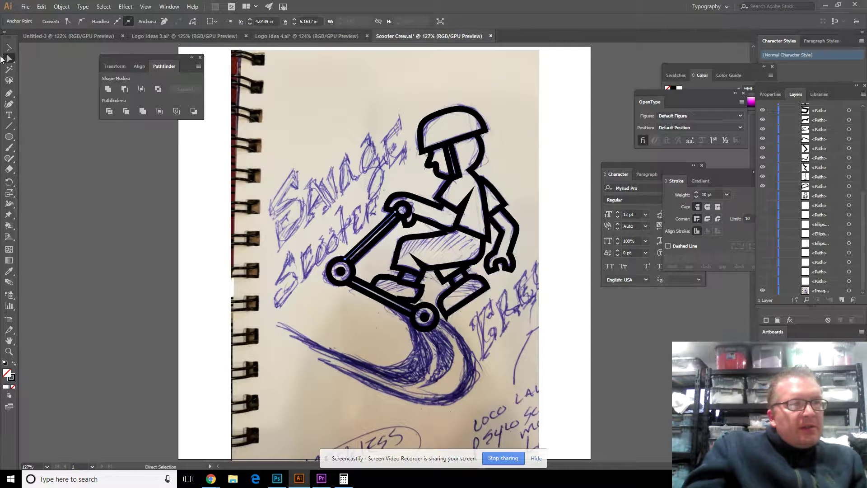
pyautogui.click(8, 94)
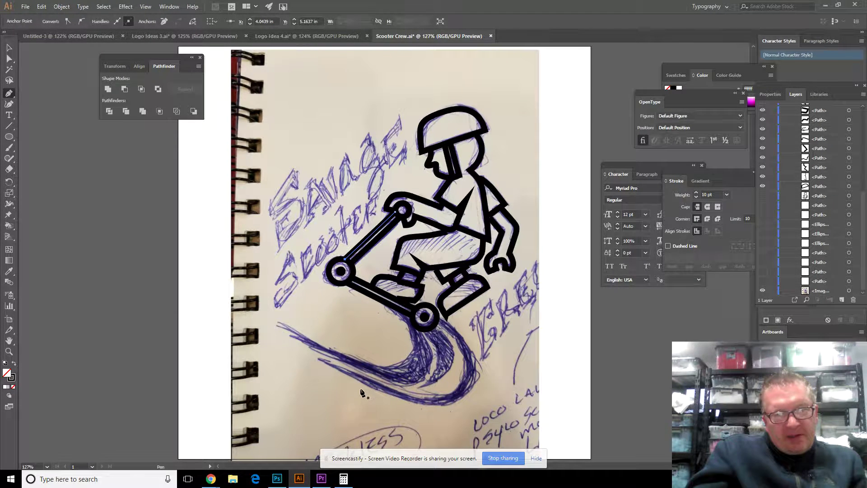
pyautogui.click(297, 332)
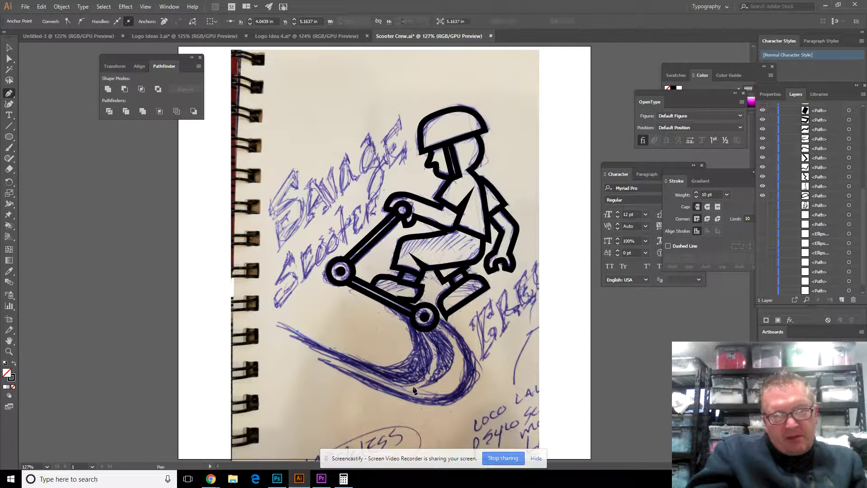
# Step: Draw a thick black hook curve along the upper swoosh, sweeping up under the rear wheel
pyautogui.click(371, 368)
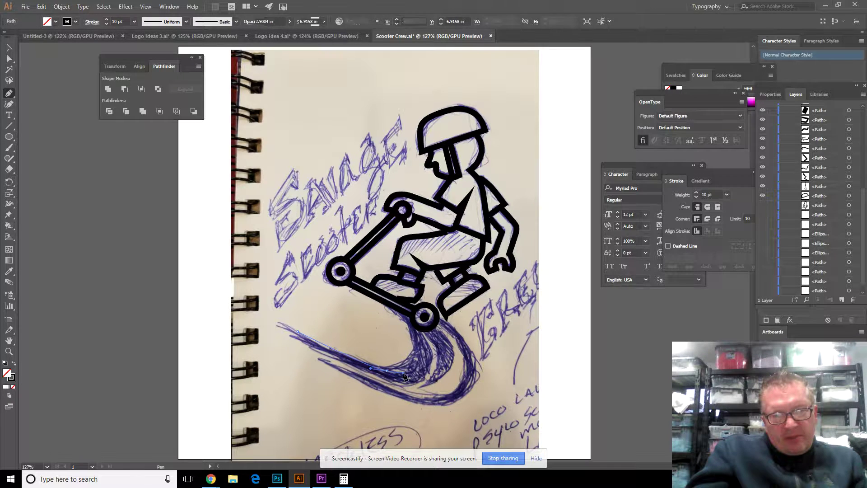
pyautogui.moveTo(404, 374); pyautogui.dragTo(404, 374)
pyautogui.moveTo(416, 340); pyautogui.dragTo(417, 340)
pyautogui.click(413, 334)
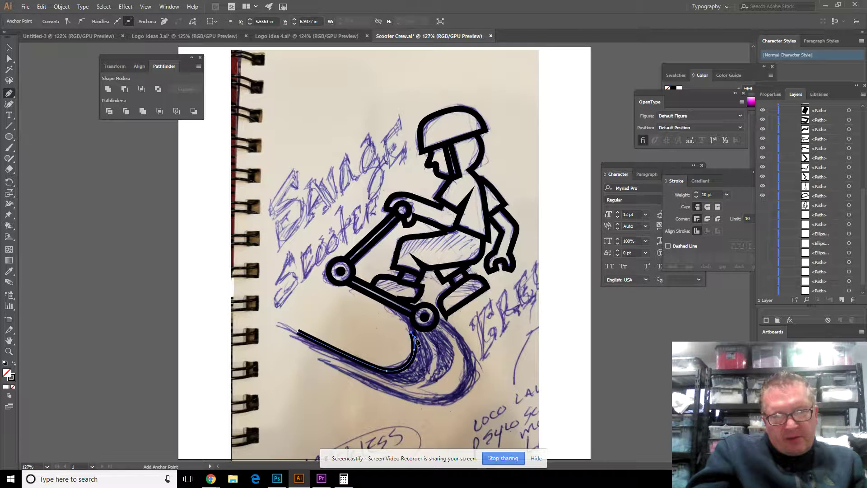
pyautogui.keyDown('ctrl'); pyautogui.click(428, 342); pyautogui.keyUp('ctrl')
pyautogui.click(433, 338)
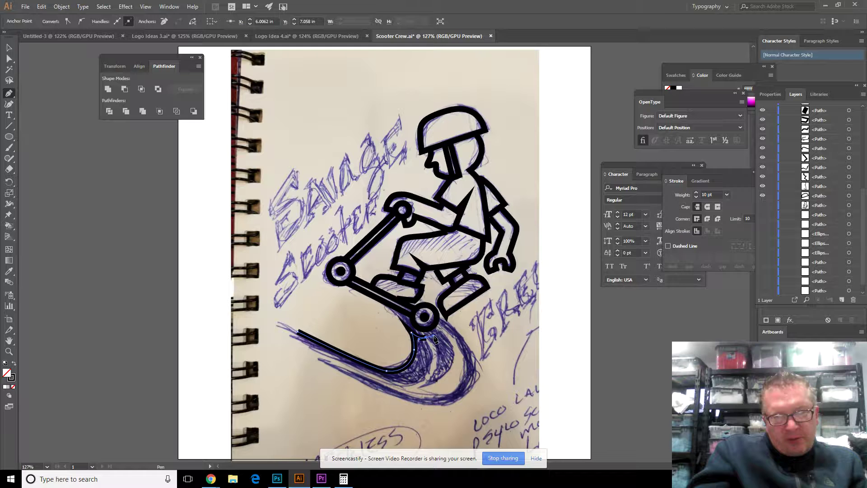
pyautogui.click(434, 339)
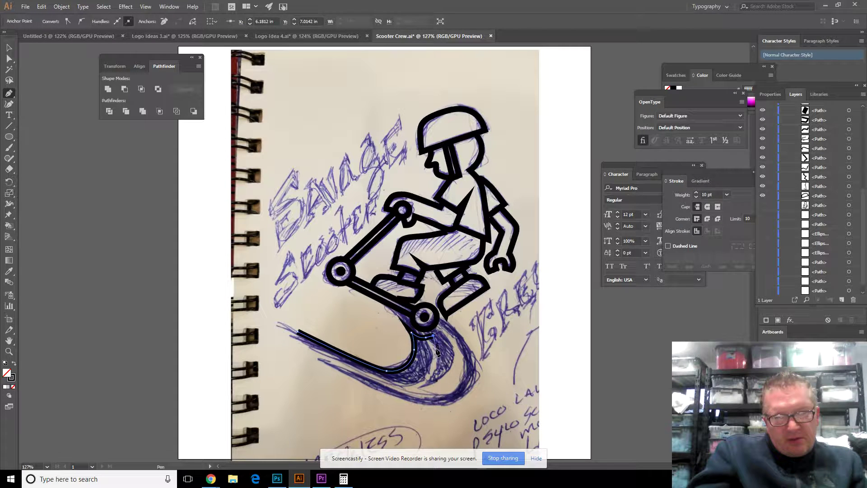
pyautogui.keyDown('ctrl'); pyautogui.click(438, 361); pyautogui.keyUp('ctrl')
pyautogui.click(437, 365)
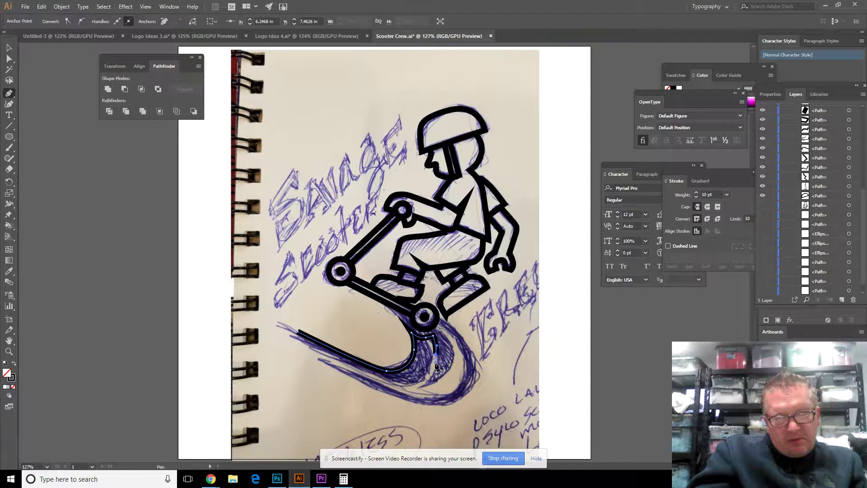
pyautogui.keyDown('ctrl'); pyautogui.click(407, 382); pyautogui.keyUp('ctrl')
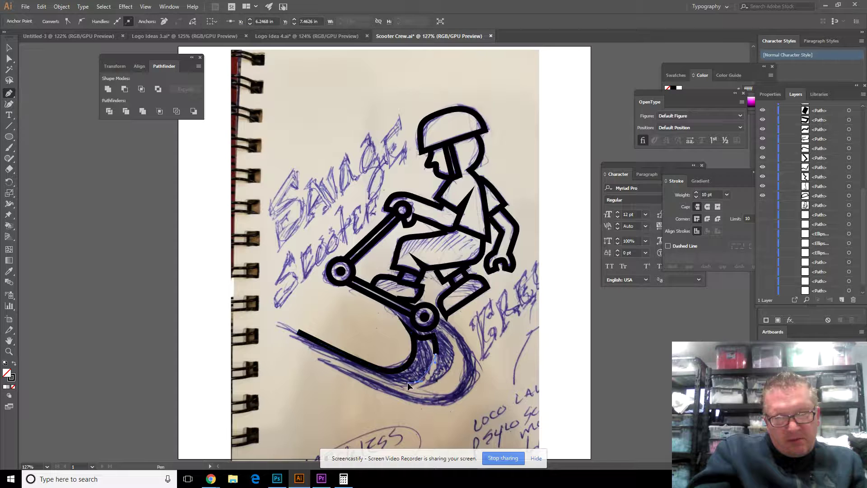
# Step: Reselect the full hook path, undoing a single-segment pick, and begin a curve on the outer trail
pyautogui.keyDown('ctrl'); pyautogui.click(394, 386); pyautogui.keyUp('ctrl')
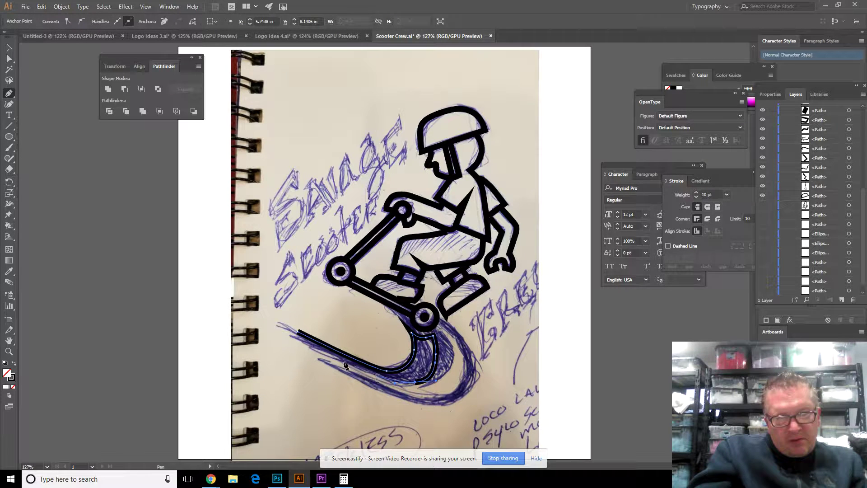
pyautogui.click(299, 333)
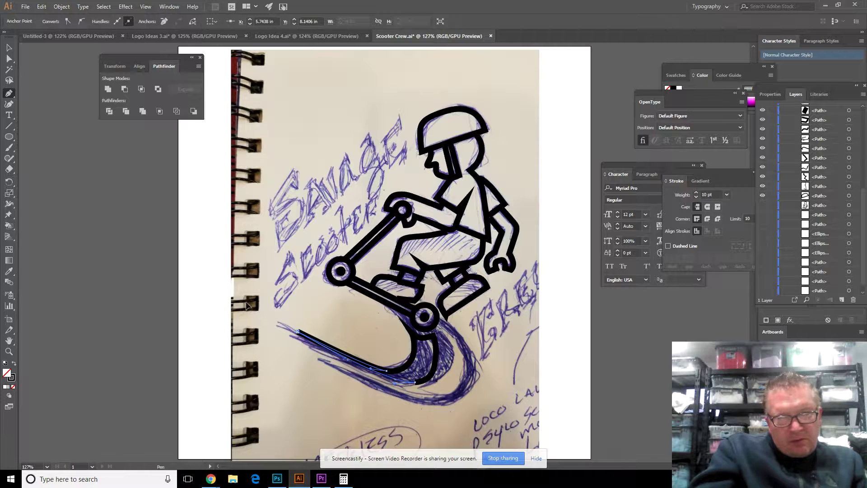
pyautogui.hotkey('ctrl', 'z')
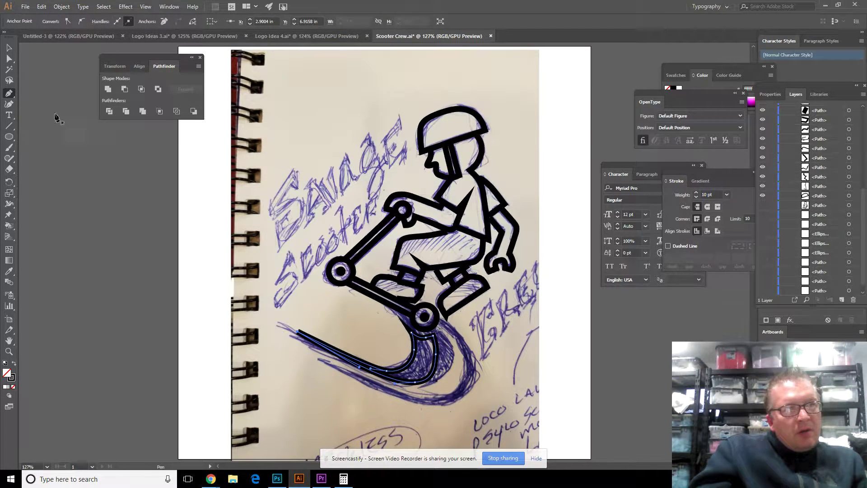
pyautogui.click(362, 378)
# Step: Draw a longer second curve along the outer swoosh up toward the rear wheel, then switch to Direct Selection
pyautogui.click(448, 403)
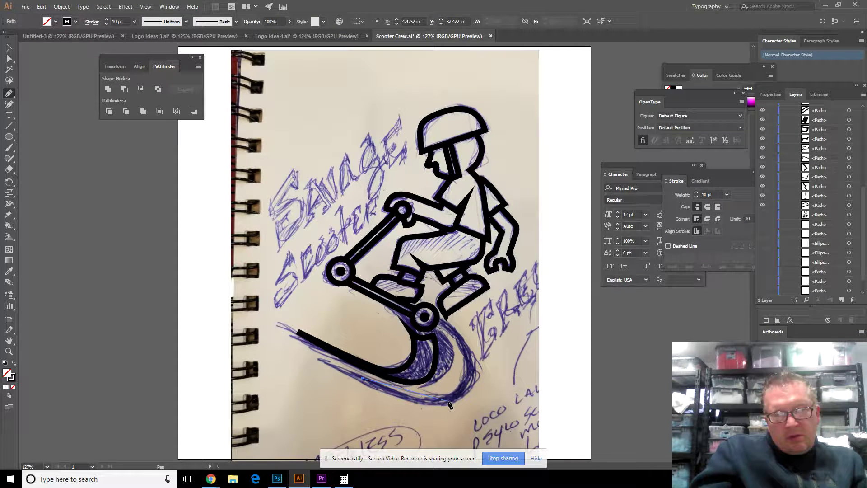
pyautogui.moveTo(454, 397); pyautogui.dragTo(468, 392)
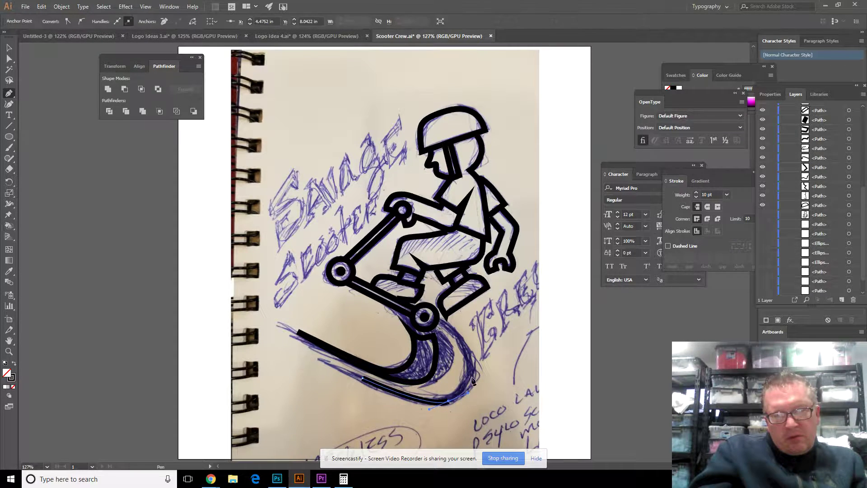
pyautogui.click(470, 367)
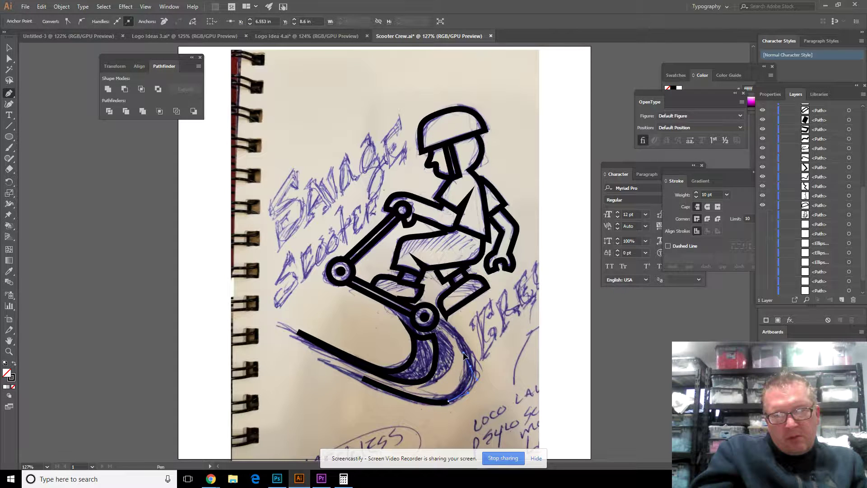
pyautogui.moveTo(466, 356); pyautogui.dragTo(466, 354)
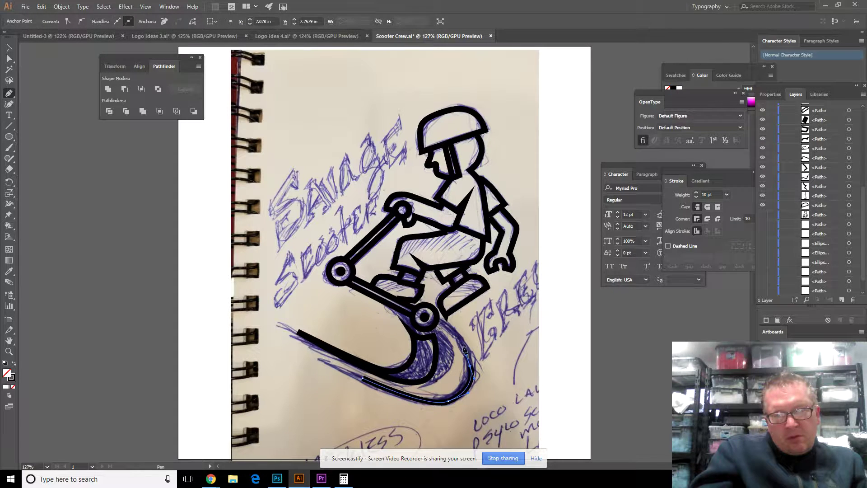
pyautogui.click(443, 329)
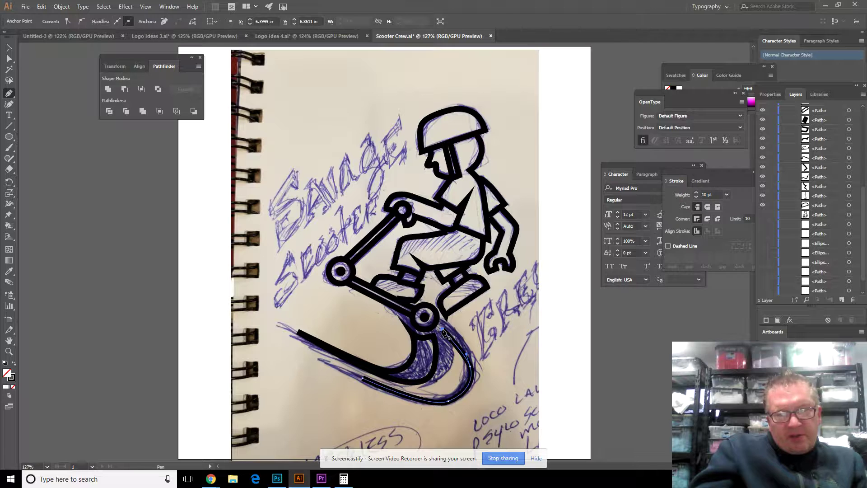
pyautogui.moveTo(444, 323)
pyautogui.mouseDown()
pyautogui.moveTo(480, 361)
pyautogui.moveTo(481, 381)
pyautogui.moveTo(440, 411)
pyautogui.mouseUp()
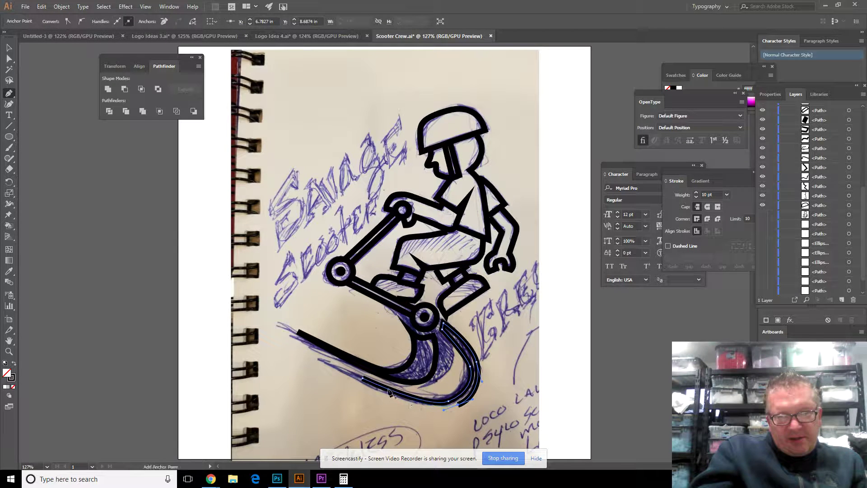
pyautogui.click(364, 381)
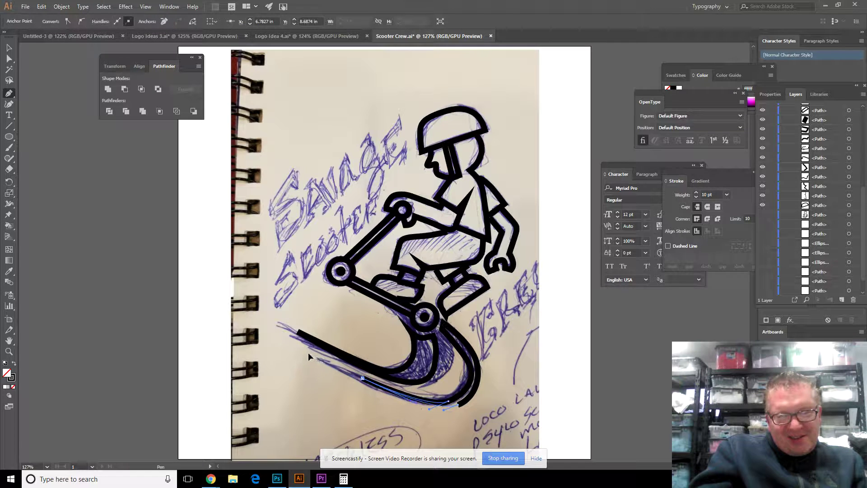
pyautogui.click(9, 59)
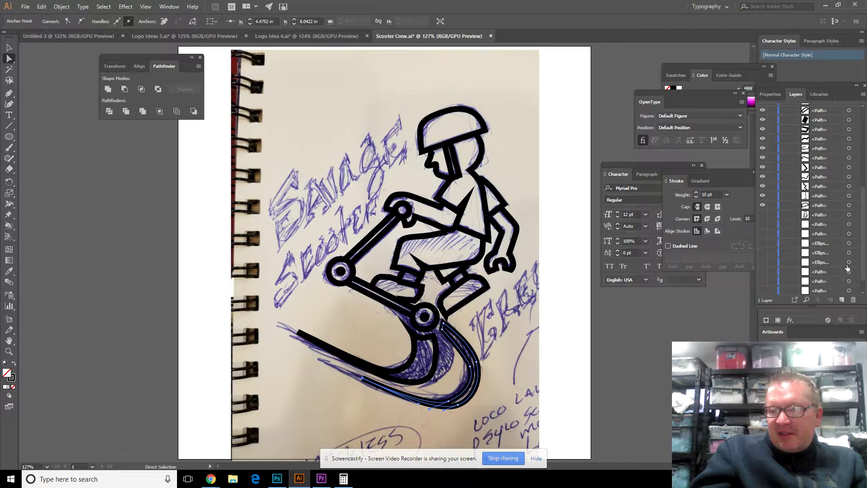
pyautogui.scroll(-2, 847, 268)
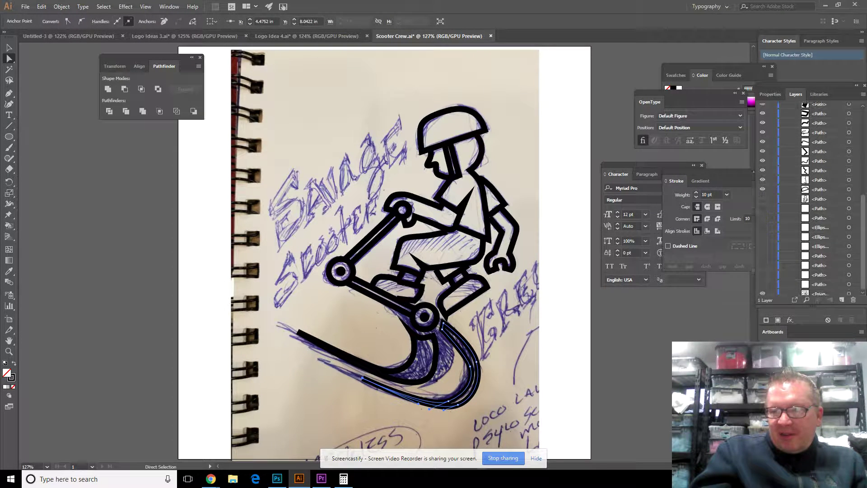
# Step: Hide the sketch photo and drag an inner ramp curve anchor to bend its upper end into a hook
pyautogui.click(763, 291)
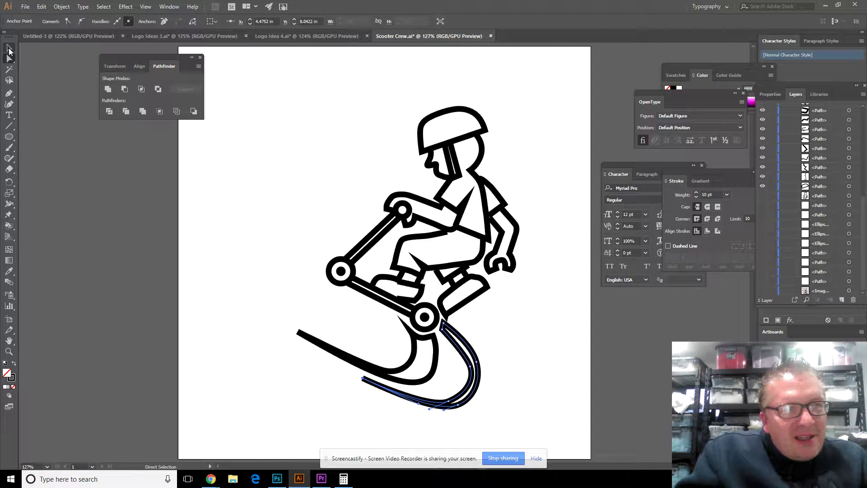
pyautogui.click(399, 360)
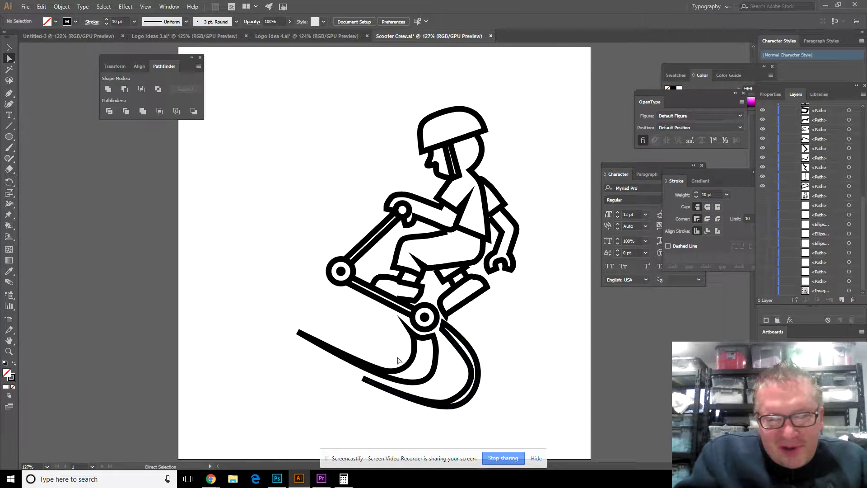
pyautogui.click(416, 383)
pyautogui.moveTo(416, 384)
pyautogui.mouseDown()
pyautogui.moveTo(438, 358)
pyautogui.moveTo(445, 371)
pyautogui.moveTo(447, 362)
pyautogui.moveTo(452, 367)
pyautogui.moveTo(417, 355)
pyautogui.moveTo(421, 370)
pyautogui.mouseUp()
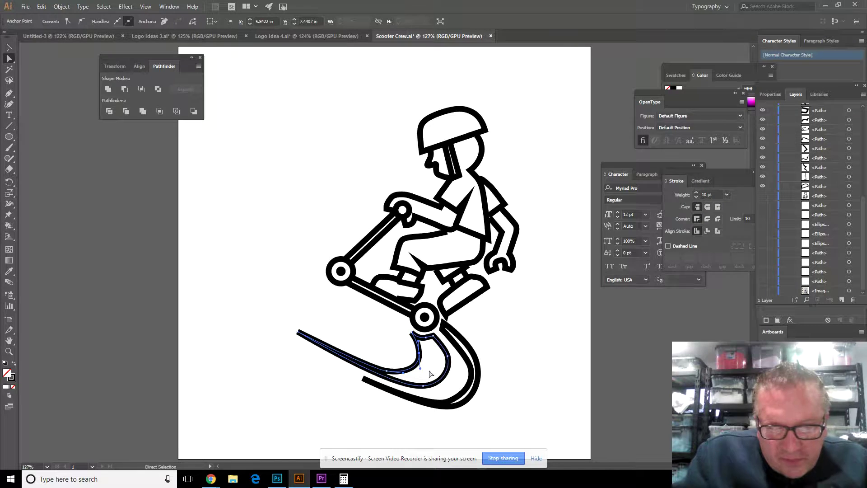
# Step: Adjust the outer ramp curve's bottom anchors into a smoother sweep, then deselect
pyautogui.click(467, 391)
pyautogui.click(473, 375)
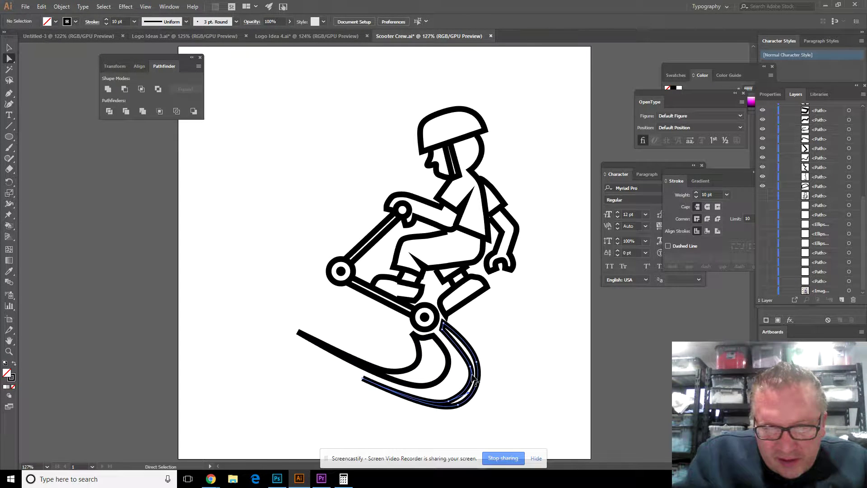
pyautogui.click(454, 402)
pyautogui.moveTo(449, 404); pyautogui.dragTo(465, 407)
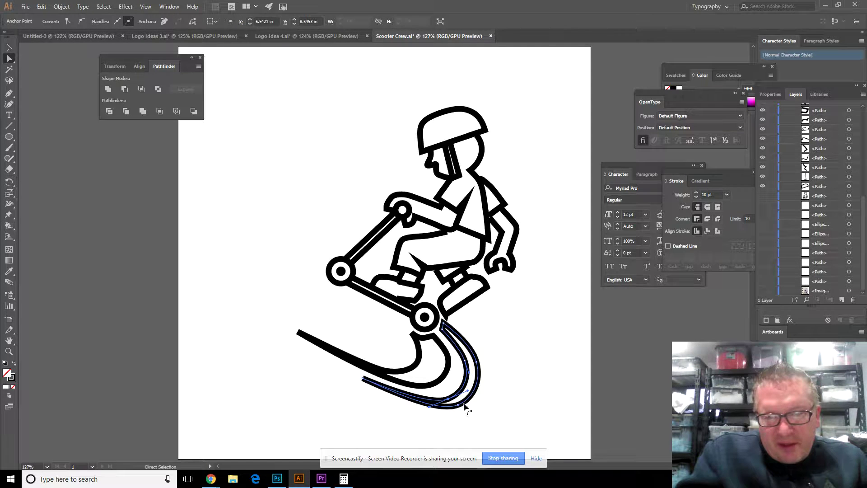
pyautogui.click(478, 367)
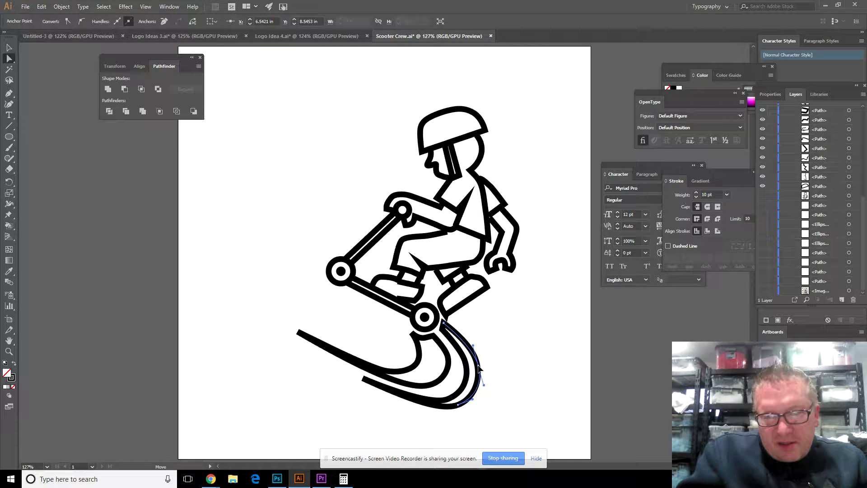
pyautogui.click(460, 407)
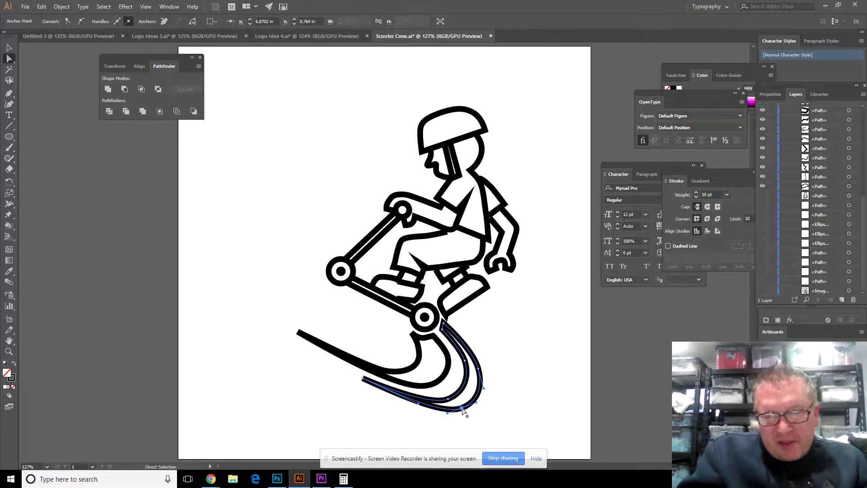
pyautogui.click(500, 417)
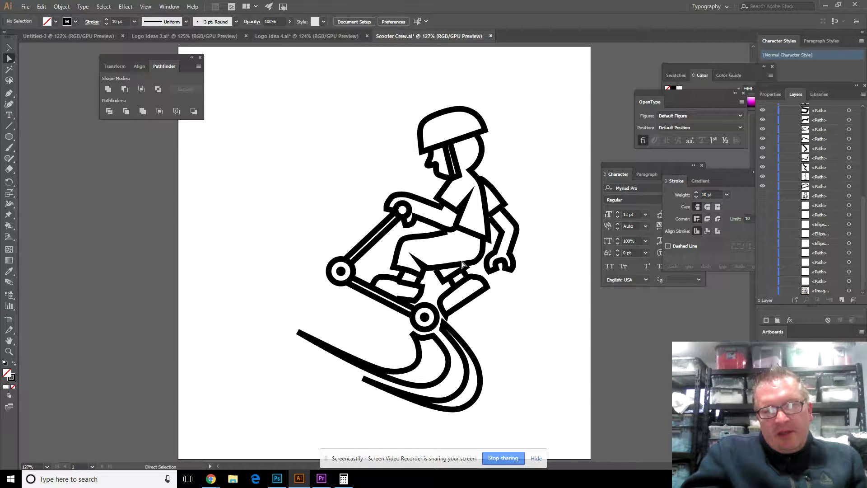
pyautogui.click(10, 195)
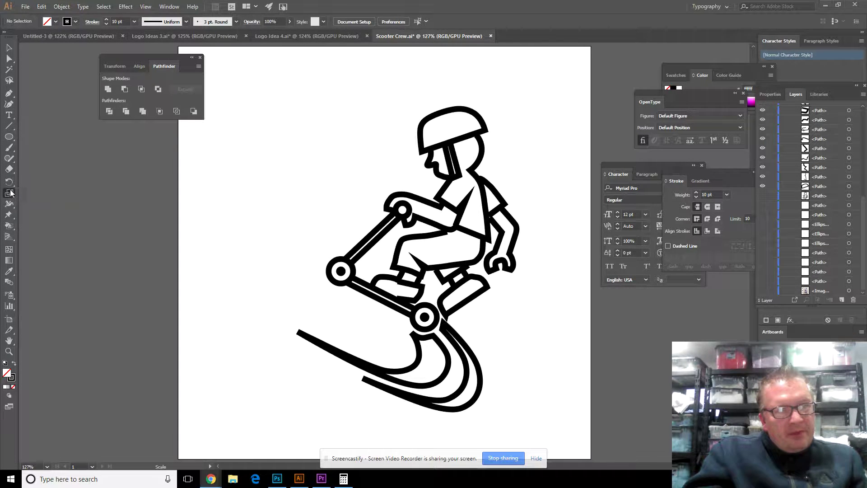
pyautogui.click(9, 205)
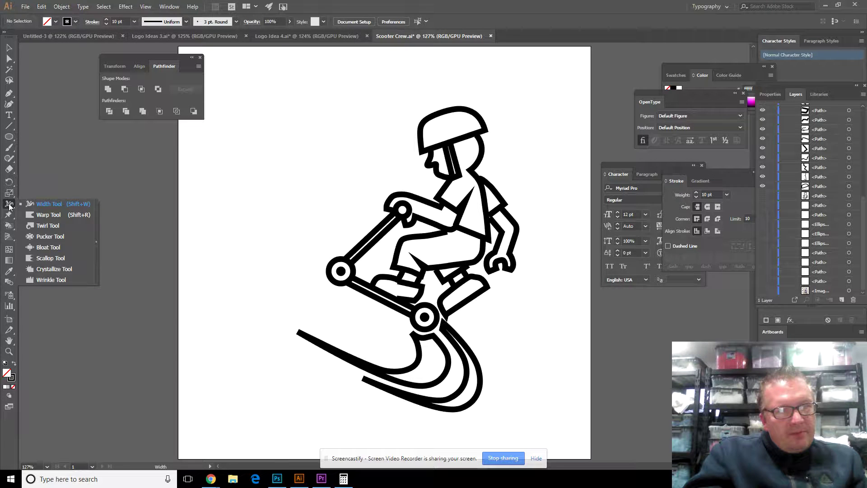
pyautogui.click(8, 226)
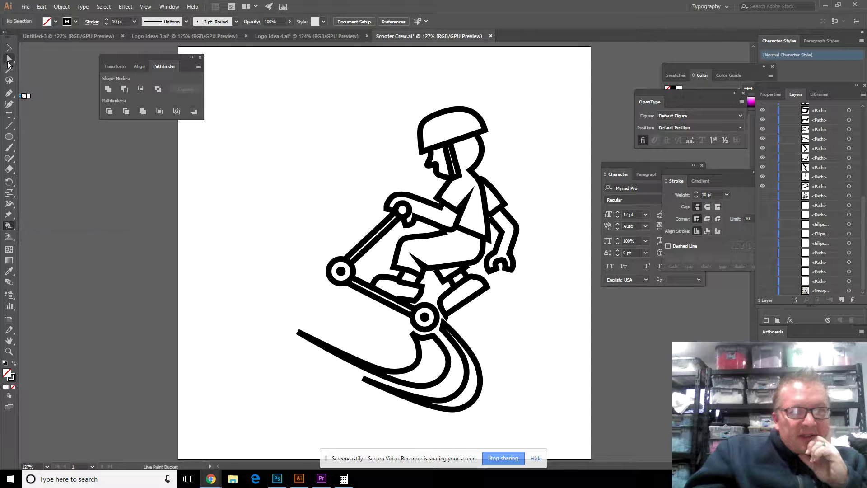
pyautogui.click(443, 270)
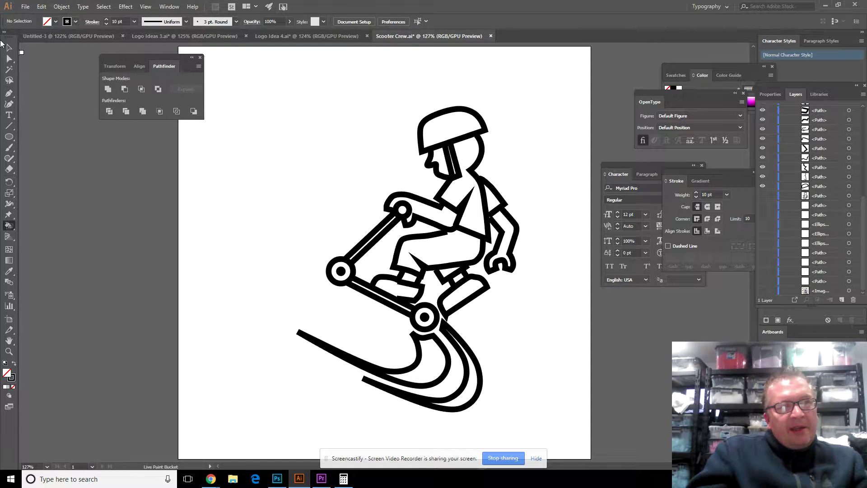
pyautogui.click(9, 59)
pyautogui.moveTo(289, 101); pyautogui.dragTo(558, 375)
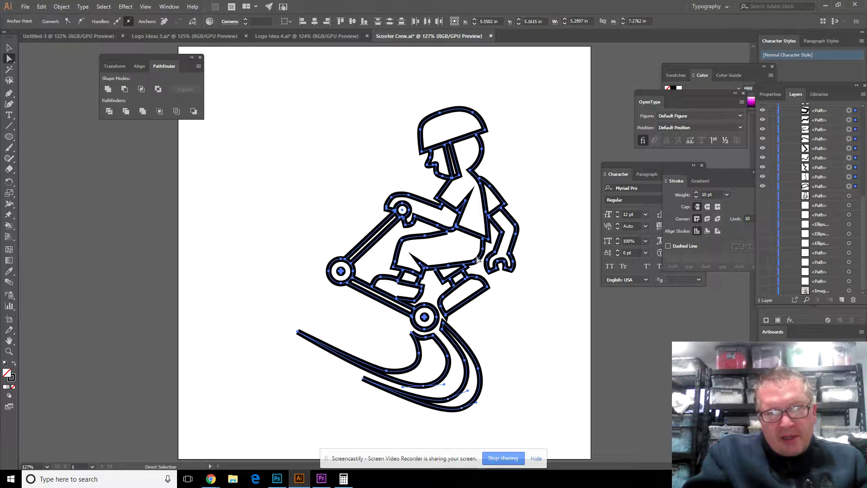
pyautogui.click(257, 345)
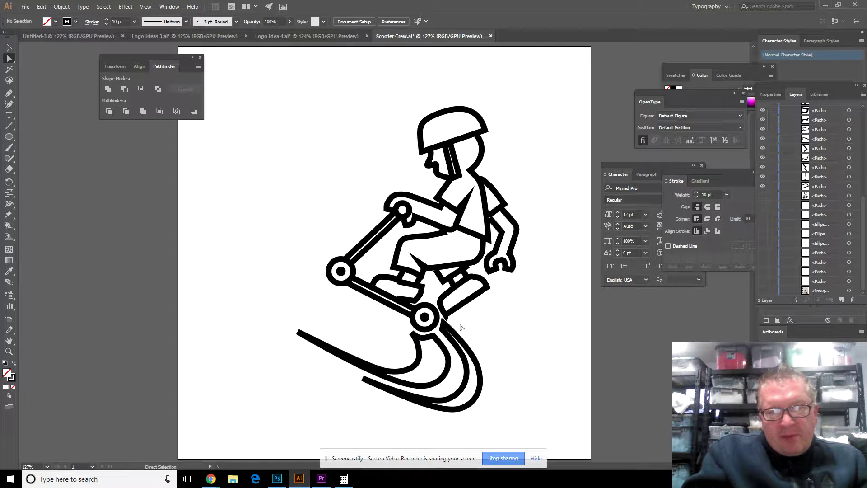
pyautogui.click(7, 351)
pyautogui.click(446, 208)
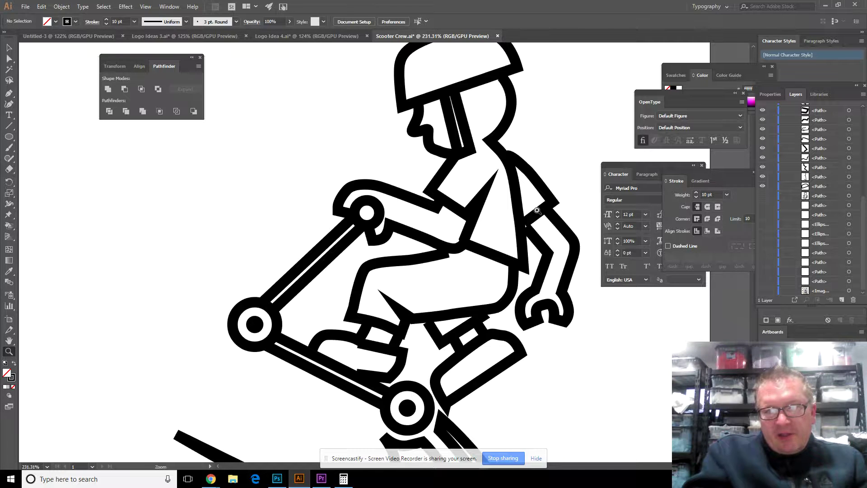
pyautogui.click(754, 47)
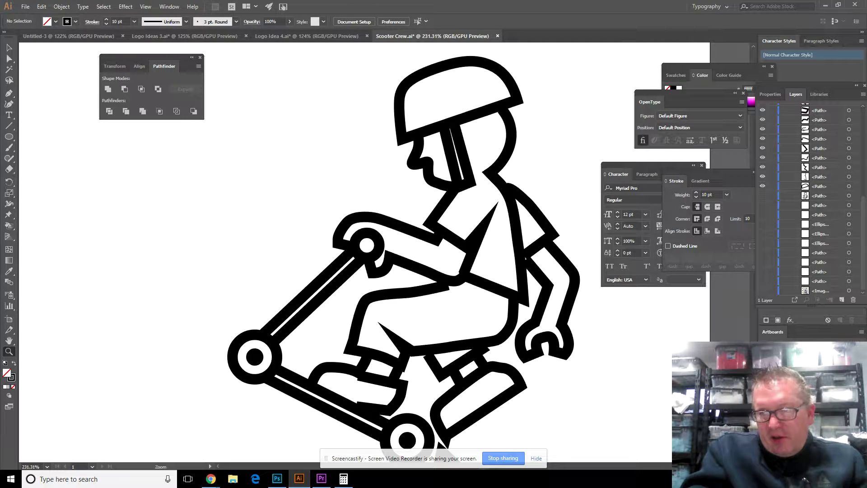
pyautogui.scroll(-5, 361, 253)
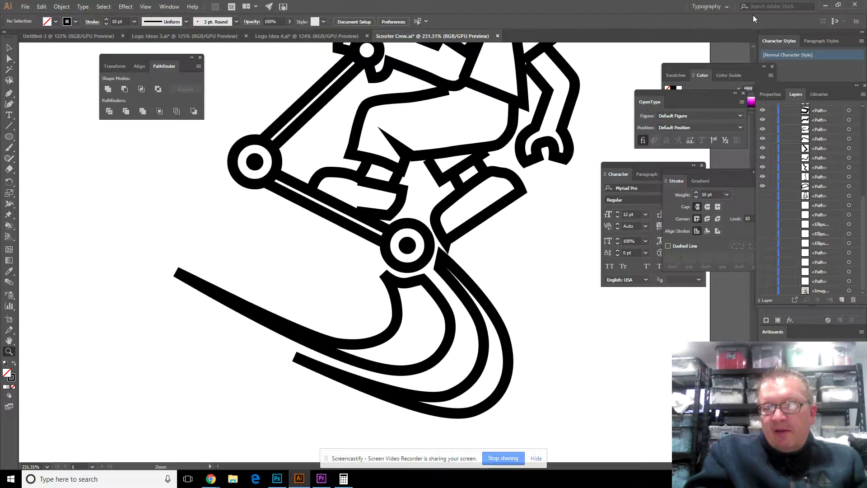
pyautogui.hotkey('ctrl', '0')
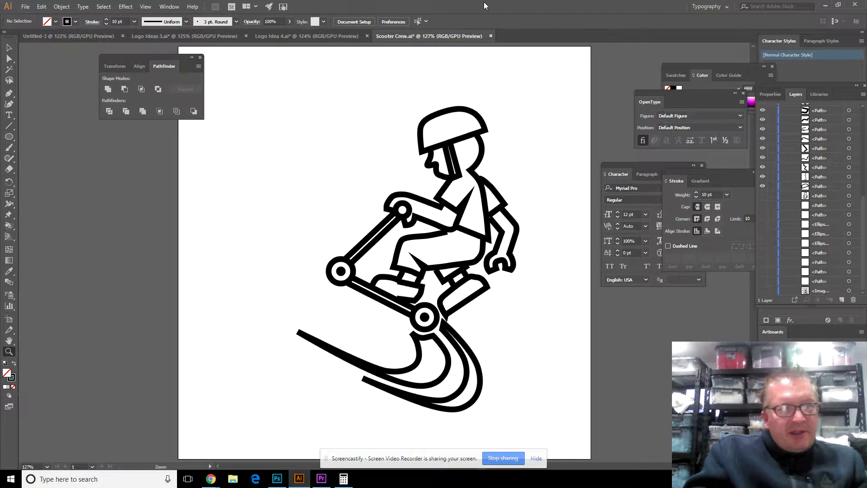
pyautogui.click(9, 115)
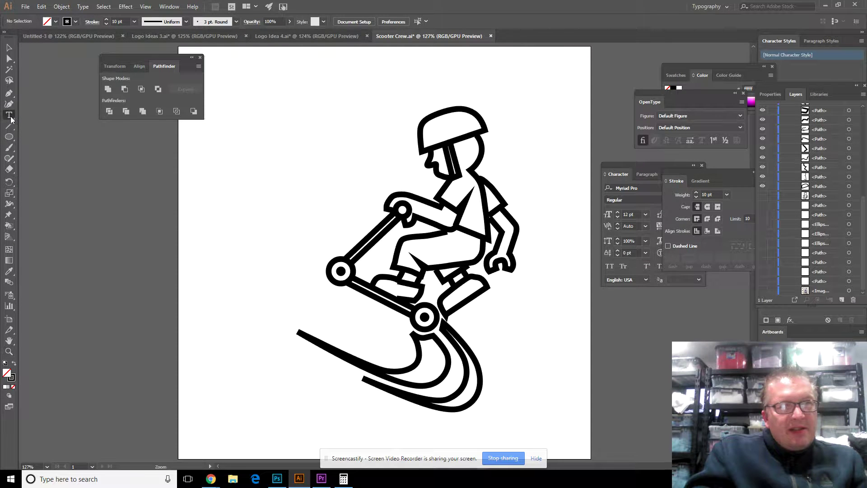
# Step: Type 'Savage' to the upper left of the rider and scale it up to about 86.93 pt
pyautogui.click(252, 174)
pyautogui.write('Savage')
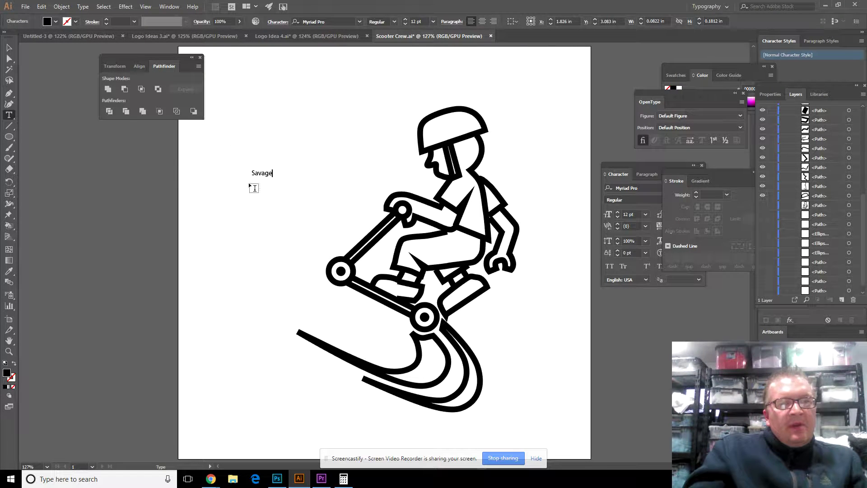
pyautogui.doubleClick(263, 174)
pyautogui.click(9, 48)
pyautogui.moveTo(273, 178); pyautogui.dragTo(363, 162)
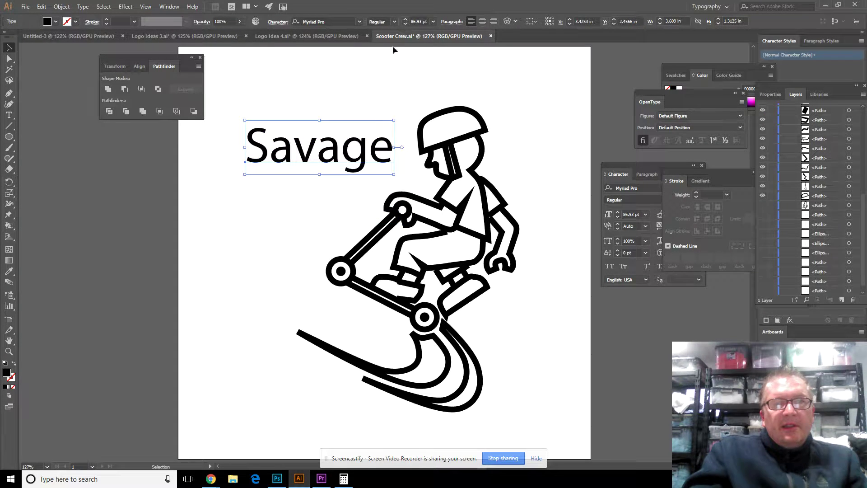
pyautogui.click(360, 22)
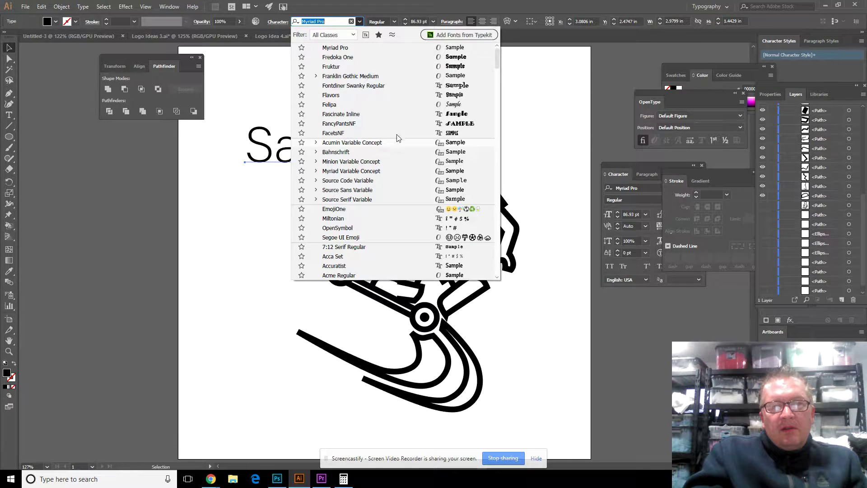
# Step: Try the Fruktur font on Savage, move it left, then try Javanese Text
pyautogui.click(428, 70)
pyautogui.moveTo(379, 140); pyautogui.dragTo(203, 190)
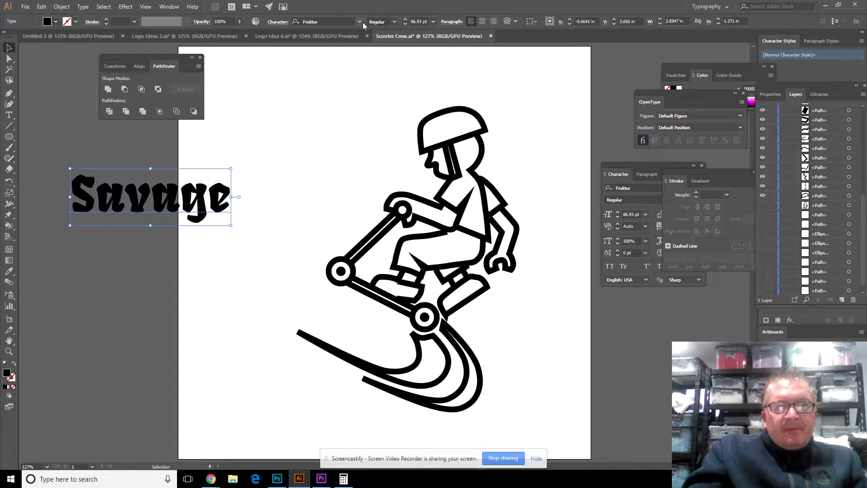
pyautogui.click(360, 22)
pyautogui.moveTo(498, 64); pyautogui.dragTo(498, 85)
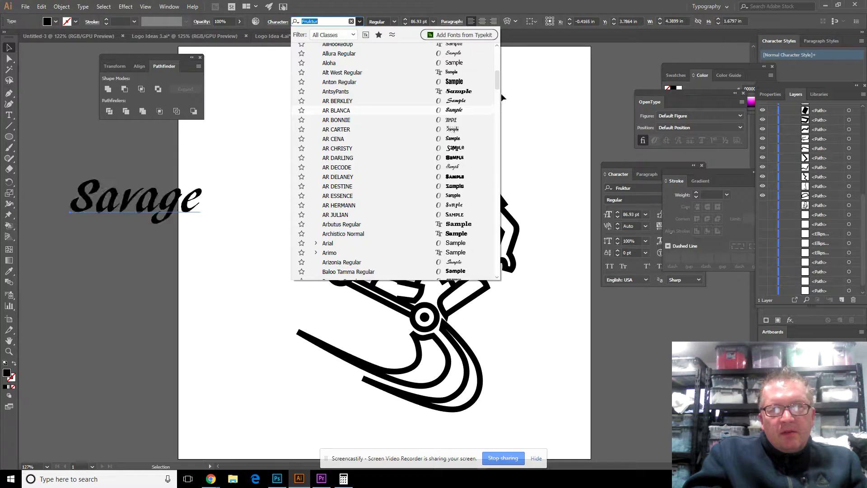
pyautogui.moveTo(498, 83); pyautogui.dragTo(498, 110)
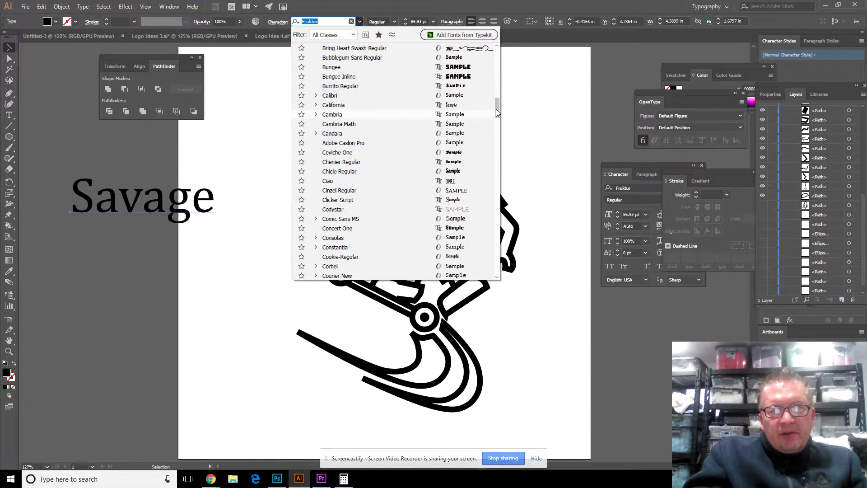
pyautogui.moveTo(496, 112); pyautogui.dragTo(492, 150)
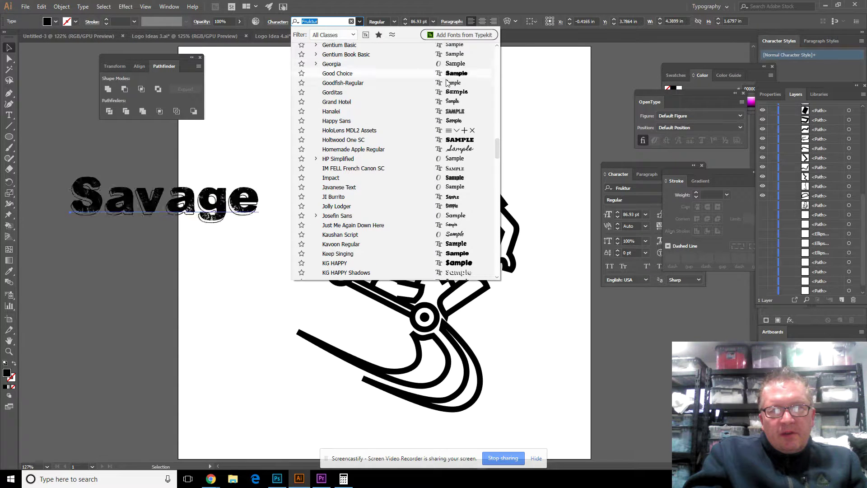
pyautogui.click(451, 189)
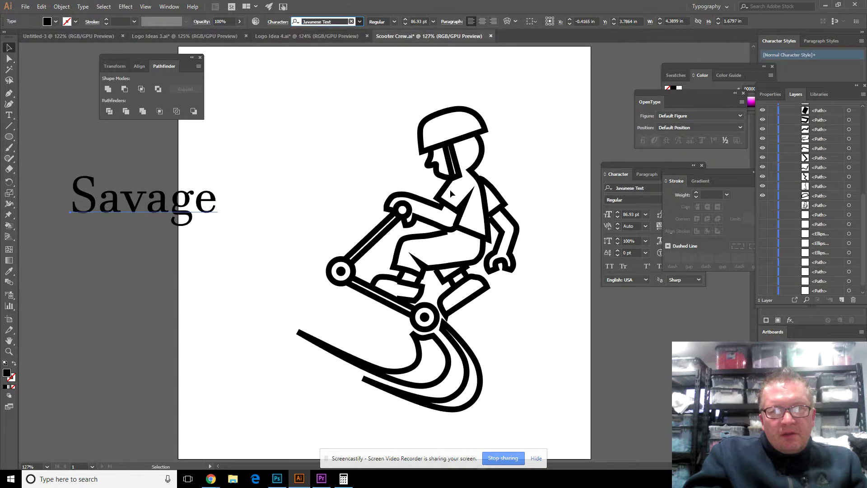
# Step: Set the Savage text in the Lockergnome-Regular font
pyautogui.click(359, 23)
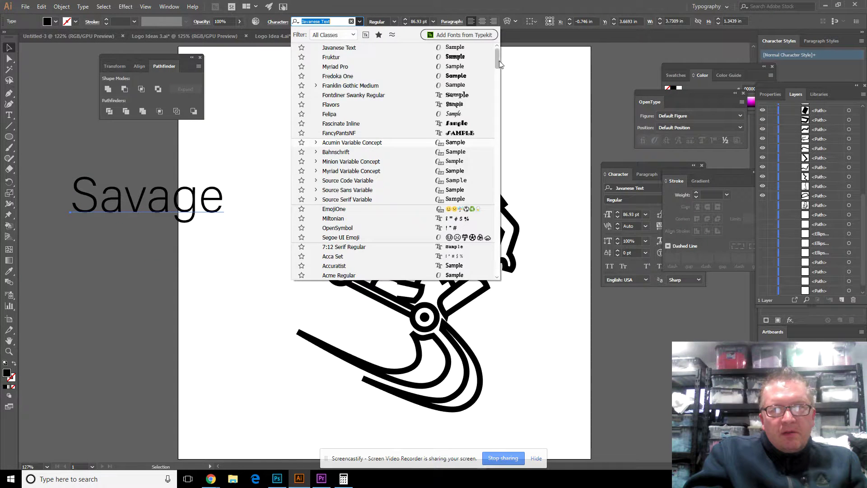
pyautogui.scroll(-4, 493, 154)
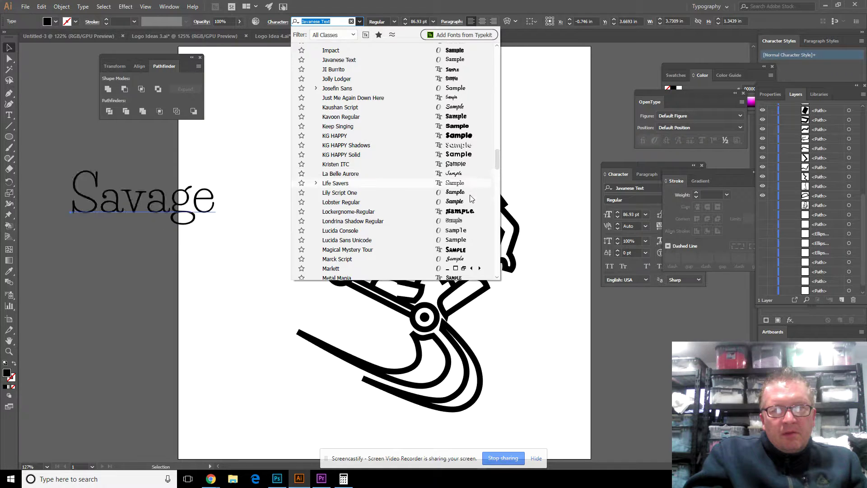
pyautogui.click(470, 212)
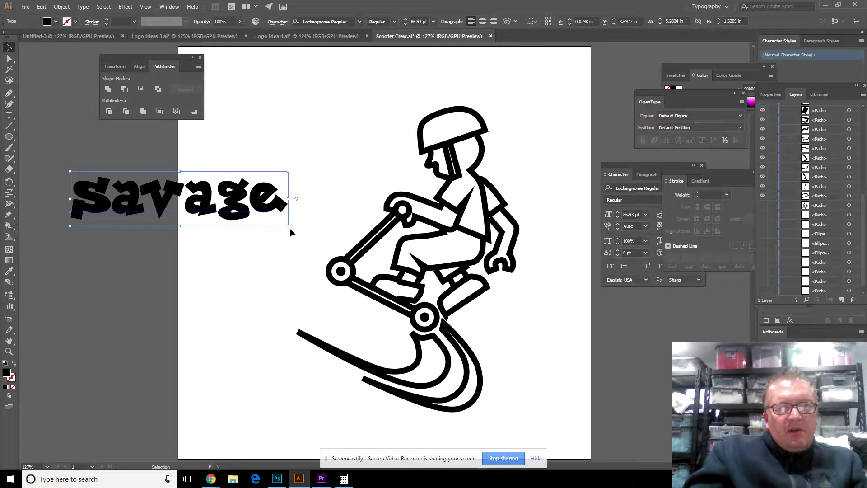
# Step: Rotate the Savage text diagonally and move it up and to the right
pyautogui.moveTo(293, 229); pyautogui.dragTo(291, 154)
pyautogui.moveTo(233, 167); pyautogui.dragTo(329, 150)
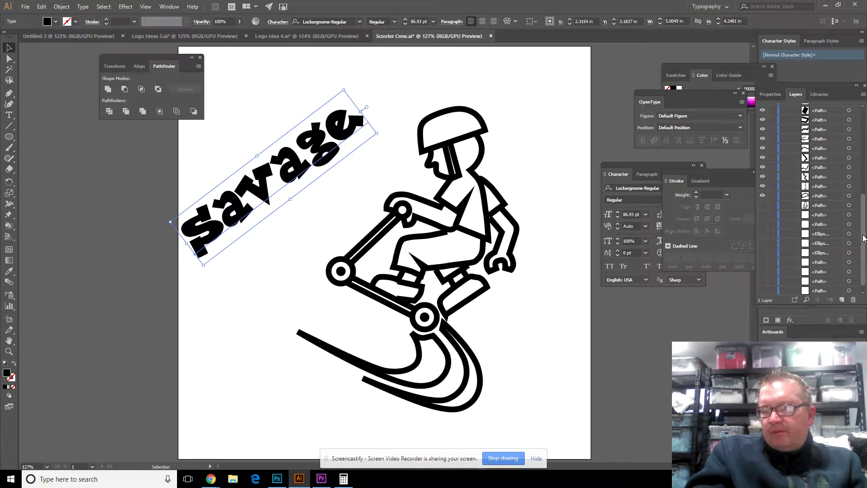
pyautogui.scroll(-1, 863, 237)
pyautogui.scroll(5, 863, 213)
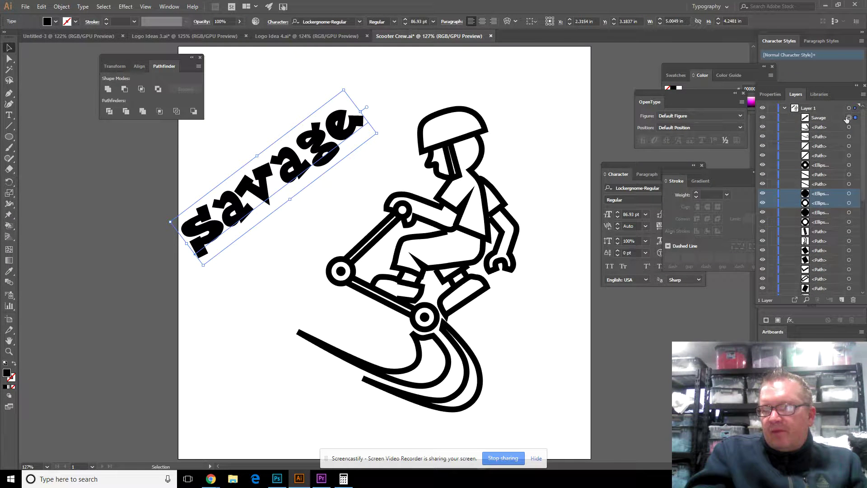
# Step: Duplicate the Savage text, nudge the copy down-right, and retype it as 'Scooter'
pyautogui.click(855, 118)
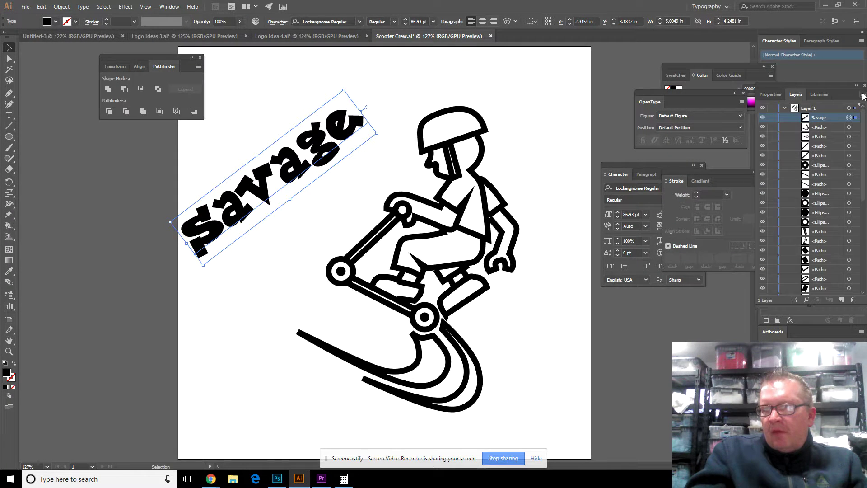
pyautogui.click(863, 96)
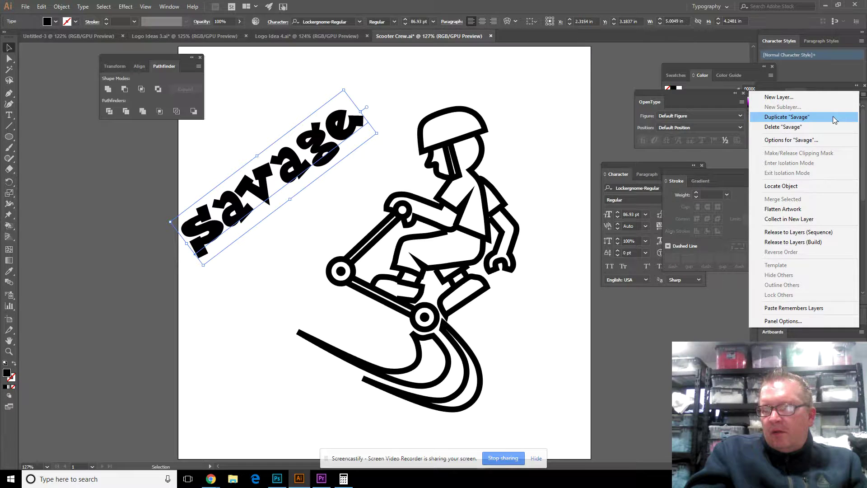
pyautogui.click(835, 118)
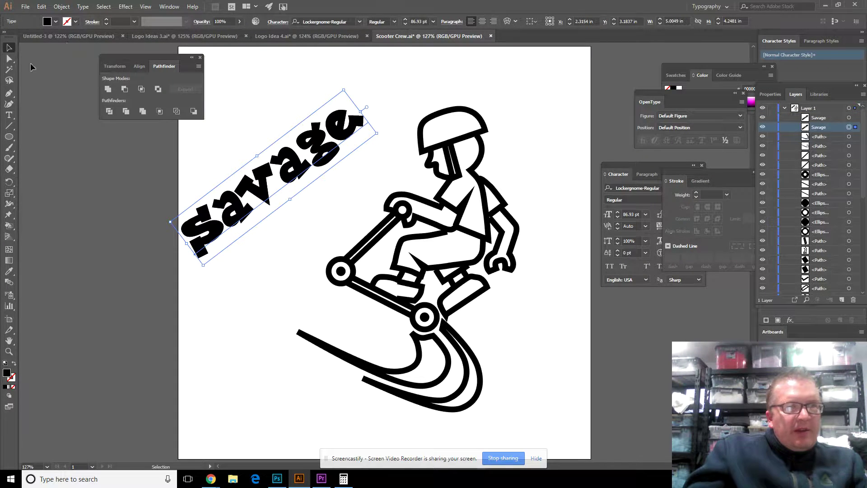
pyautogui.hotkey('shift', 'Down')
pyautogui.hotkey('shift', 'Down')
pyautogui.hotkey('shift', 'Down')
pyautogui.hotkey('shift', 'Down')
pyautogui.hotkey('shift', 'Down')
pyautogui.hotkey('shift', 'Down')
pyautogui.hotkey('shift', 'Down')
pyautogui.hotkey('shift', 'Down')
pyautogui.hotkey('shift', 'Right')
pyautogui.hotkey('shift', 'Right')
pyautogui.hotkey('shift', 'Right')
pyautogui.hotkey('shift', 'Right')
pyautogui.hotkey('shift', 'Right')
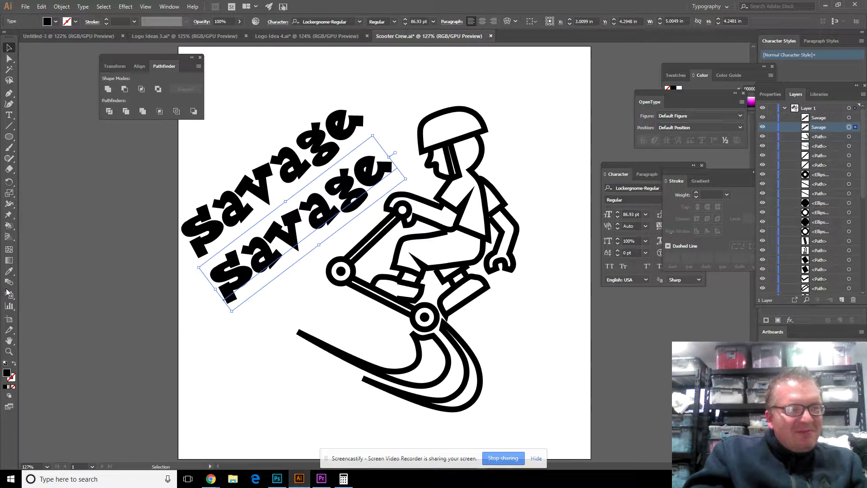
pyautogui.click(9, 115)
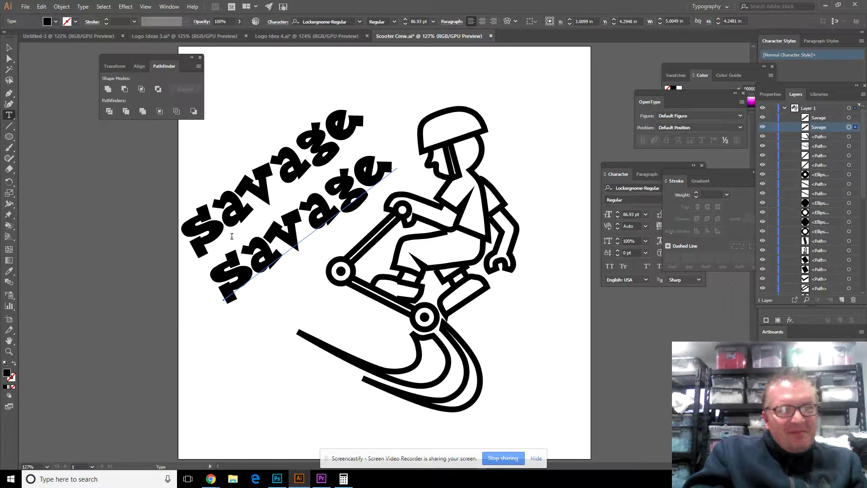
pyautogui.moveTo(245, 261); pyautogui.dragTo(429, 175)
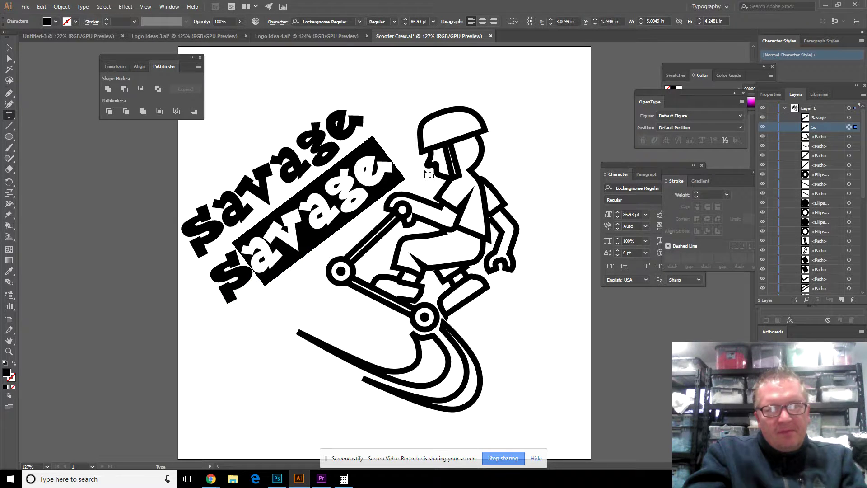
pyautogui.write('cooter')
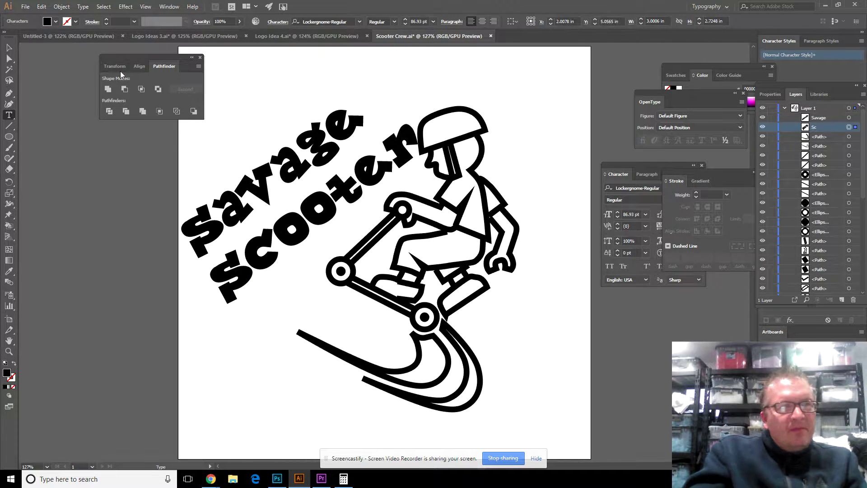
pyautogui.click(9, 47)
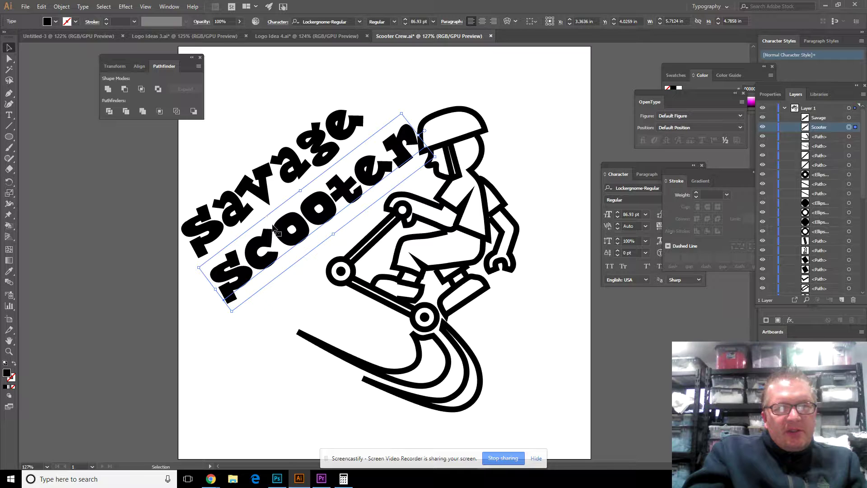
# Step: Shift Scooter slightly left and down, and place Savage directly above it
pyautogui.moveTo(279, 226); pyautogui.dragTo(266, 229)
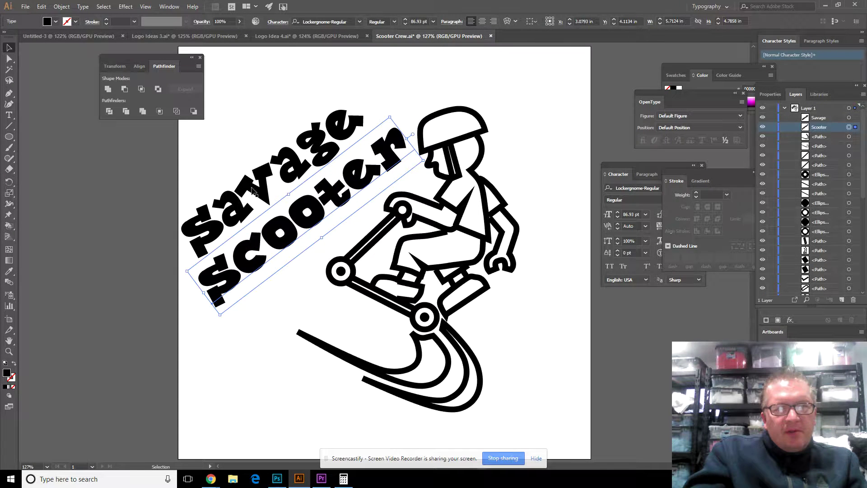
pyautogui.moveTo(256, 193); pyautogui.dragTo(268, 180)
pyautogui.moveTo(274, 170); pyautogui.dragTo(274, 172)
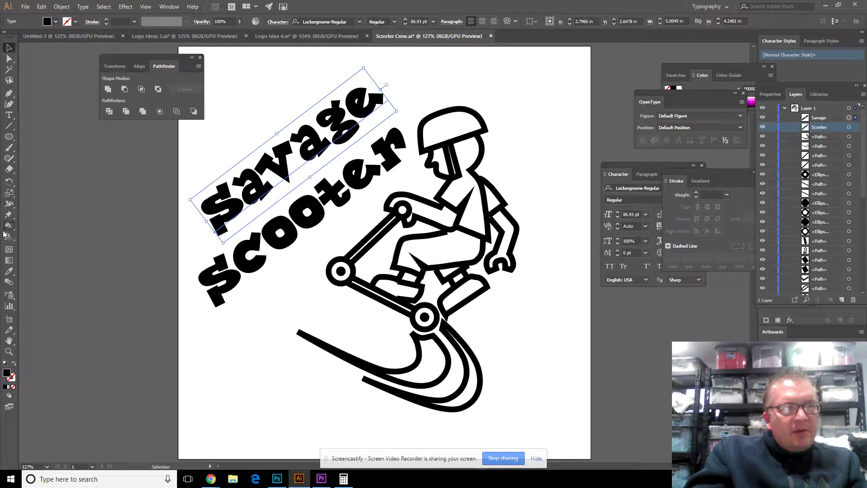
# Step: Duplicate the Savage text layer and nudge the copy toward the lower right
pyautogui.click(834, 118)
pyautogui.click(864, 95)
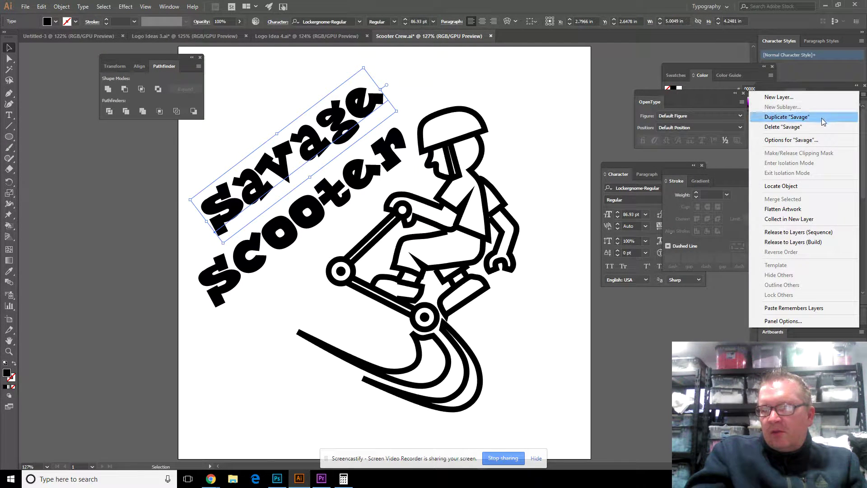
pyautogui.click(822, 118)
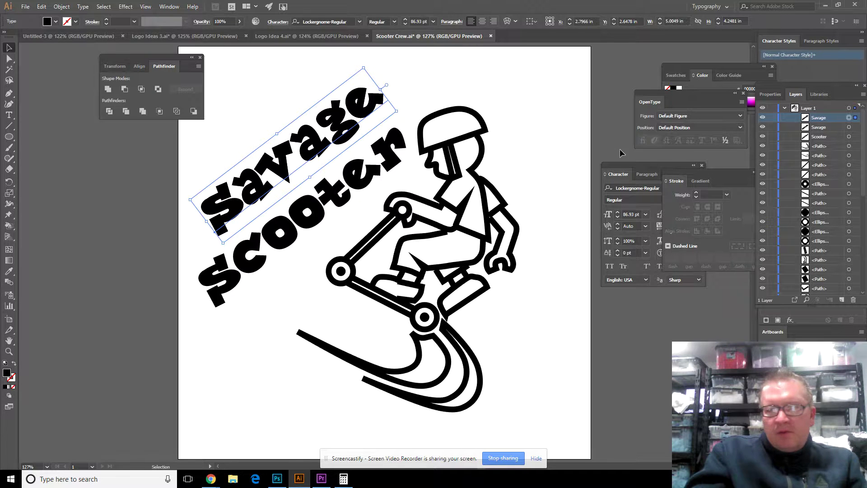
pyautogui.hotkey('shift', 'Down')
pyautogui.hotkey('shift', 'Down')
pyautogui.hotkey('shift', 'Down')
pyautogui.hotkey('shift', 'Down')
pyautogui.hotkey('shift', 'Down')
pyautogui.hotkey('shift', 'Down')
pyautogui.hotkey('shift', 'Down')
pyautogui.hotkey('shift', 'Down')
pyautogui.hotkey('shift', 'Down')
pyautogui.hotkey('shift', 'Down')
pyautogui.hotkey('shift', 'Down')
pyautogui.hotkey('shift', 'Down')
pyautogui.hotkey('shift', 'Down')
pyautogui.hotkey('shift', 'Down')
pyautogui.hotkey('shift', 'Down')
pyautogui.hotkey('shift', 'Down')
pyautogui.hotkey('shift', 'Down')
pyautogui.hotkey('shift', 'Down')
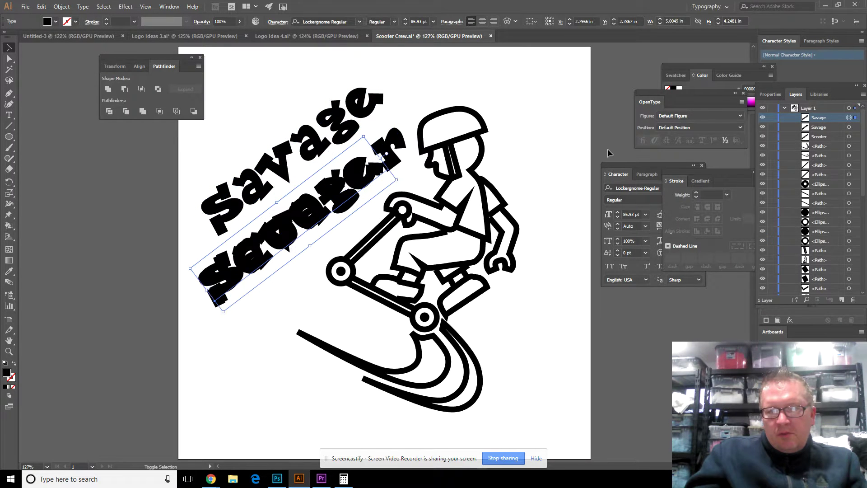
pyautogui.hotkey('shift', 'Right')
pyautogui.hotkey('shift', 'Right')
pyautogui.hotkey('shift', 'Right')
pyautogui.hotkey('shift', 'Right')
pyautogui.hotkey('shift', 'Right')
pyautogui.hotkey('shift', 'Right')
pyautogui.hotkey('shift', 'Right')
pyautogui.hotkey('shift', 'Right')
pyautogui.hotkey('shift', 'Right')
pyautogui.hotkey('shift', 'Right')
pyautogui.hotkey('shift', 'Right')
pyautogui.hotkey('shift', 'Right')
pyautogui.hotkey('shift', 'Right')
pyautogui.hotkey('shift', 'Right')
pyautogui.hotkey('shift', 'Right')
pyautogui.hotkey('shift', 'Right')
pyautogui.hotkey('shift', 'Right')
pyautogui.hotkey('shift', 'Right')
pyautogui.hotkey('shift', 'Right')
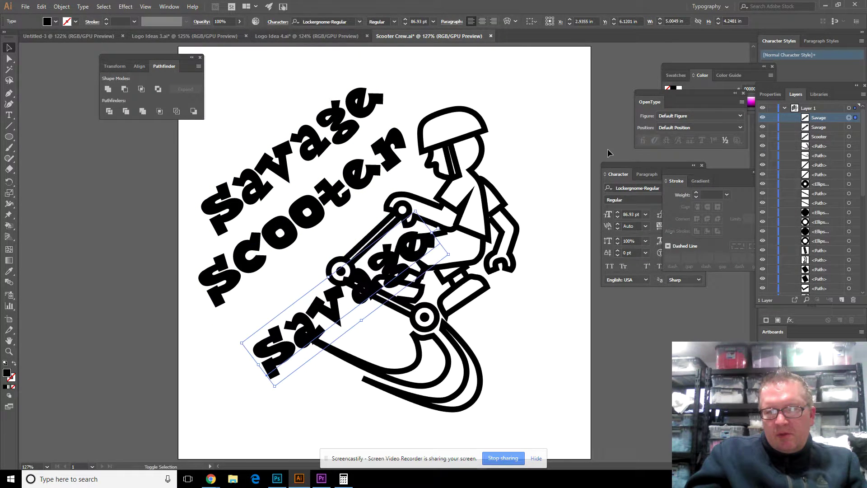
pyautogui.hotkey('shift', 'Right')
pyautogui.hotkey('shift', 'Right')
pyautogui.hotkey('shift', 'Right')
pyautogui.hotkey('shift', 'Right')
pyautogui.hotkey('shift', 'Right')
pyautogui.hotkey('shift', 'Right')
pyautogui.hotkey('shift', 'Right')
pyautogui.hotkey('shift', 'Right')
pyautogui.hotkey('shift', 'Right')
pyautogui.hotkey('shift', 'Right')
pyautogui.hotkey('shift', 'Right')
pyautogui.hotkey('shift', 'Right')
pyautogui.hotkey('shift', 'Right')
pyautogui.hotkey('shift', 'Right')
pyautogui.hotkey('shift', 'Right')
pyautogui.hotkey('shift', 'Right')
pyautogui.hotkey('shift', 'Right')
pyautogui.hotkey('shift', 'Right')
pyautogui.hotkey('shift', 'Right')
pyautogui.hotkey('shift', 'Right')
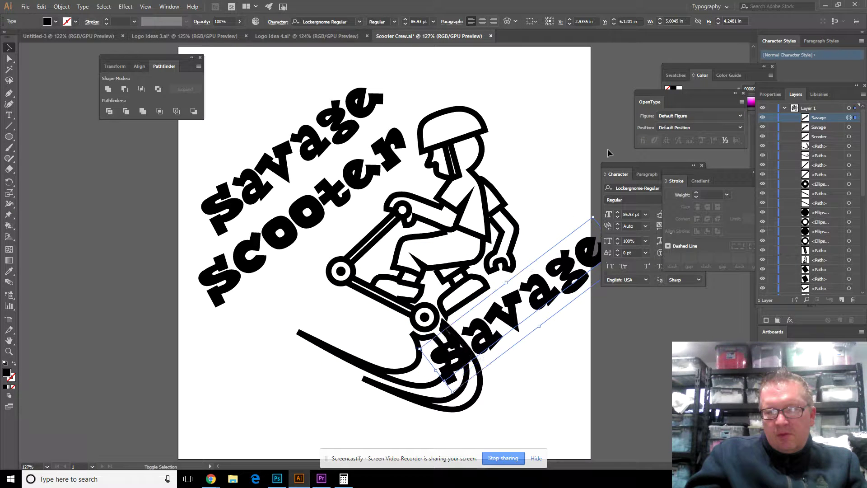
pyautogui.hotkey('shift', 'Down')
pyautogui.hotkey('shift', 'Down')
pyautogui.hotkey('shift', 'Down')
# Step: Retype the copy as 'CREW', move it beside the rider, close the Character panel, and hide the swoosh layer
pyautogui.click(10, 125)
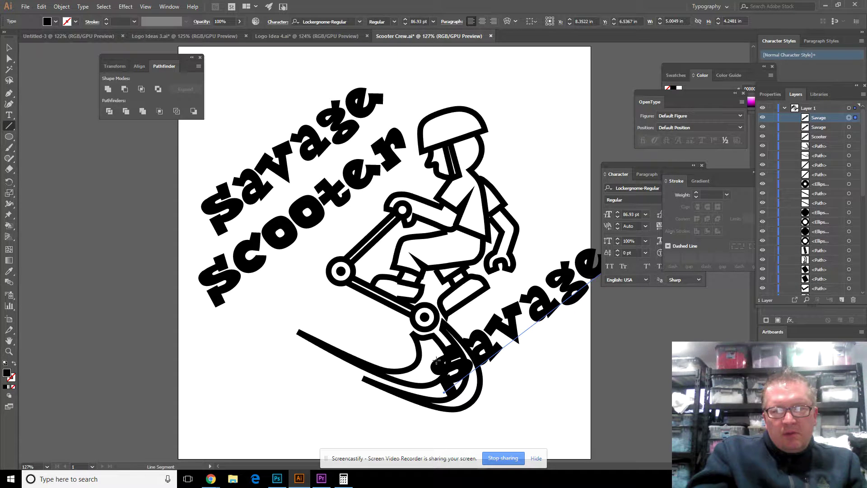
pyautogui.click(8, 117)
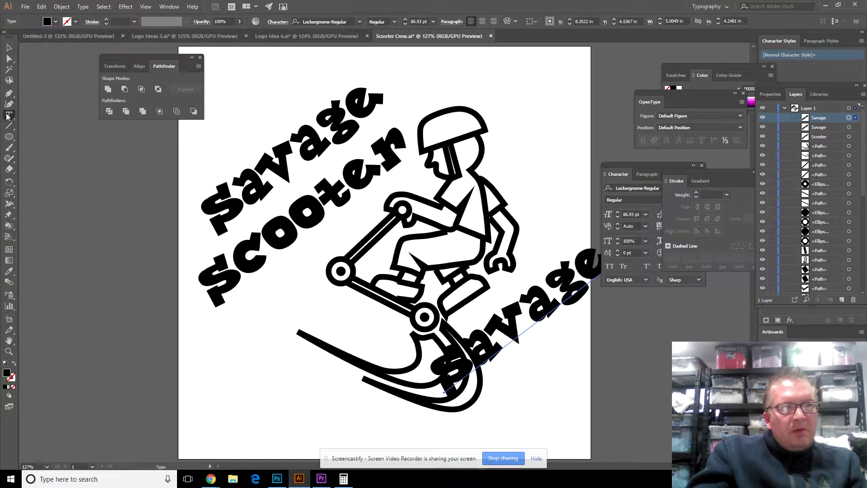
pyautogui.doubleClick(435, 368)
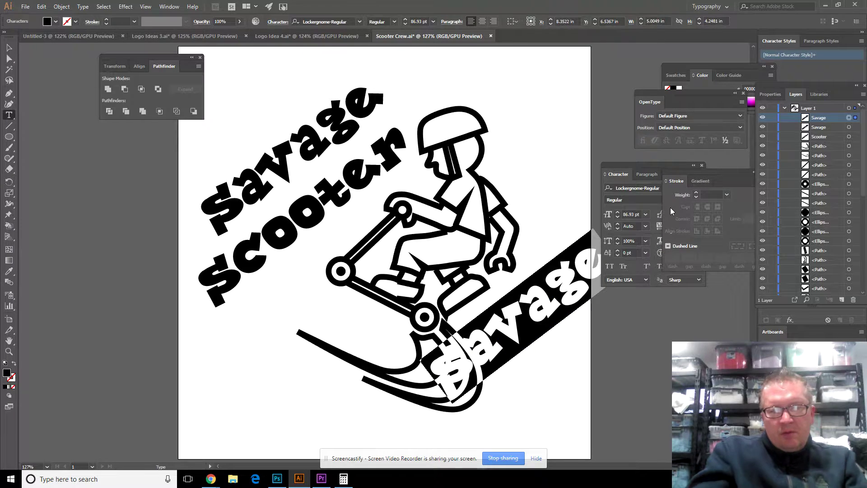
pyautogui.write('CREW')
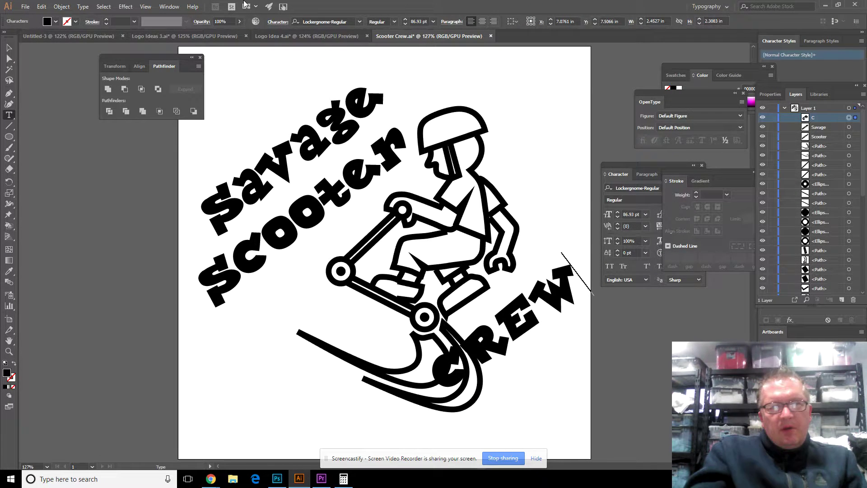
pyautogui.click(9, 47)
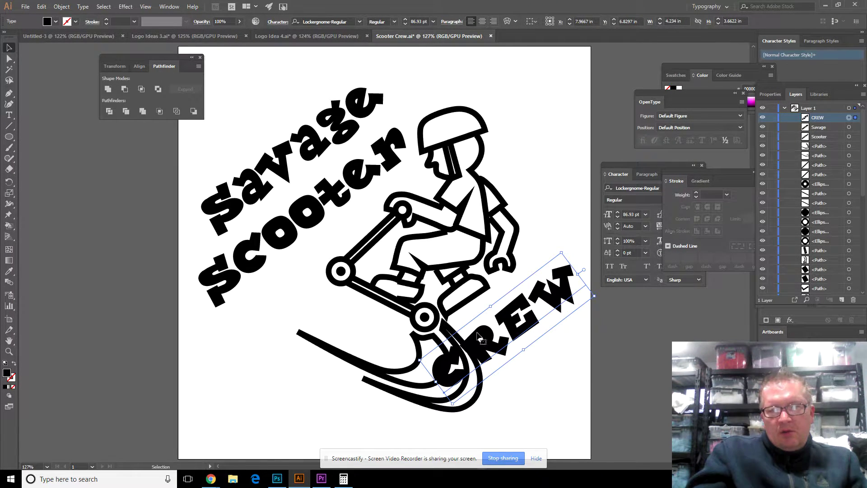
pyautogui.moveTo(492, 339); pyautogui.dragTo(532, 302)
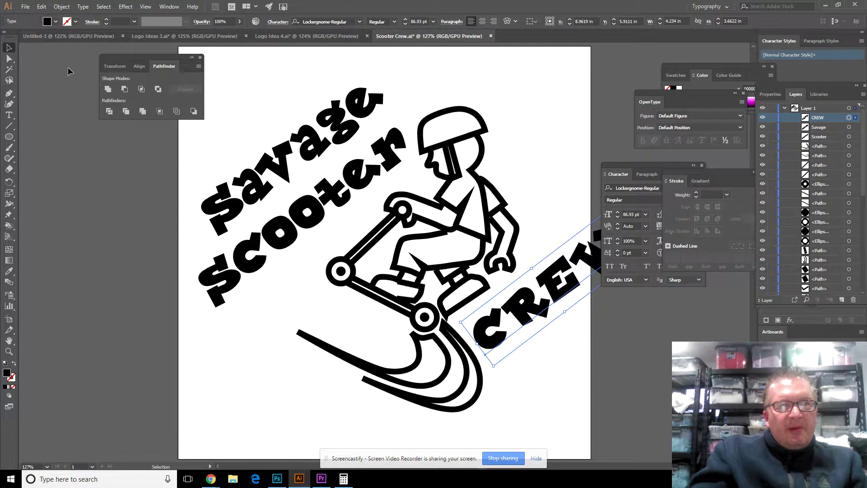
pyautogui.click(702, 165)
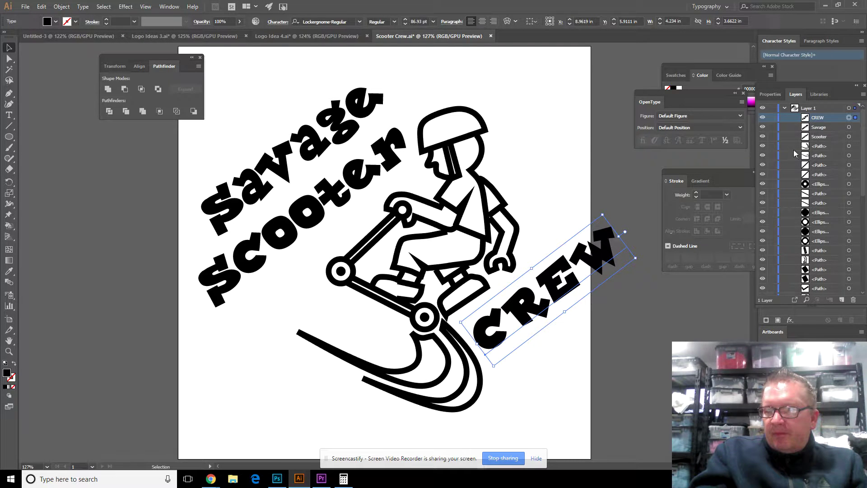
pyautogui.click(763, 156)
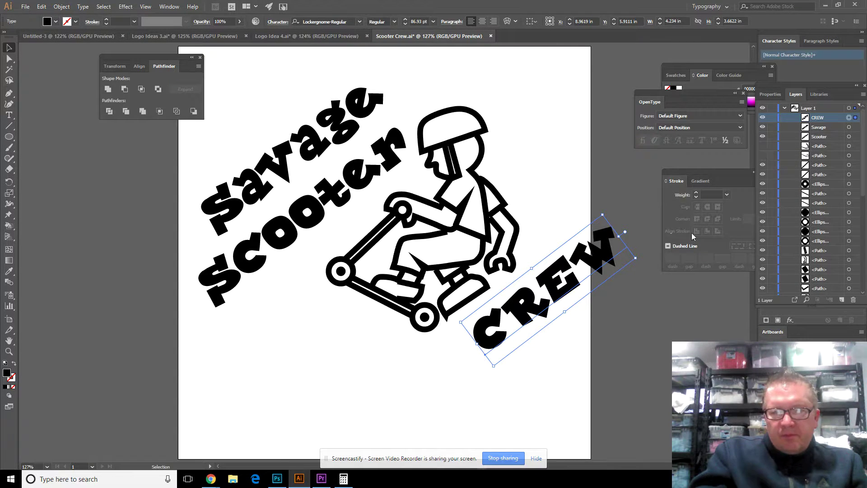
# Step: Move CREW down-left and Savage up-right, then draw a 2.0888 x 1.9138 in black rectangle below the scooter
pyautogui.moveTo(550, 302); pyautogui.dragTo(498, 326)
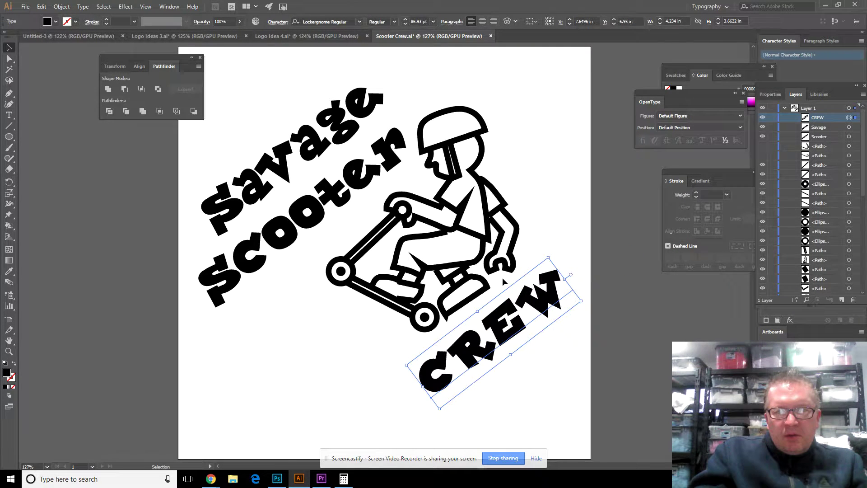
pyautogui.moveTo(323, 156); pyautogui.dragTo(354, 131)
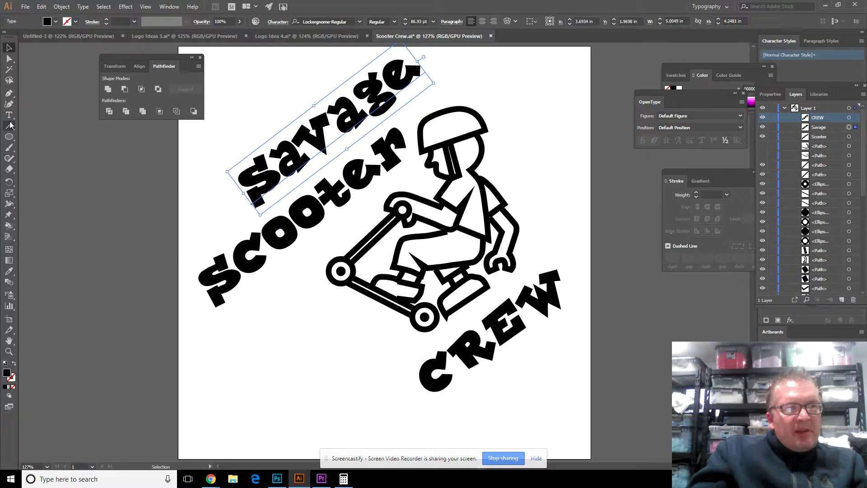
pyautogui.click(9, 137)
pyautogui.moveTo(12, 142); pyautogui.dragTo(32, 138)
pyautogui.moveTo(277, 315)
pyautogui.mouseDown()
pyautogui.moveTo(372, 401)
pyautogui.moveTo(364, 393)
pyautogui.mouseUp()
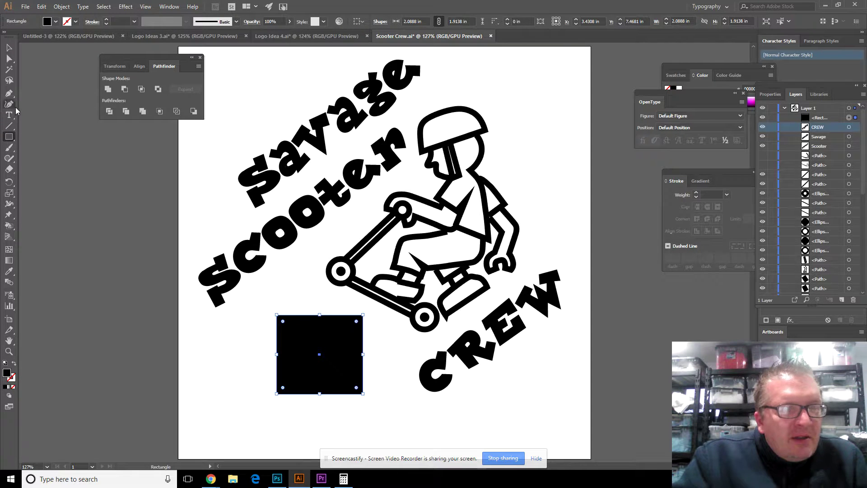
# Step: Delete the black square and pen a ramp path with a curved rising edge and flat deck
pyautogui.click(9, 59)
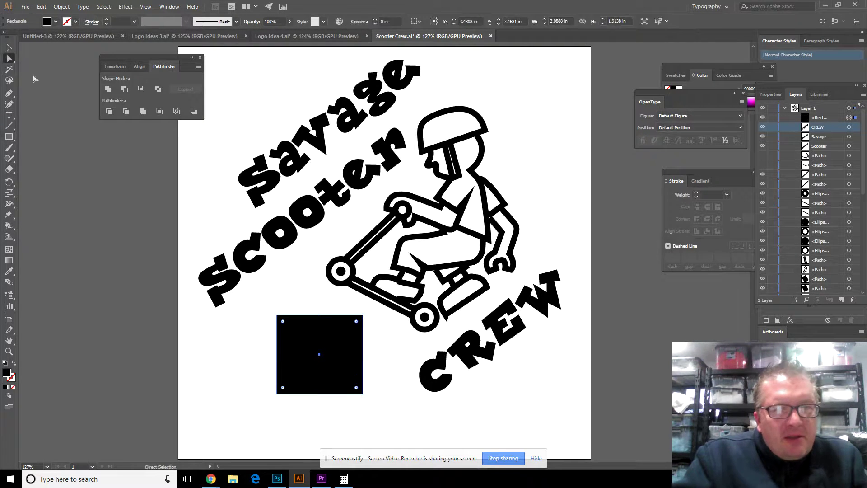
pyautogui.press('Delete')
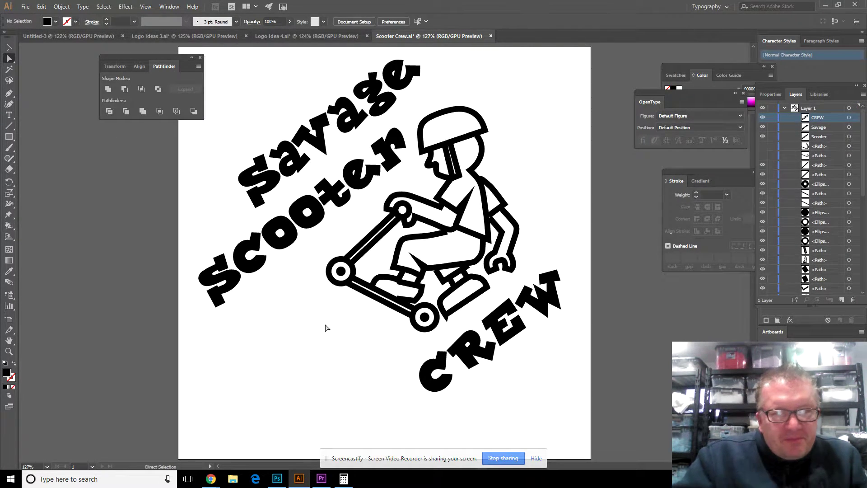
pyautogui.click(9, 93)
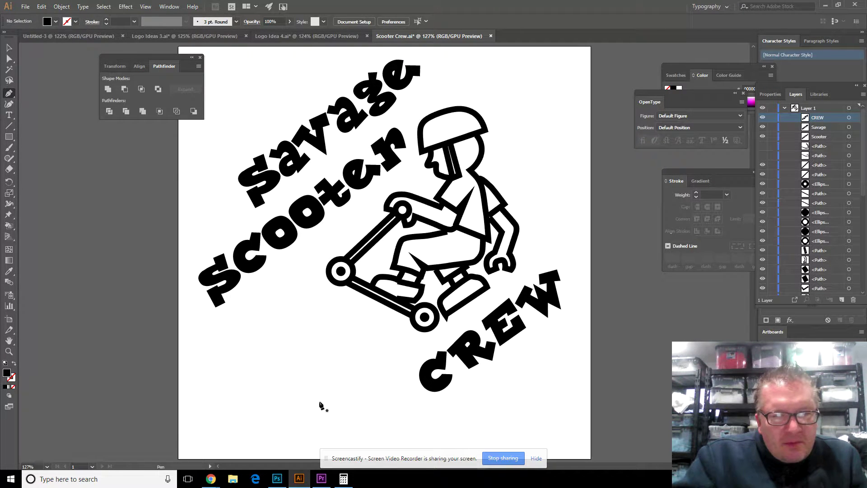
pyautogui.click(318, 405)
pyautogui.moveTo(300, 346); pyautogui.dragTo(298, 313)
pyautogui.click(297, 308)
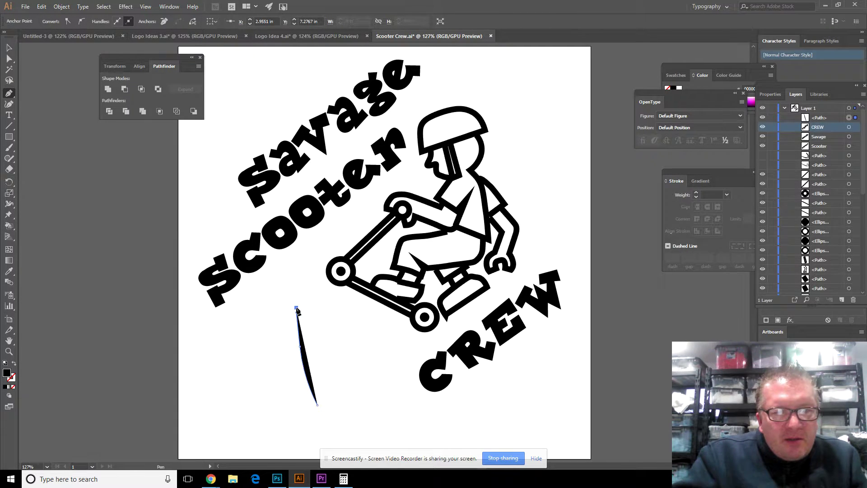
pyautogui.click(237, 309)
pyautogui.click(9, 58)
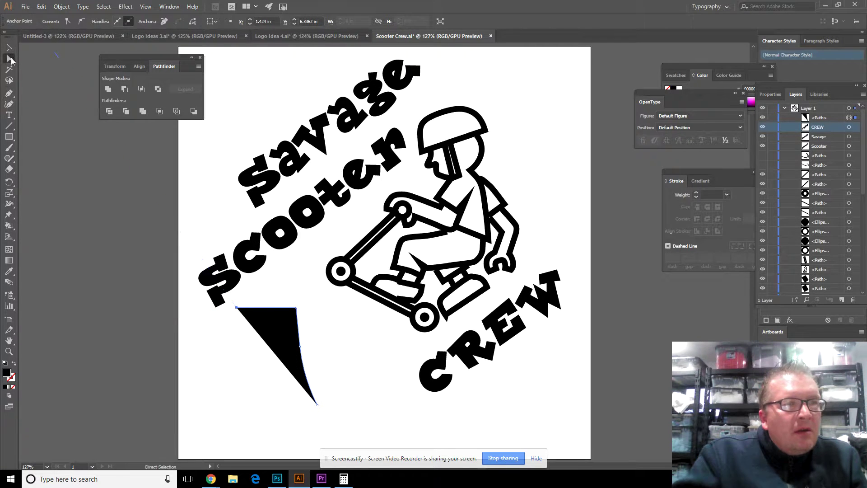
# Step: Give the ramp no fill and a black 10 pt stroke, then draw a small circle at its corner
pyautogui.click(275, 315)
pyautogui.click(76, 22)
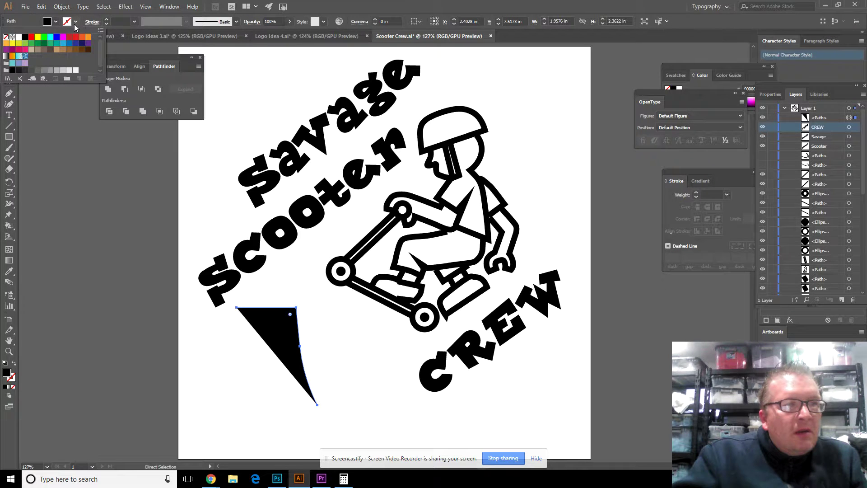
pyautogui.click(25, 37)
pyautogui.click(56, 22)
pyautogui.click(56, 22)
pyautogui.click(6, 37)
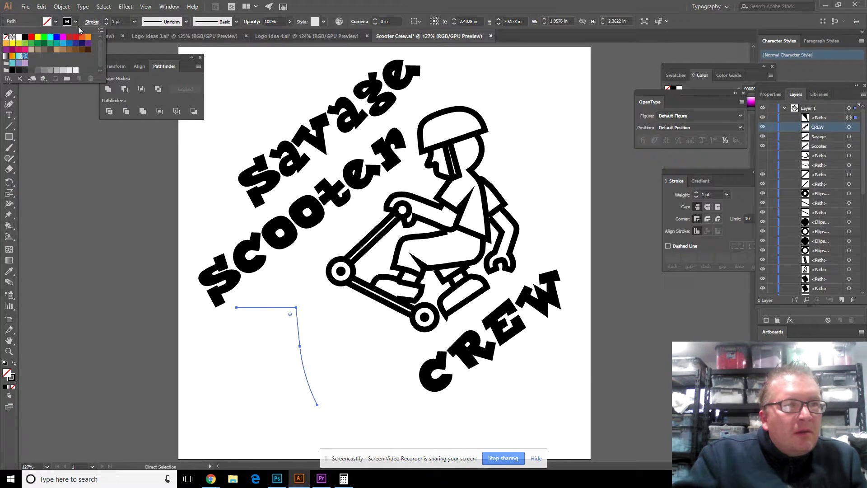
pyautogui.click(121, 21)
pyautogui.write('10')
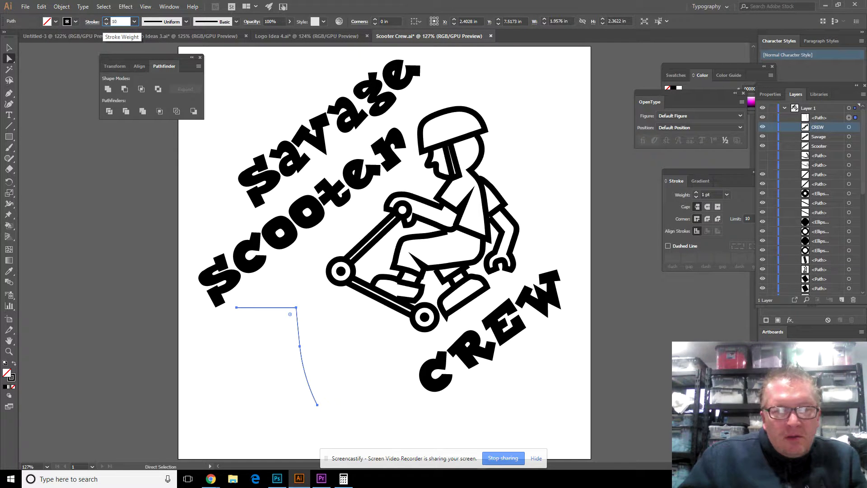
pyautogui.press('Return')
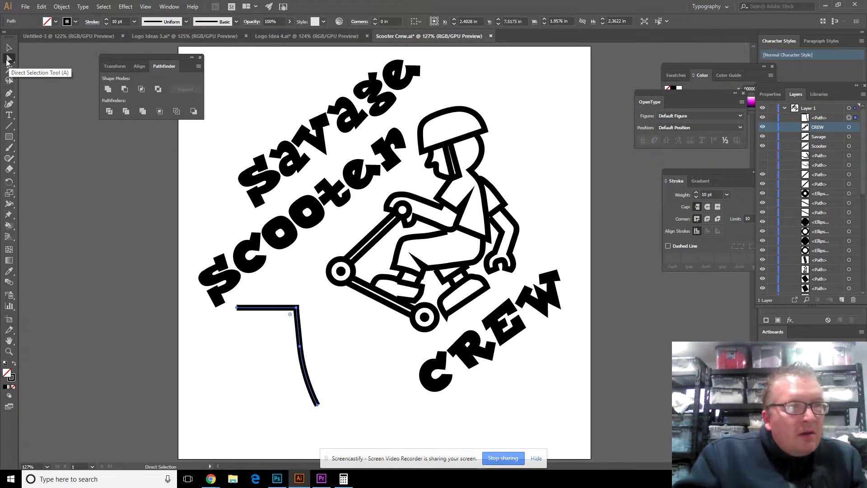
pyautogui.moveTo(13, 145); pyautogui.dragTo(39, 159)
pyautogui.moveTo(292, 301); pyautogui.dragTo(304, 313)
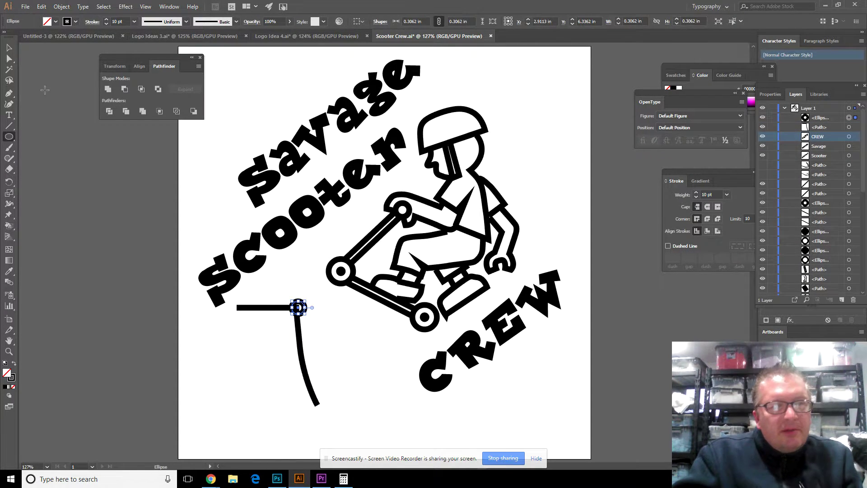
# Step: Fill the small circle white, nudge it left, and expand the live ellipse into a regular path
pyautogui.click(57, 21)
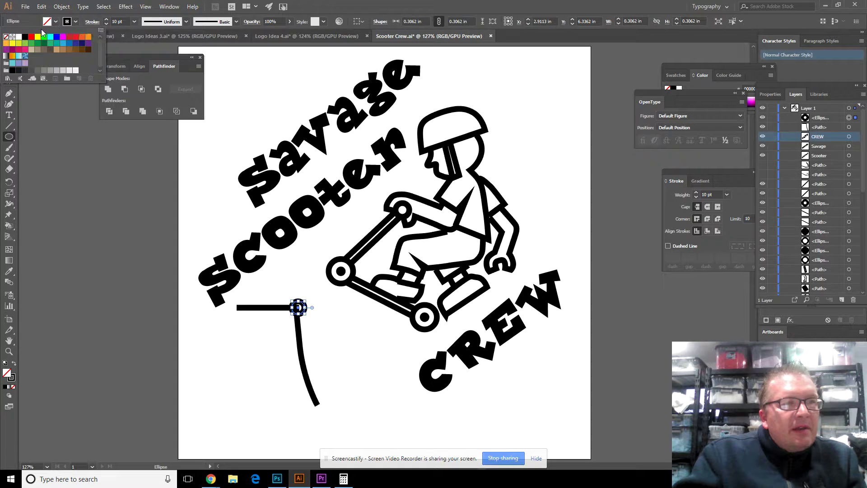
pyautogui.click(20, 37)
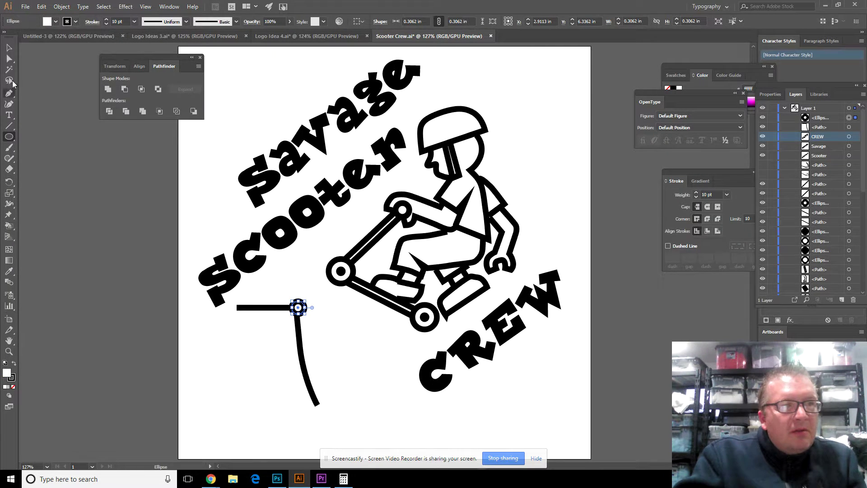
pyautogui.click(9, 49)
pyautogui.press('Left')
pyautogui.press('Left')
pyautogui.press('Left')
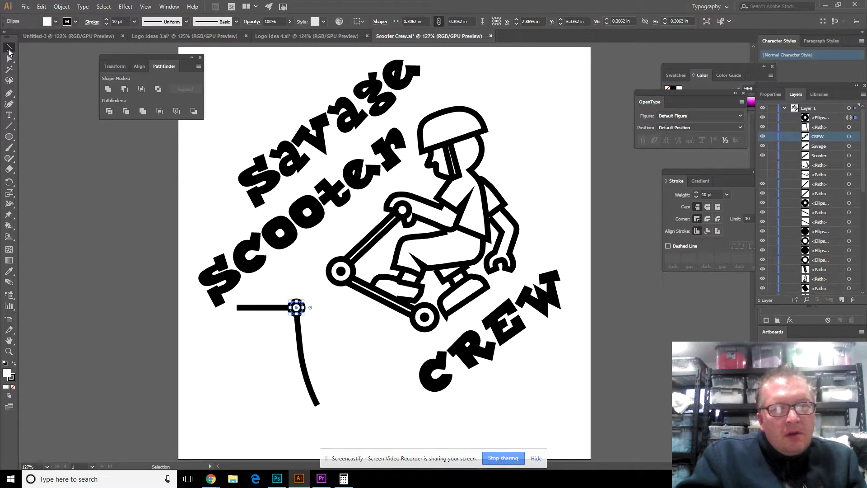
pyautogui.click(9, 94)
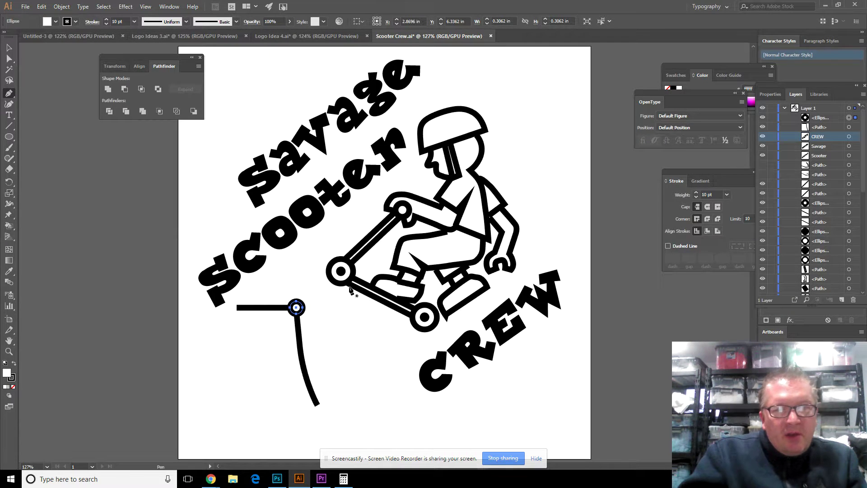
pyautogui.click(302, 315)
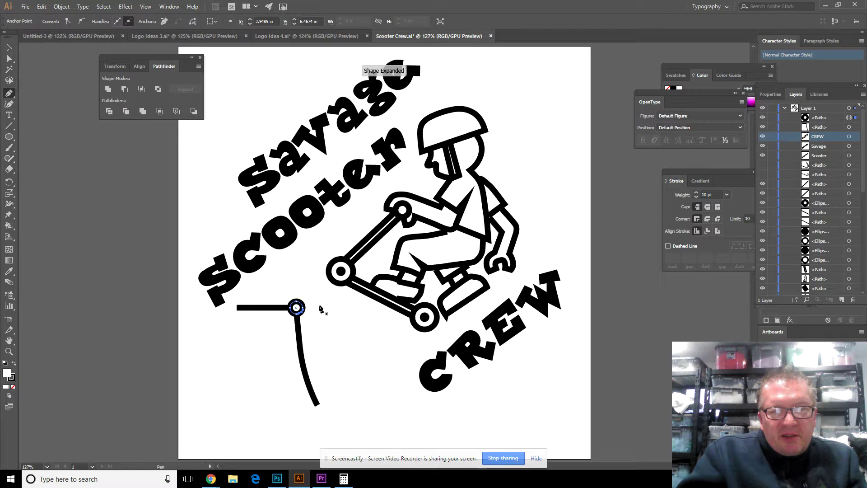
# Step: Draw a closed coping-tube outline from the circle angling up-right, with fill set to None
pyautogui.click(300, 312)
pyautogui.click(334, 298)
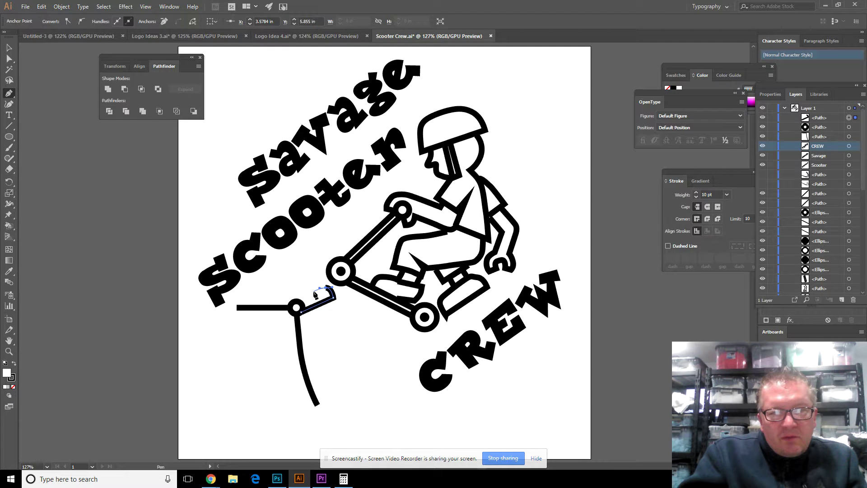
pyautogui.click(295, 305)
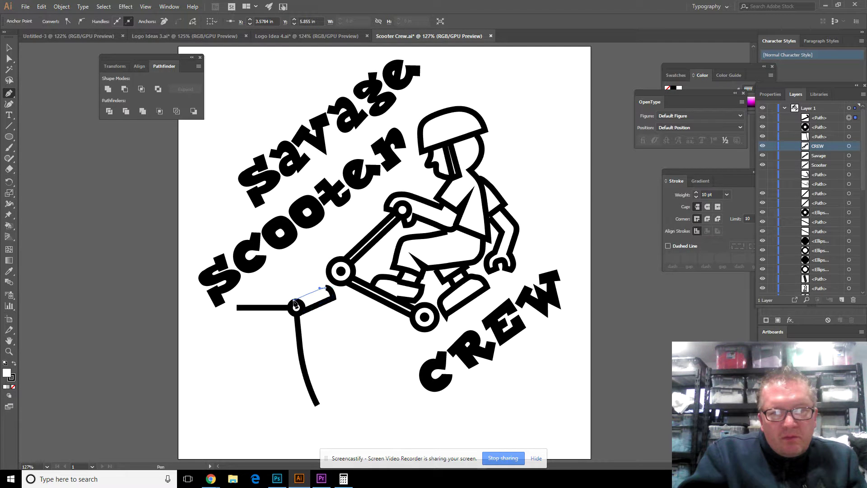
pyautogui.click(295, 305)
pyautogui.click(9, 58)
pyautogui.click(316, 307)
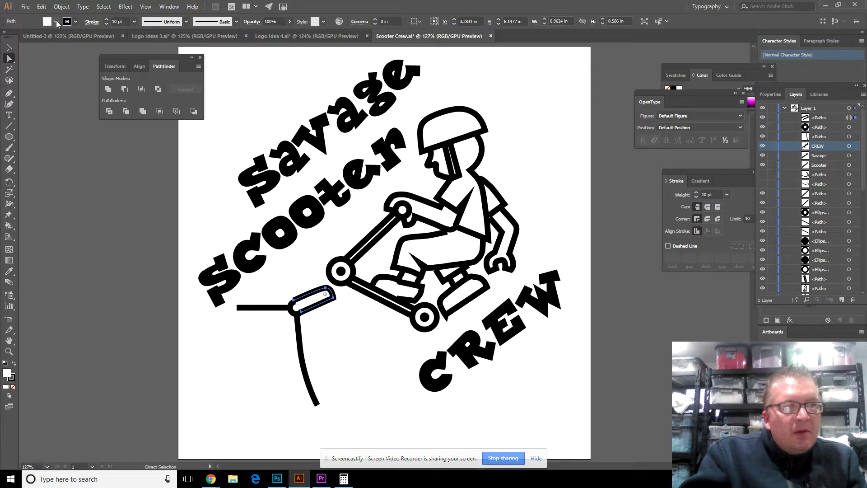
pyautogui.click(56, 22)
pyautogui.click(6, 37)
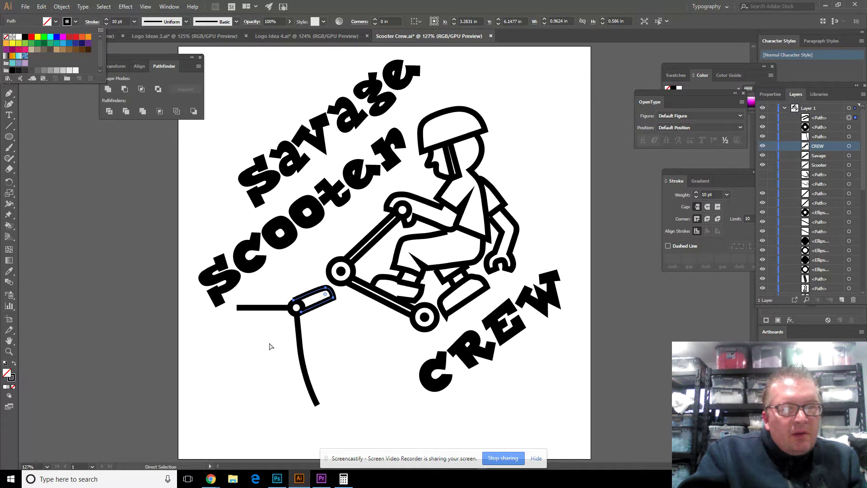
# Step: Draw a short straight line above the deck and start the inner ramp curve from the tube's end
pyautogui.click(9, 93)
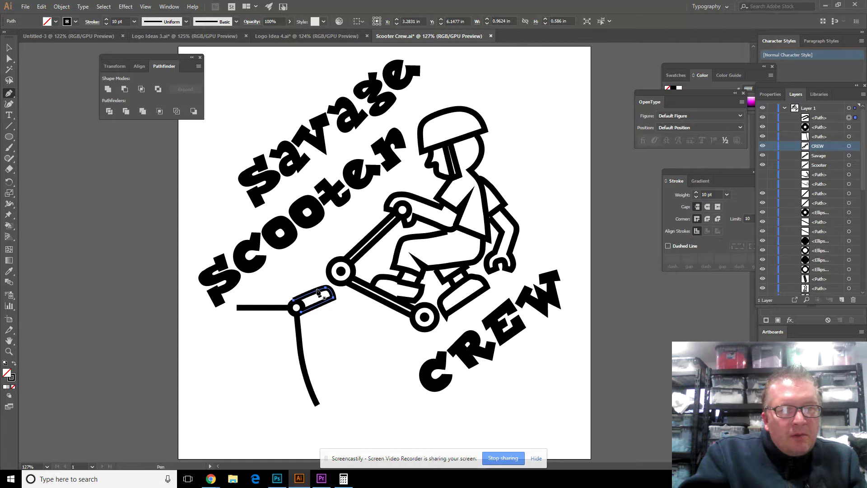
pyautogui.click(317, 288)
pyautogui.click(267, 288)
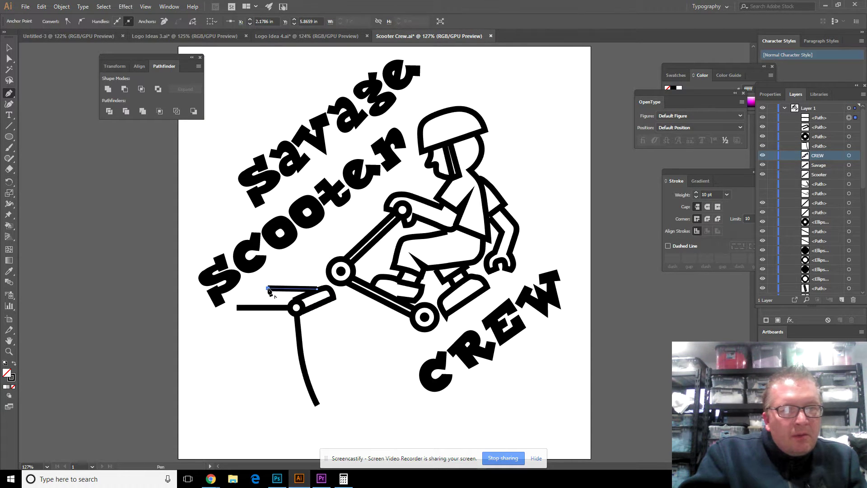
pyautogui.click(8, 59)
pyautogui.click(9, 93)
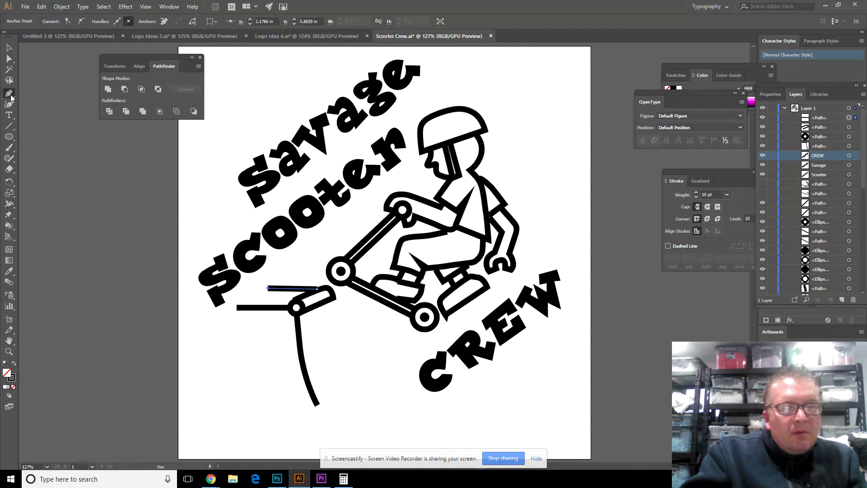
pyautogui.click(332, 300)
pyautogui.click(334, 334)
pyautogui.click(347, 357)
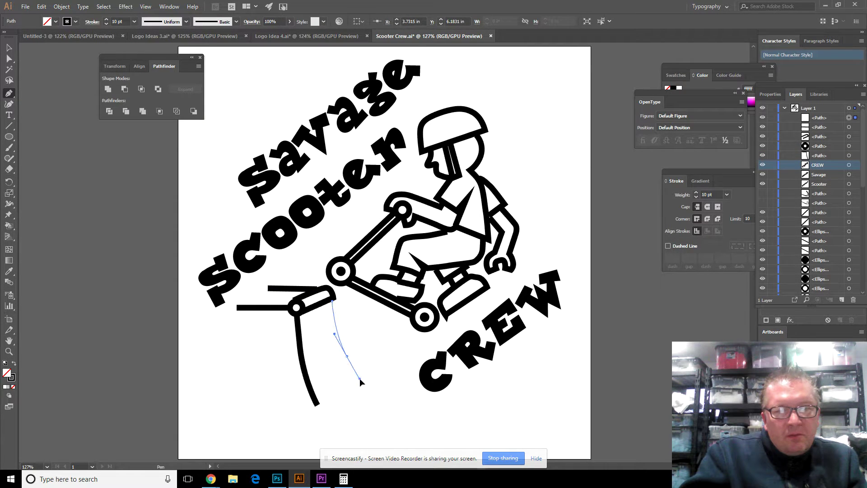
# Step: Continue the inner curve down to the ground and end it in a base line on the right
pyautogui.click(360, 379)
pyautogui.click(393, 402)
pyautogui.click(410, 412)
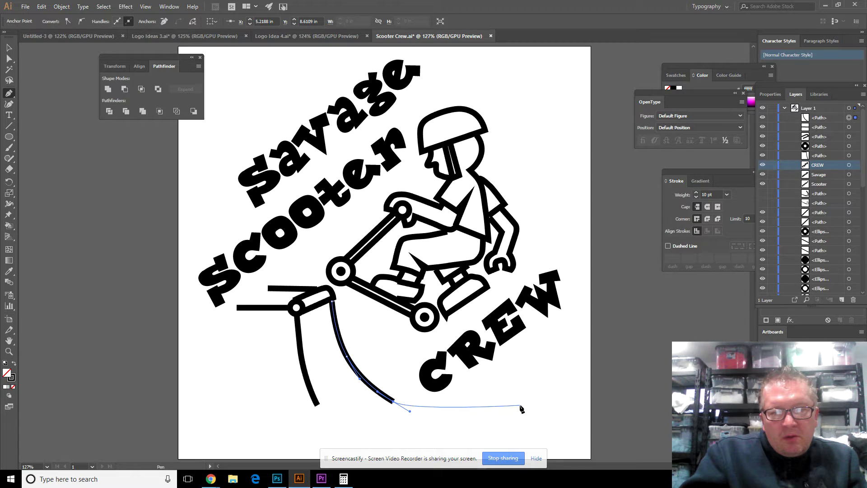
pyautogui.click(521, 406)
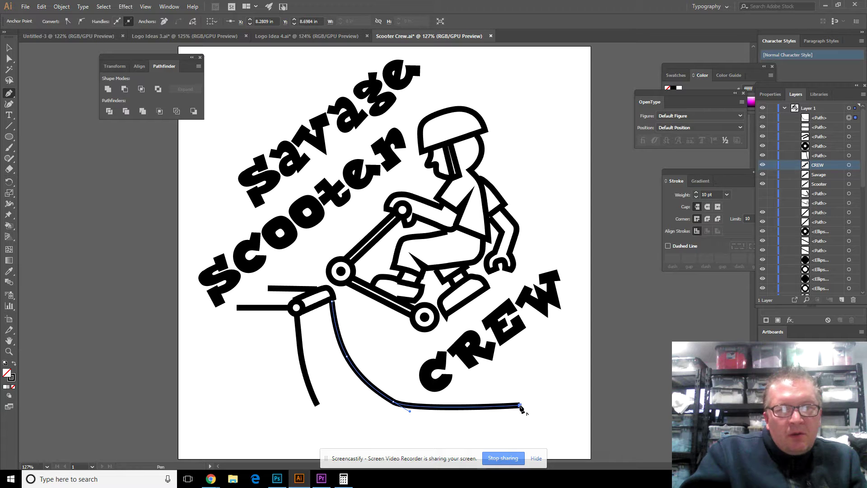
pyautogui.click(8, 60)
# Step: Extend the ramp's left leg with curved anchors into a long ground line running right
pyautogui.click(316, 404)
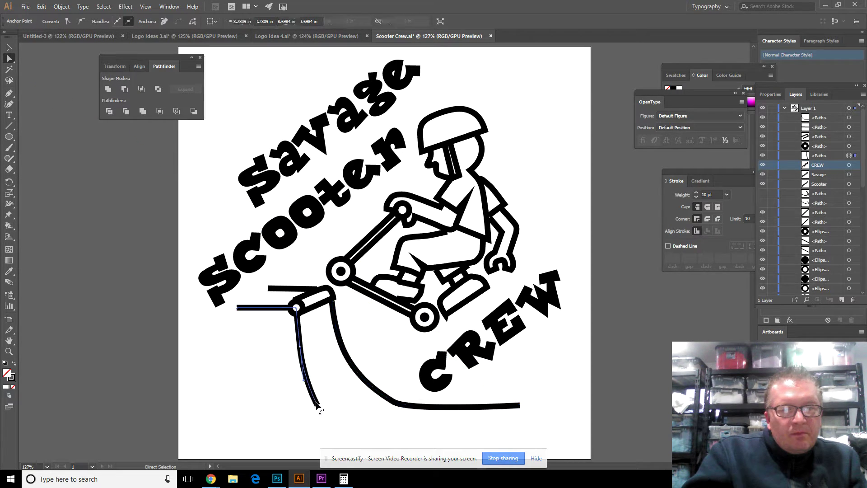
pyautogui.click(9, 93)
pyautogui.click(318, 406)
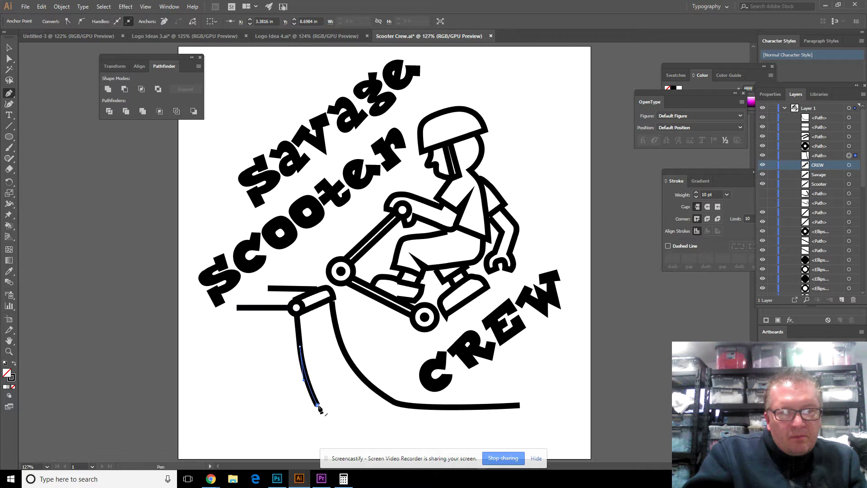
pyautogui.moveTo(462, 427)
pyautogui.mouseDown()
pyautogui.moveTo(551, 433)
pyautogui.moveTo(612, 420)
pyautogui.moveTo(605, 428)
pyautogui.mouseUp()
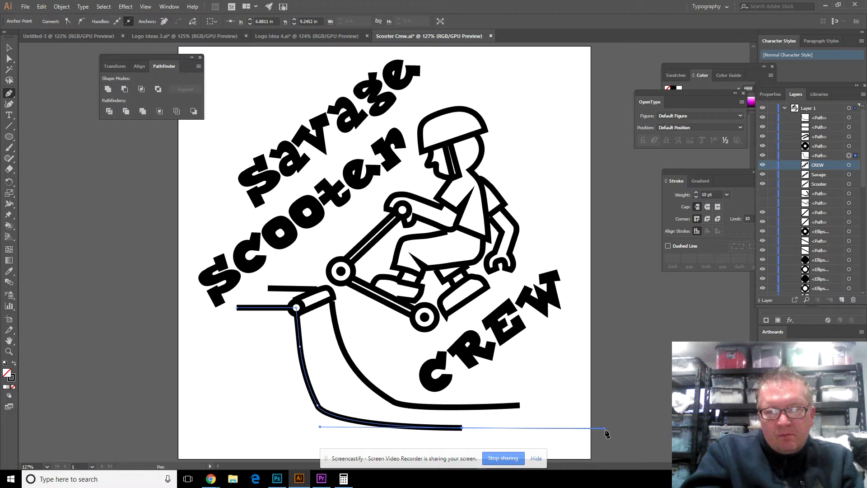
pyautogui.moveTo(605, 429); pyautogui.dragTo(571, 432)
pyautogui.press('a')
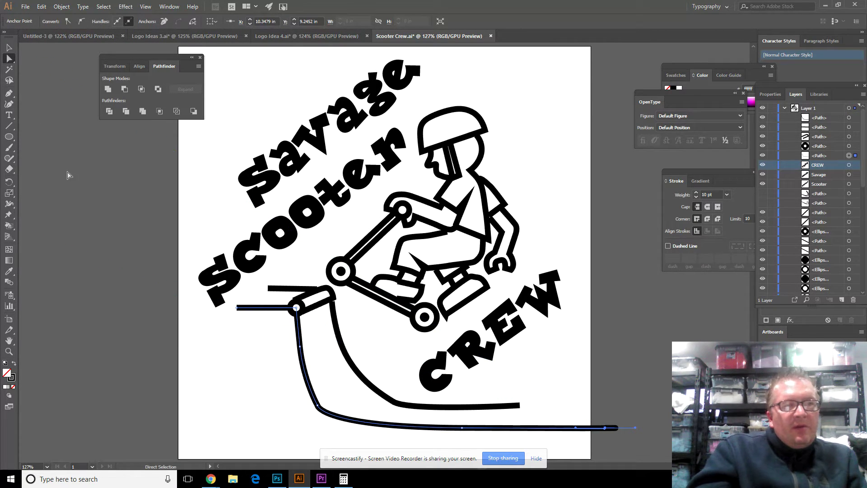
pyautogui.click(68, 175)
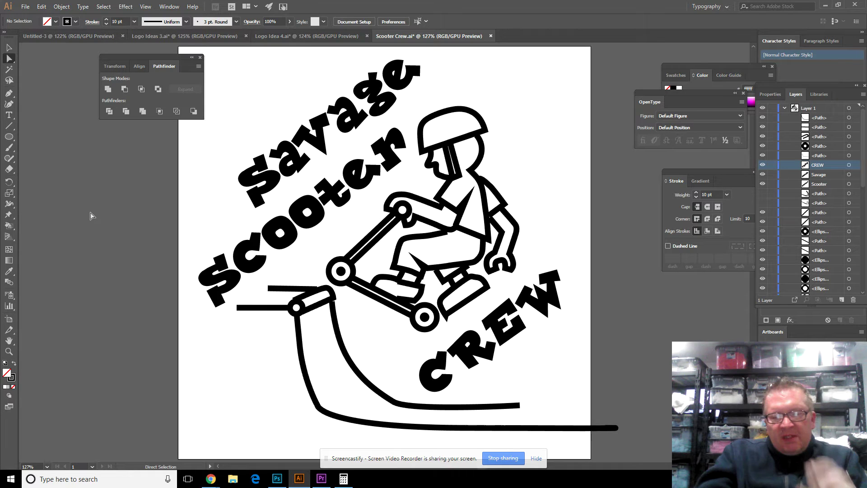
# Step: Shift the words Savage and Scooter slightly to the left
pyautogui.moveTo(306, 134); pyautogui.dragTo(289, 142)
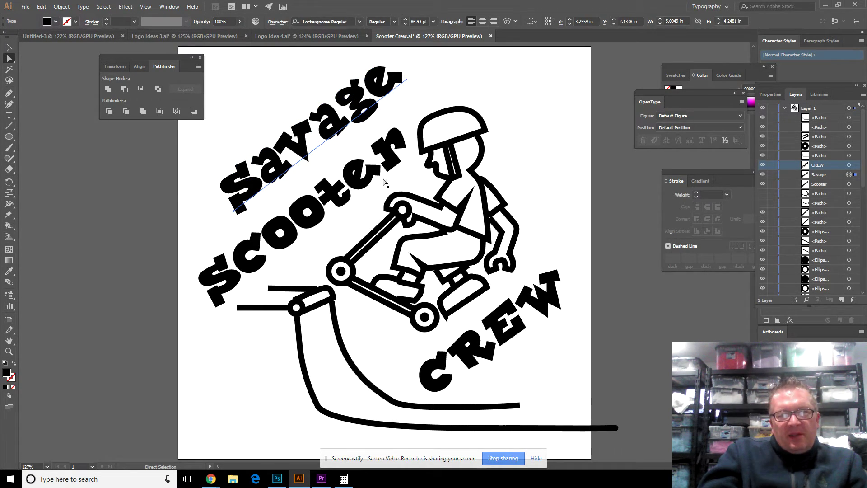
pyautogui.moveTo(346, 206); pyautogui.dragTo(341, 206)
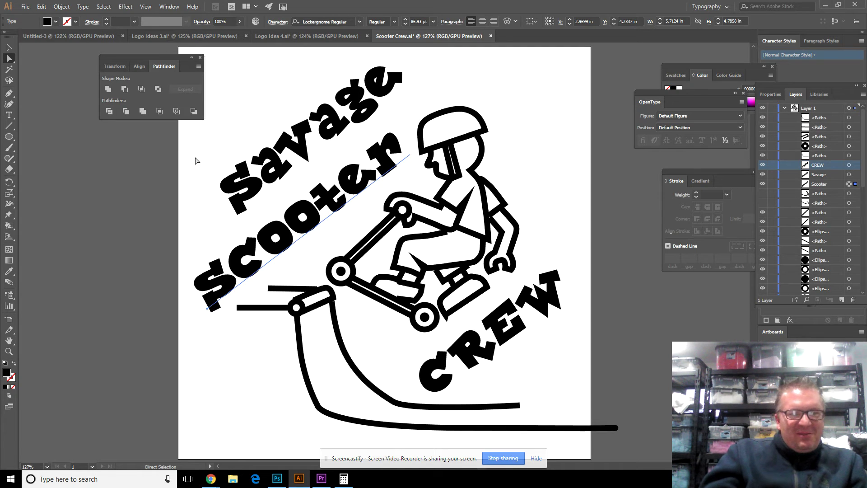
pyautogui.click(120, 353)
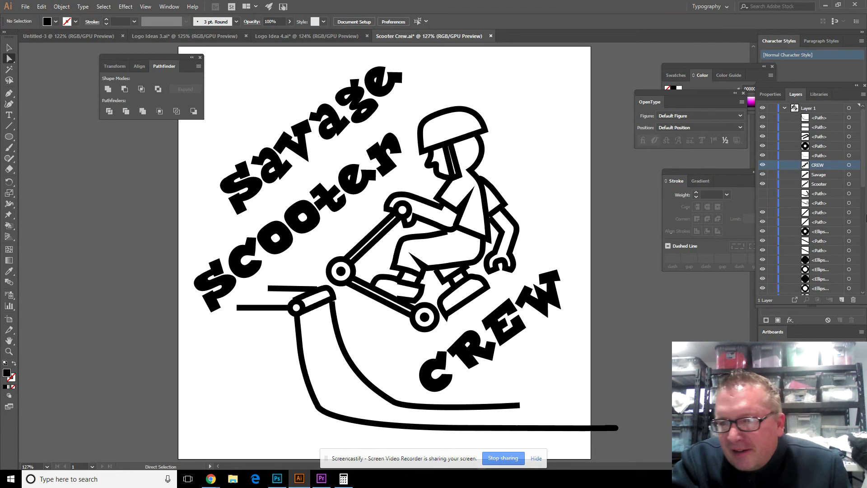
# Step: Show the reference sketch layer for comparison, then hide it again
pyautogui.scroll(-1, 813, 198)
pyautogui.scroll(-3, 813, 198)
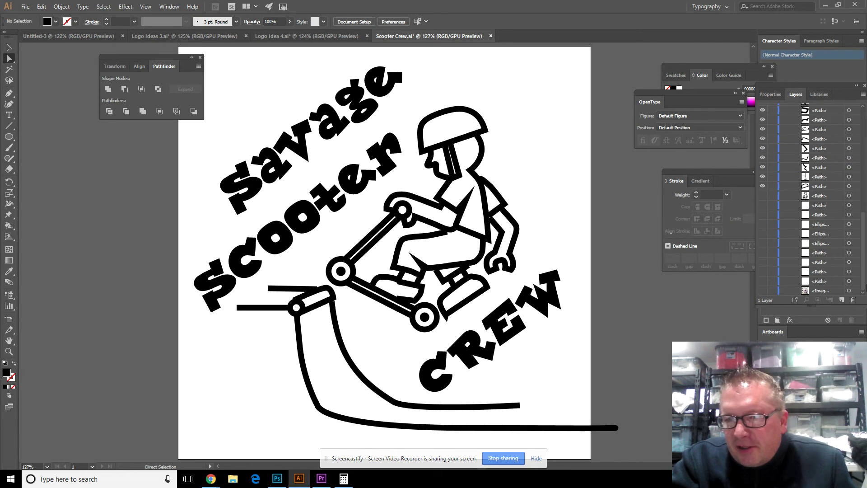
pyautogui.click(763, 291)
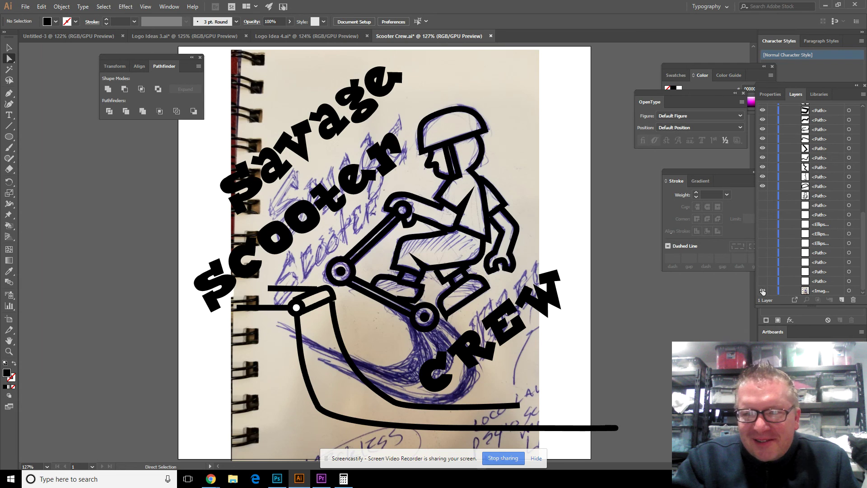
pyautogui.click(762, 292)
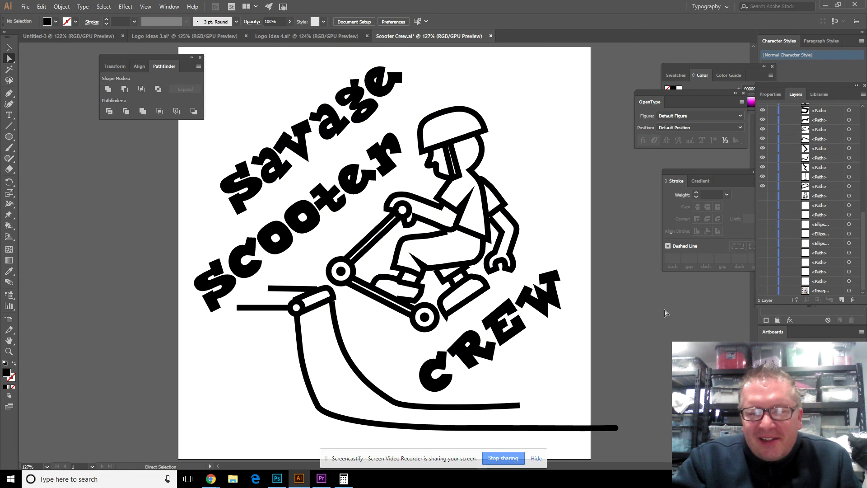